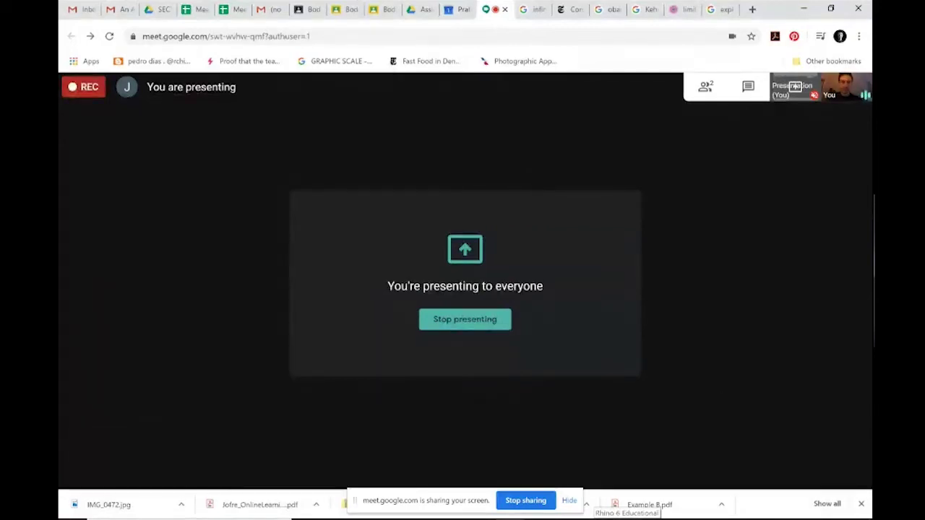
Switch to Rhino and set the model units' distance display to Feet & Inches with a precision of 1' 1-1/16"
{"action": "key", "text": "alt+Tab"}
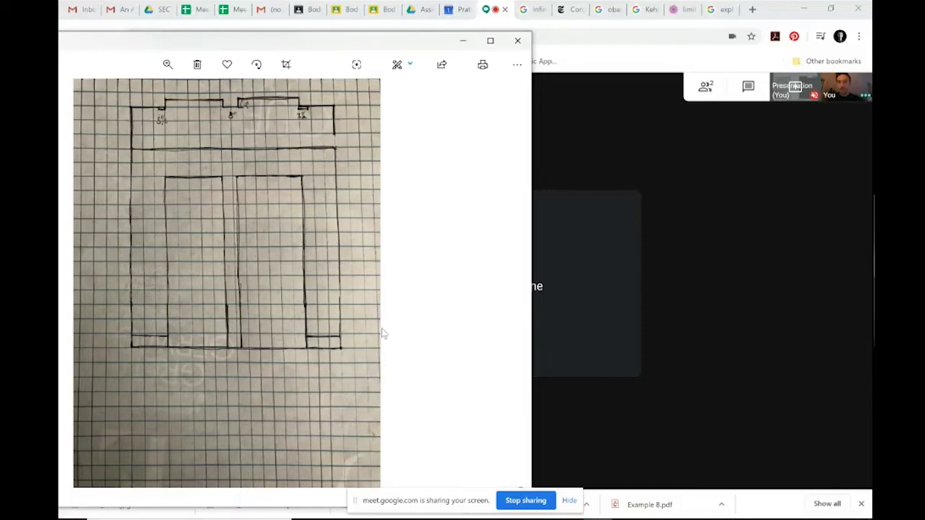
{"action": "key", "text": "alt+Tab"}
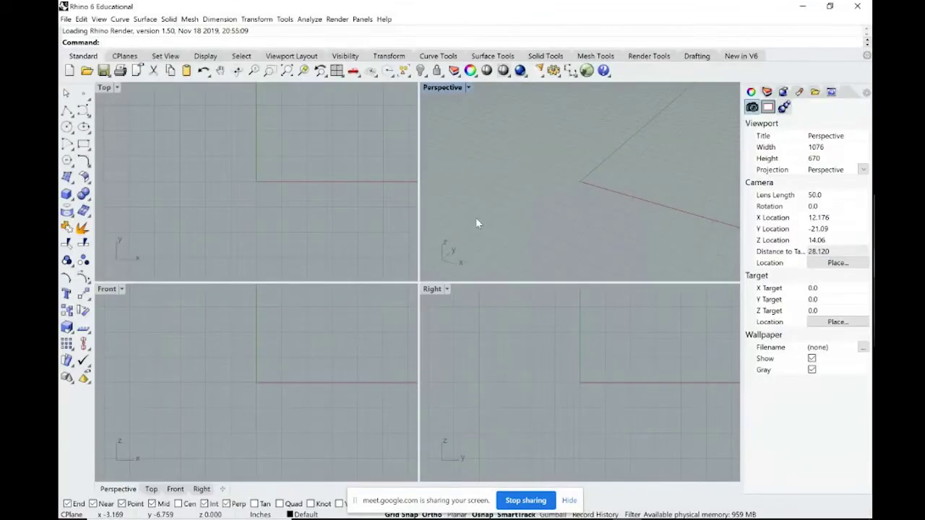
{"action": "type", "text": "U"}
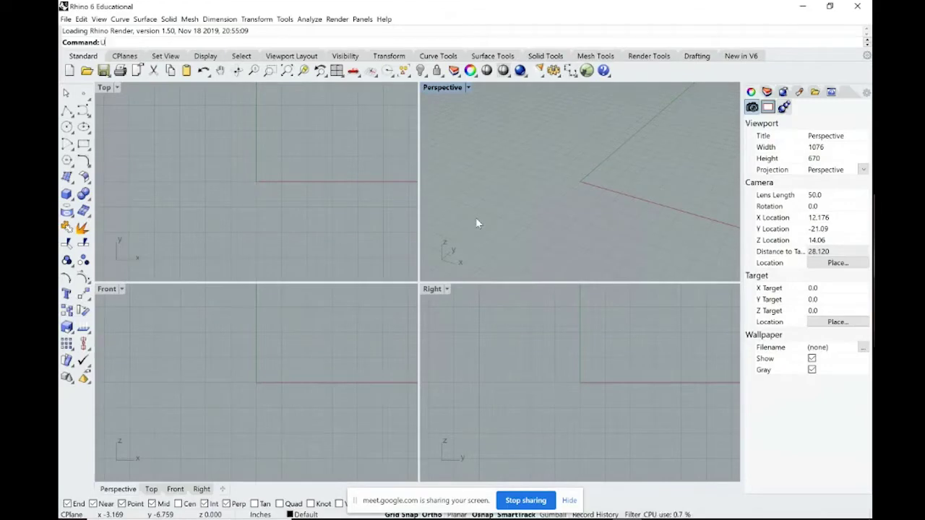
{"action": "type", "text": "nits"}
{"action": "key", "text": "Return"}
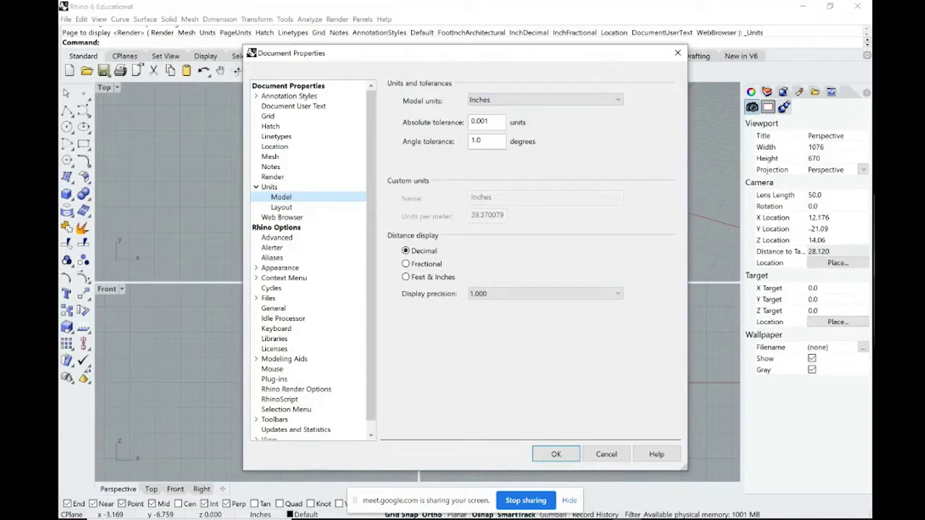
{"action": "left_click", "coordinate": [414, 265]}
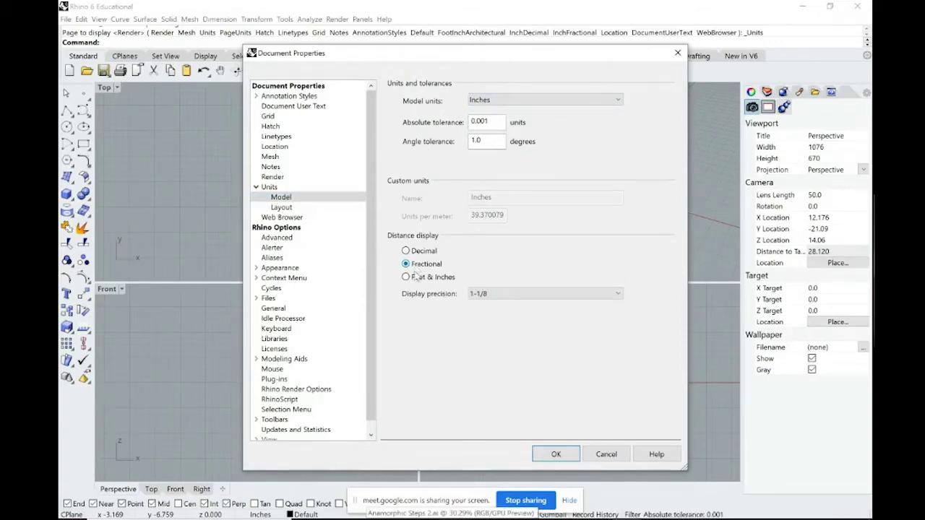
{"action": "left_click", "coordinate": [416, 278]}
{"action": "left_click", "coordinate": [568, 296]}
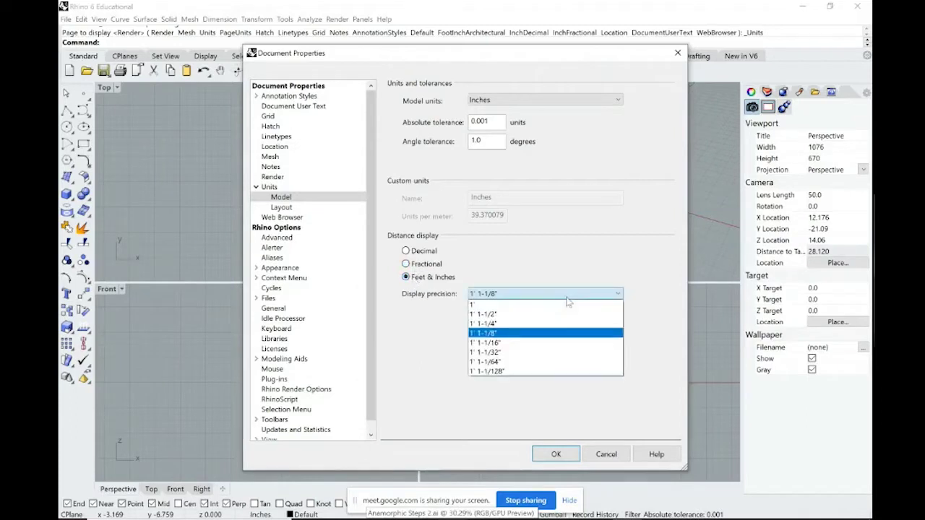
{"action": "left_click", "coordinate": [548, 338]}
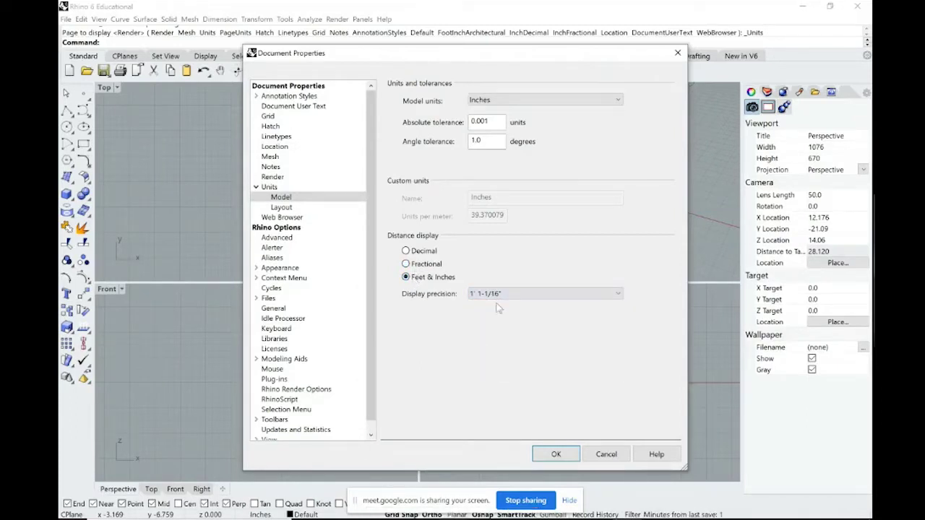
{"action": "left_click", "coordinate": [554, 453]}
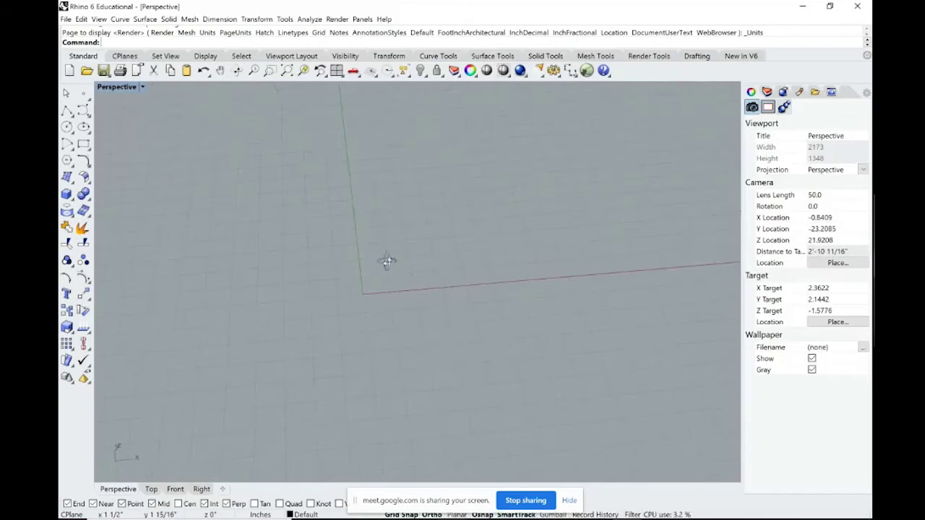
Consult the hand-drawn graph-paper sketch in Photos, and return to the Rhino model
{"action": "key", "text": "alt+Tab"}
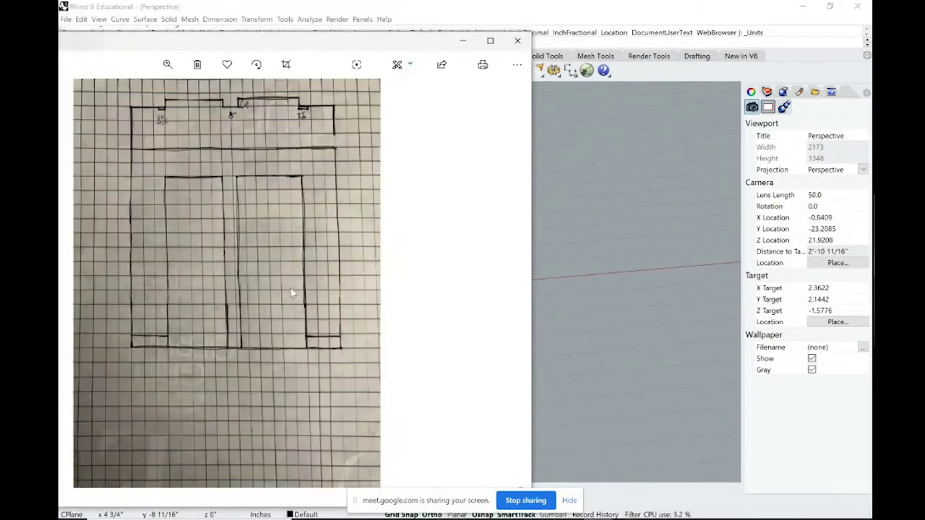
{"action": "key", "text": "alt+Tab"}
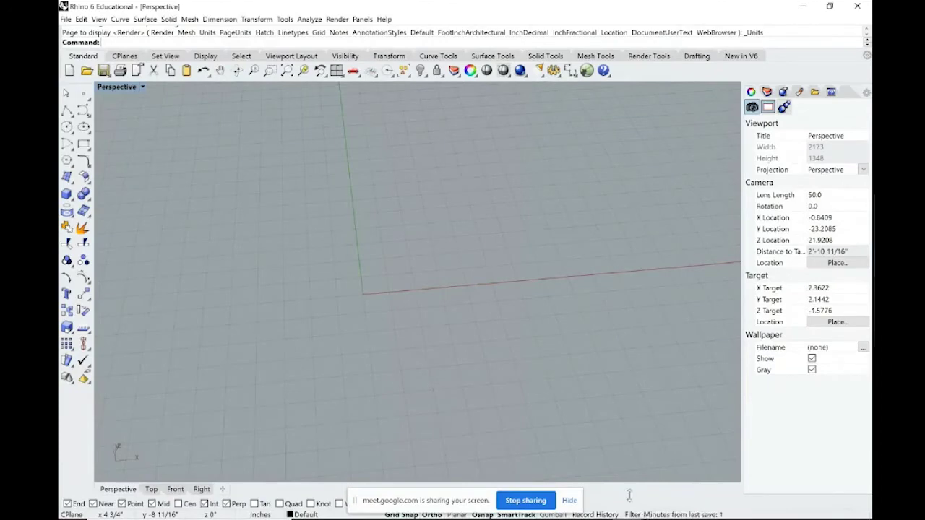
{"action": "mouse_move", "coordinate": [597, 517]}
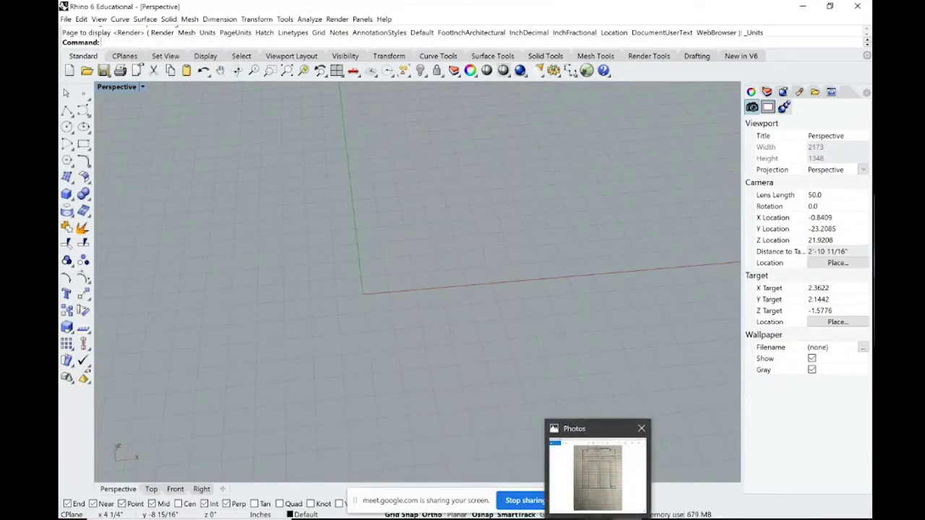
{"action": "left_click", "coordinate": [626, 517]}
{"action": "left_click", "coordinate": [627, 517]}
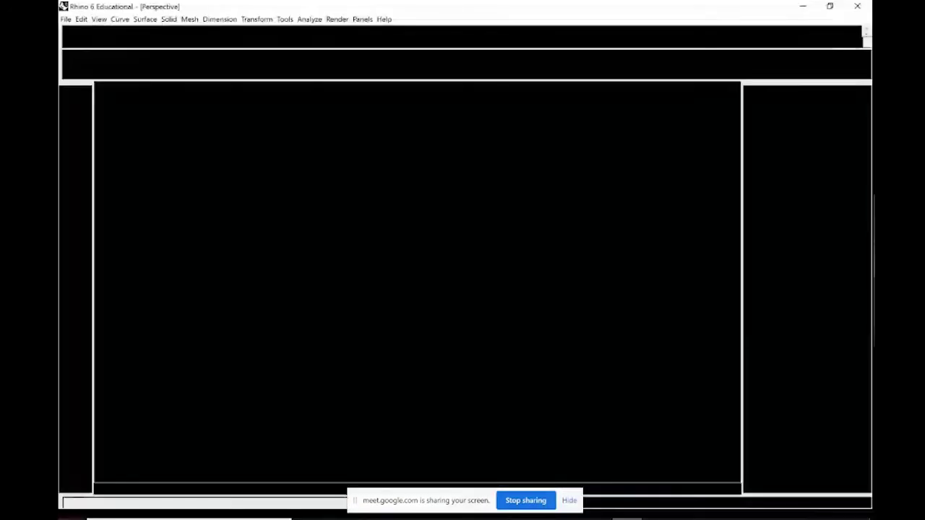
{"action": "key", "text": "alt+Tab"}
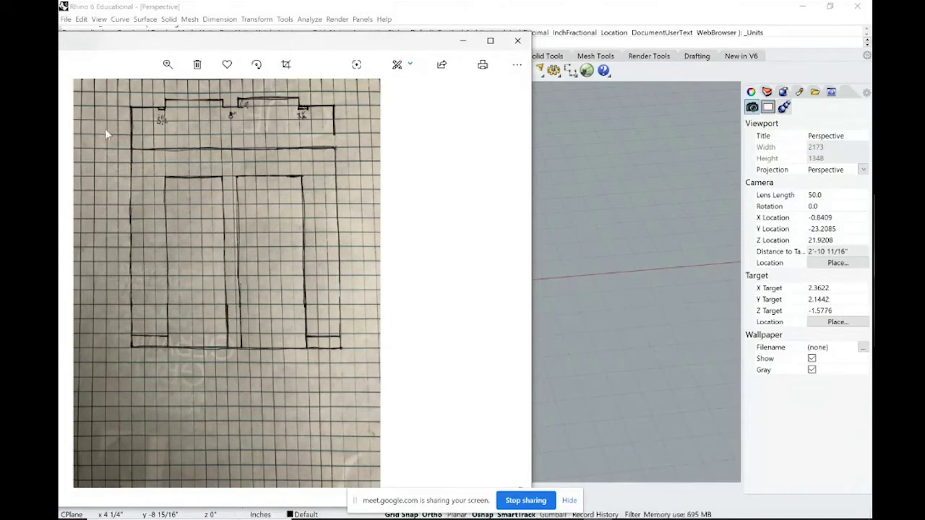
{"action": "left_click", "coordinate": [547, 182]}
Start a polyline at the origin and draw its first segment 9' long along the positive Y axis
{"action": "left_click", "coordinate": [66, 112]}
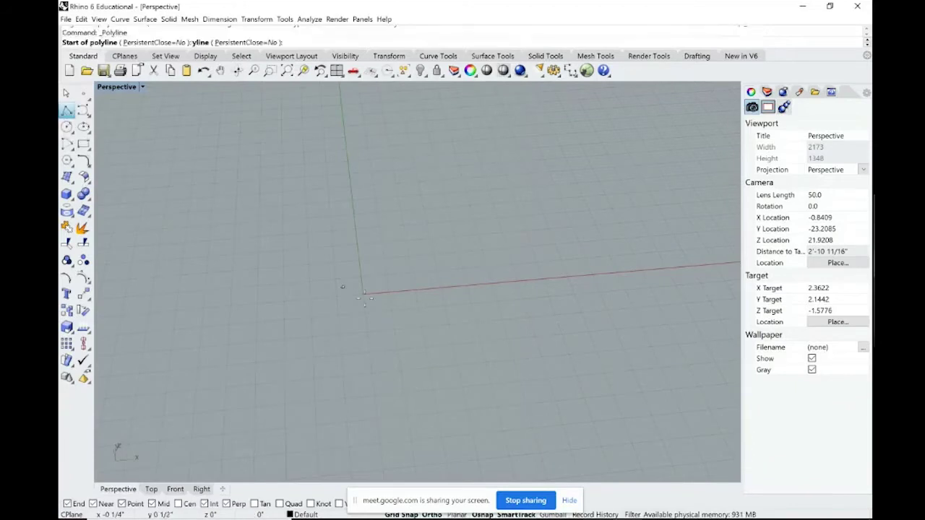
{"action": "left_click", "coordinate": [363, 293]}
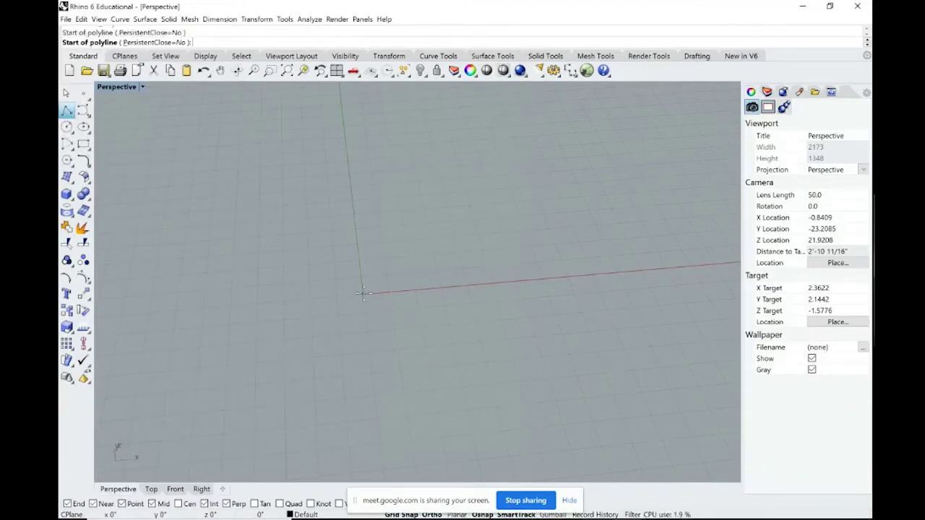
{"action": "right_click_drag", "start_coordinate": [357, 245], "coordinate": [419, 246]}
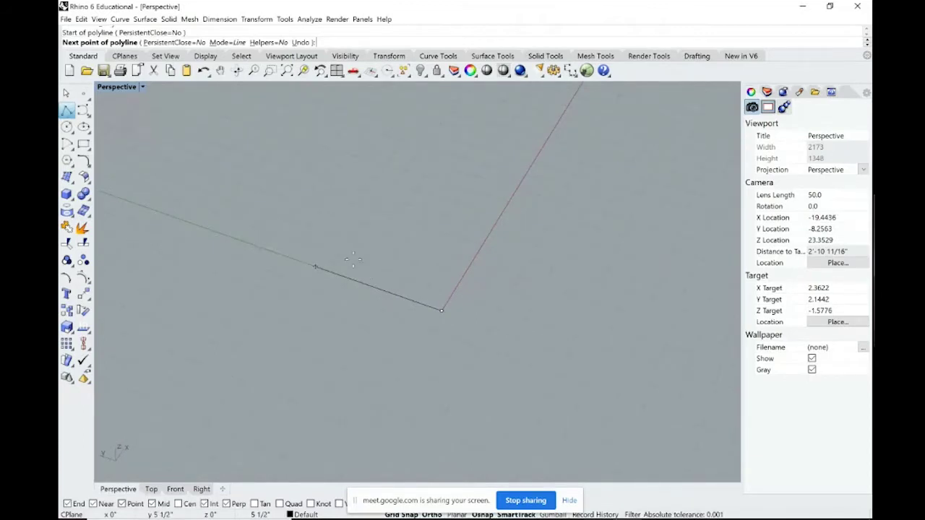
{"action": "right_click_drag", "start_coordinate": [306, 262], "coordinate": [282, 234]}
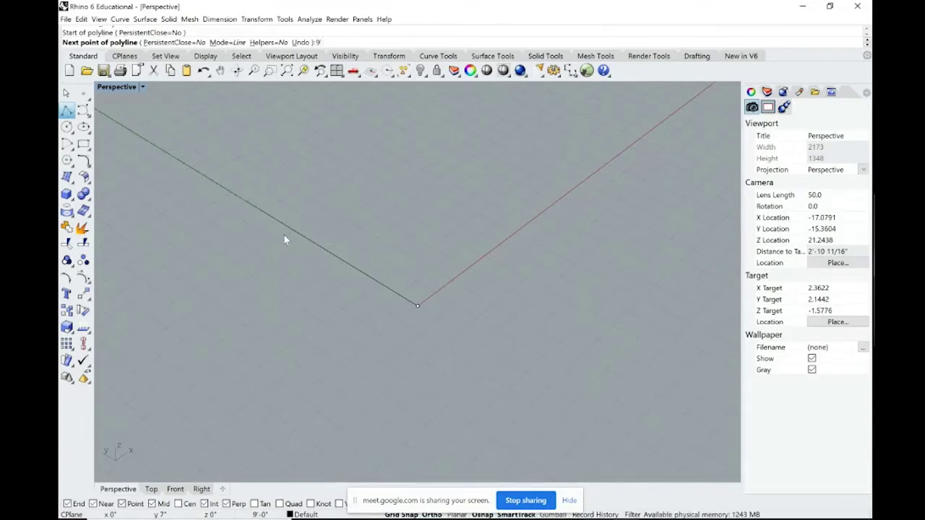
{"action": "key", "text": "Return"}
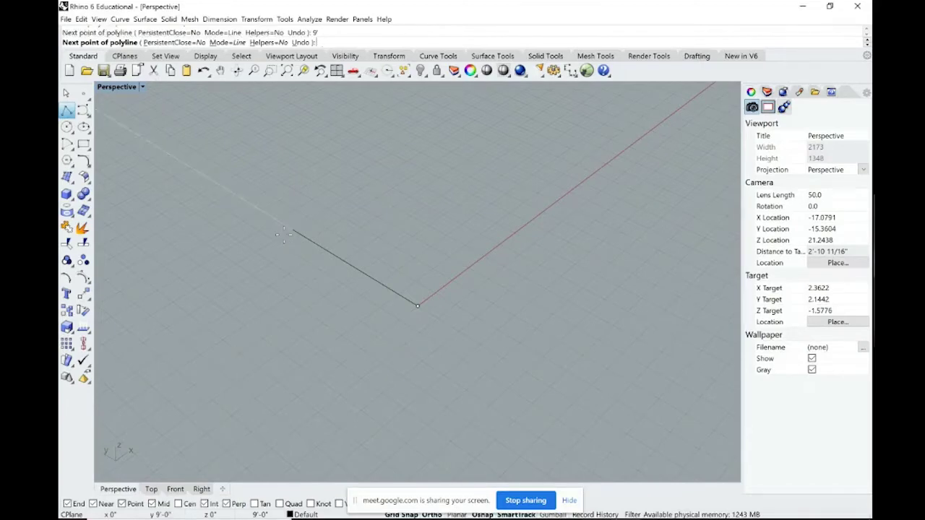
{"action": "scroll", "coordinate": [284, 235], "scroll_direction": "down", "scroll_amount": 3}
{"action": "scroll", "coordinate": [284, 235], "scroll_direction": "down", "scroll_amount": 8}
{"action": "right_click_drag", "start_coordinate": [207, 174], "coordinate": [330, 324], "text": "shift"}
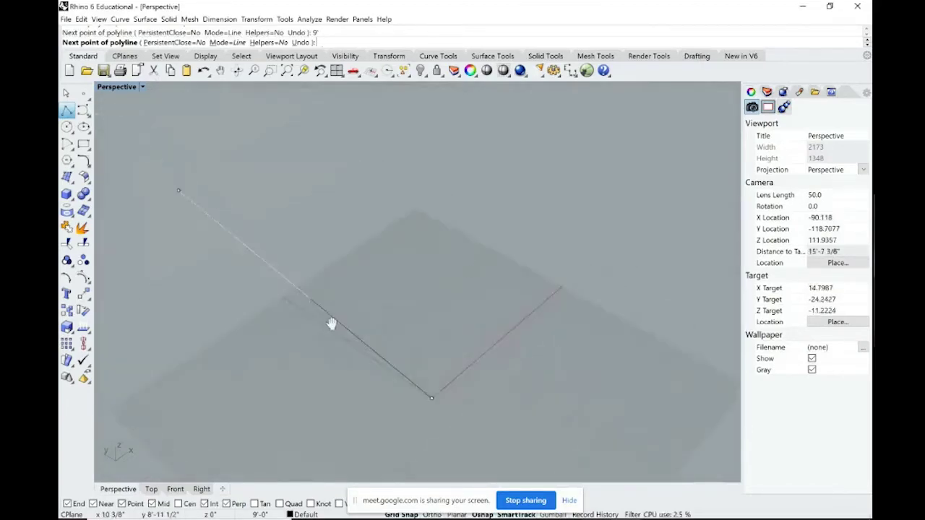
{"action": "left_click", "coordinate": [148, 206]}
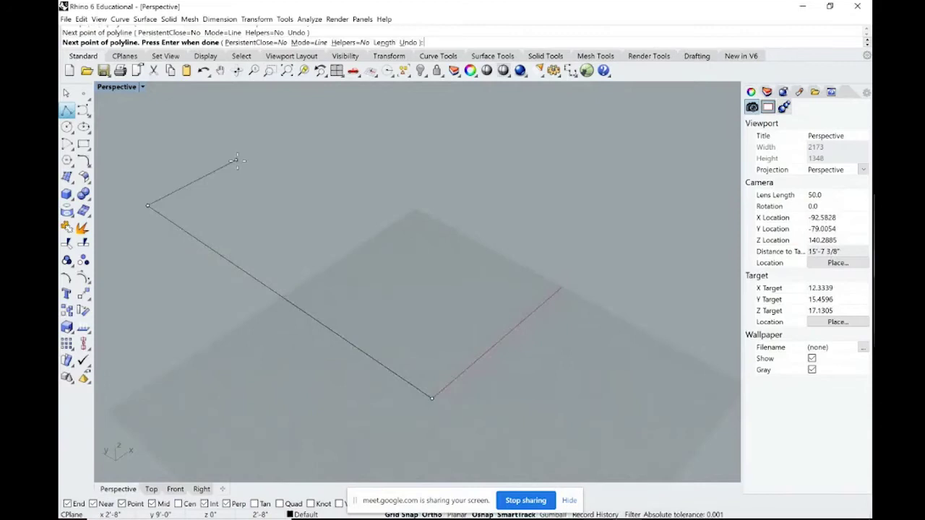
Add a 15' polyline segment parallel to the X axis from the end of the first side
{"action": "scroll", "coordinate": [316, 224], "scroll_direction": "down", "scroll_amount": 5}
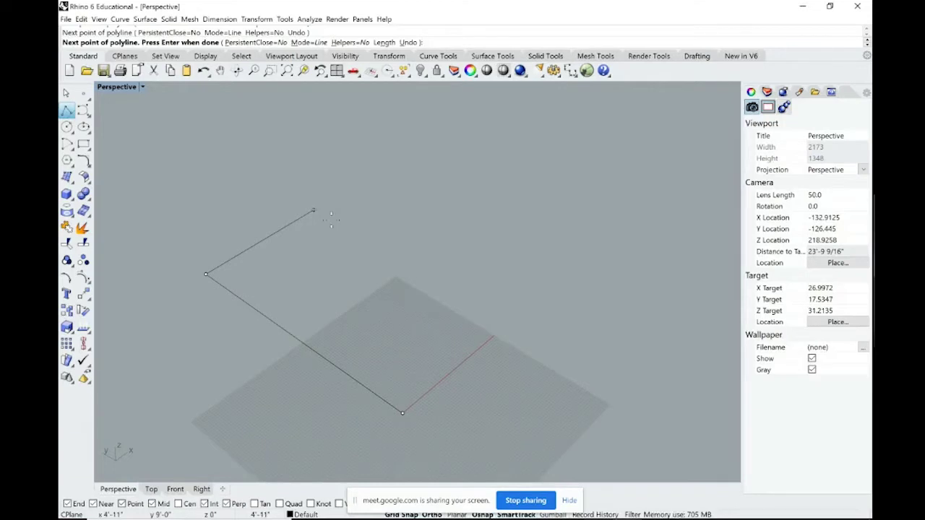
{"action": "right_click_drag", "start_coordinate": [338, 233], "coordinate": [364, 266], "text": "shift"}
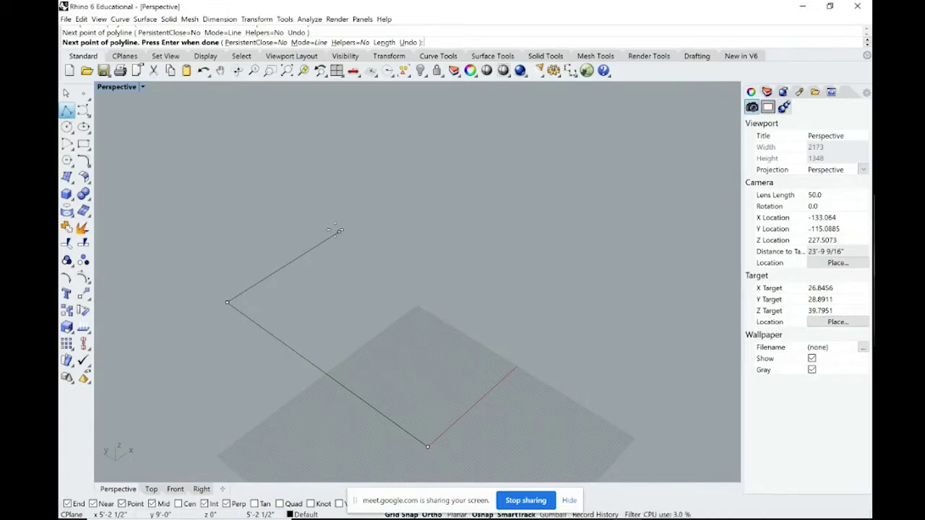
{"action": "type", "text": "15'"}
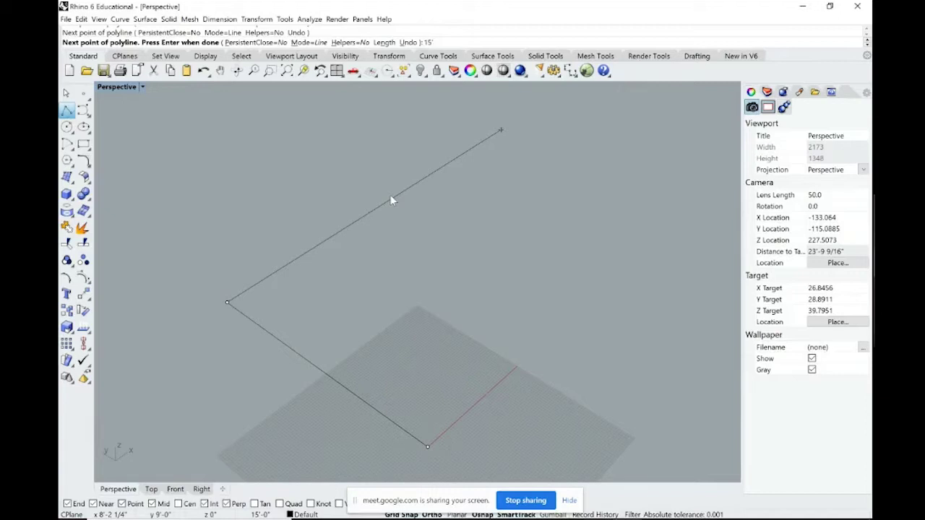
{"action": "key", "text": "Return"}
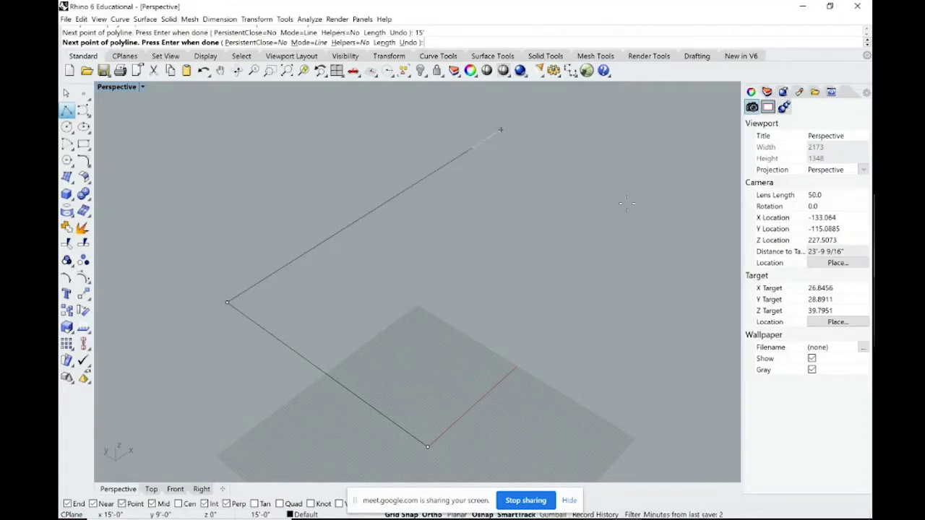
{"action": "left_click", "coordinate": [577, 164]}
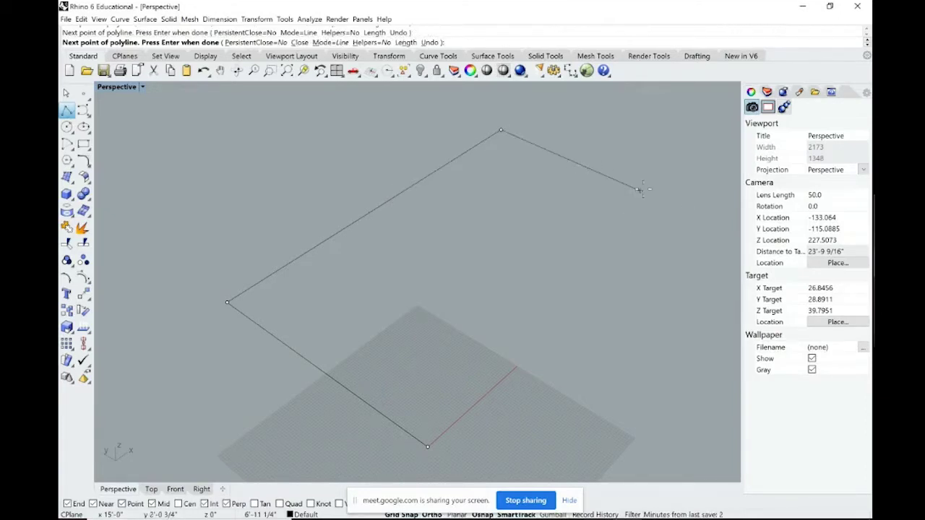
Draw the third side 9' long back to the X axis and close the rectangle at the origin
{"action": "type", "text": "9'"}
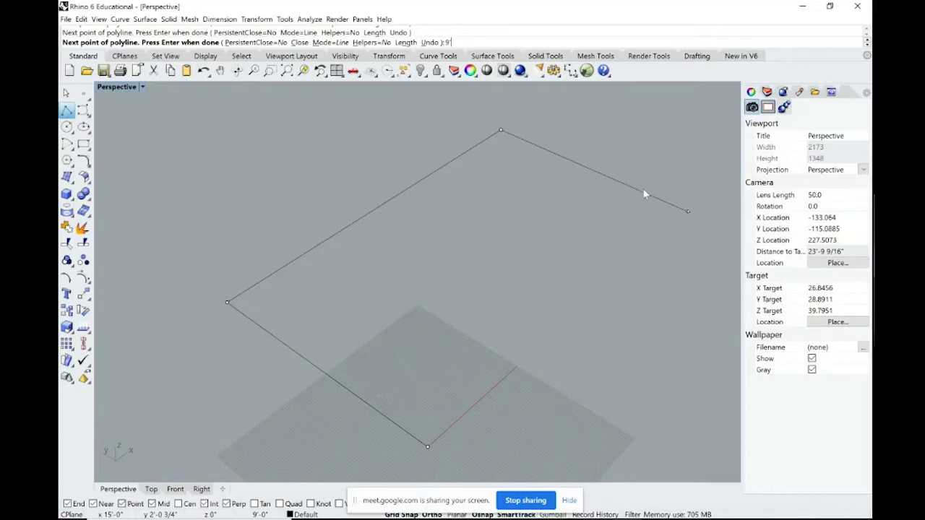
{"action": "key", "text": "Return"}
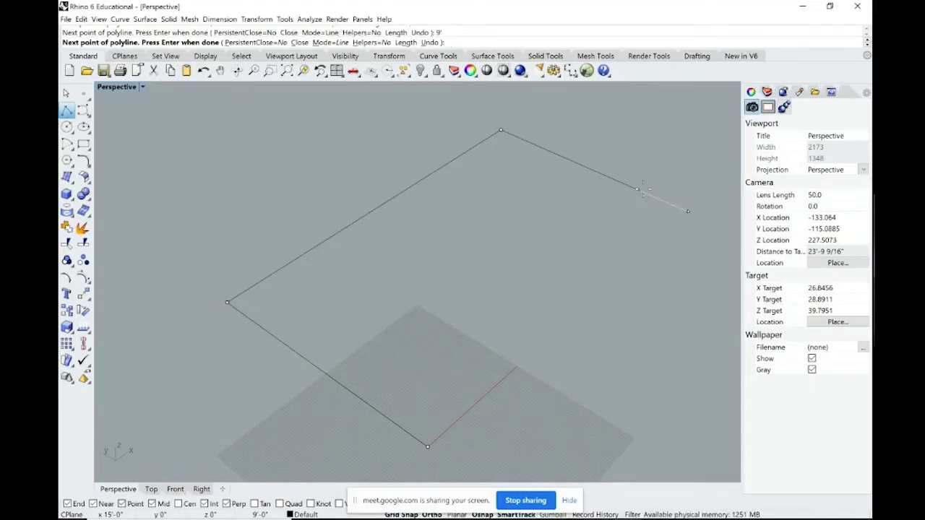
{"action": "left_click", "coordinate": [674, 216]}
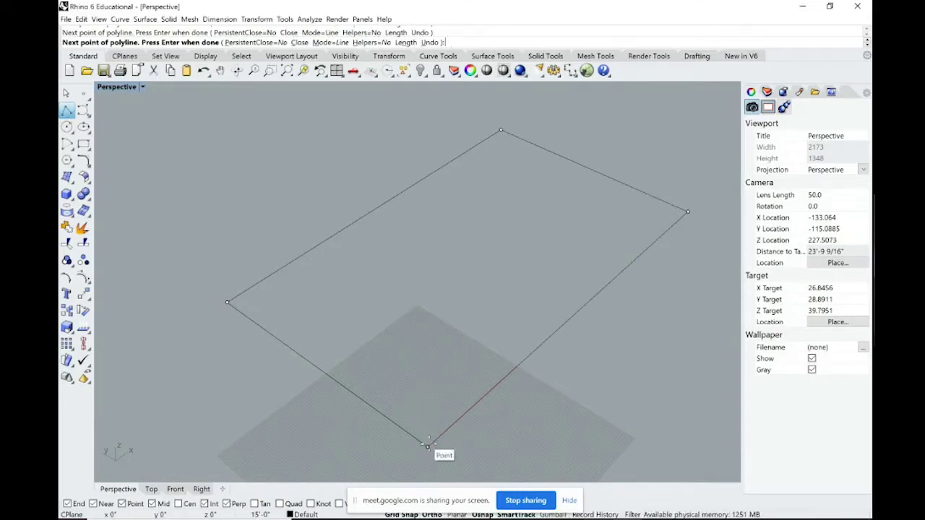
{"action": "left_click", "coordinate": [428, 444]}
Create a planar surface from the closed rectangle with PlanarSrf
{"action": "scroll", "coordinate": [417, 378], "scroll_direction": "down", "scroll_amount": 4}
{"action": "mouse_move", "coordinate": [419, 348]}
{"action": "right_mouse_down"}
{"action": "mouse_move", "coordinate": [374, 352]}
{"action": "mouse_move", "coordinate": [407, 332]}
{"action": "mouse_move", "coordinate": [387, 327]}
{"action": "right_mouse_up"}
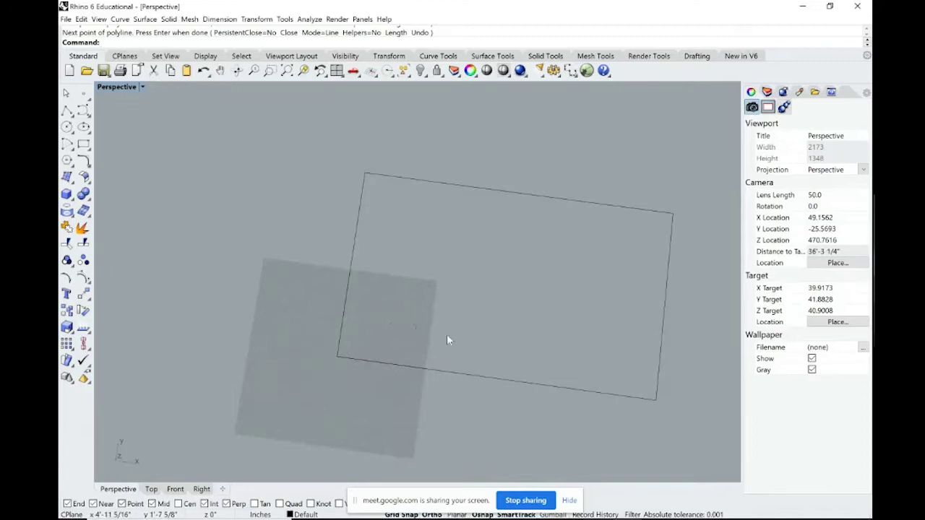
{"action": "right_click_drag", "start_coordinate": [448, 337], "coordinate": [437, 300]}
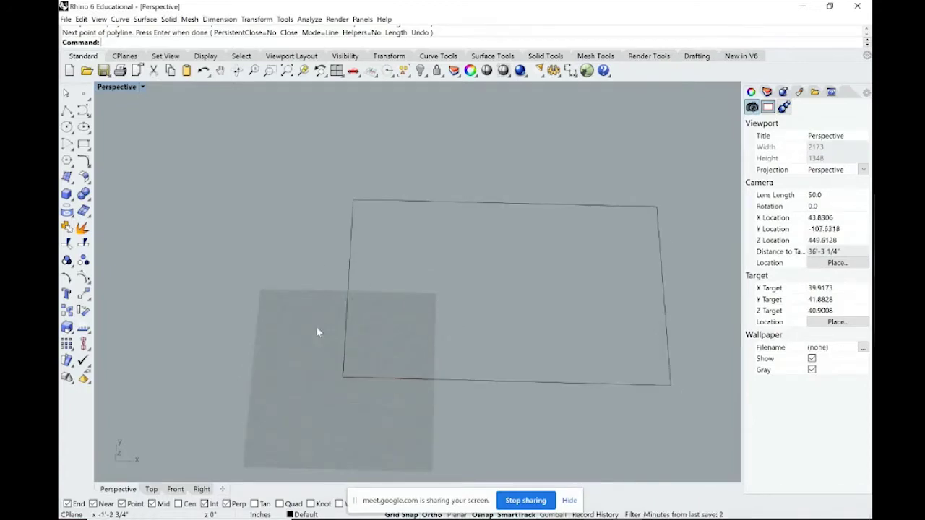
{"action": "left_click", "coordinate": [345, 327]}
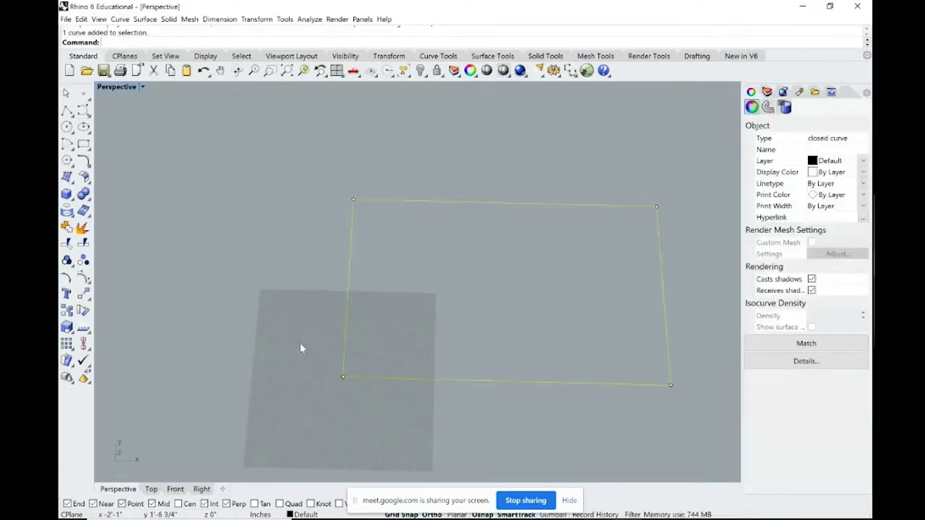
{"action": "type", "text": "PlanarSrf"}
{"action": "key", "text": "Return"}
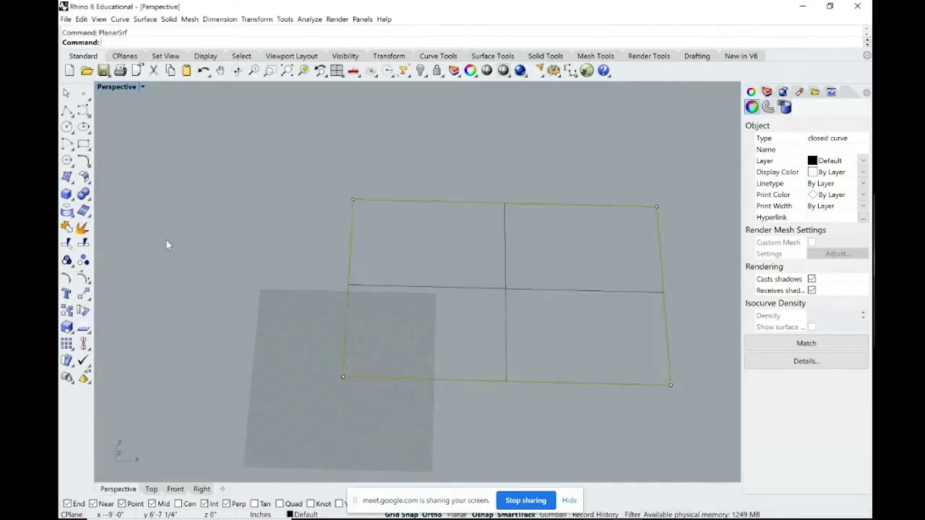
Change the Perspective viewport's display mode to Shaded and inspect the rectangular surface
{"action": "left_click", "coordinate": [120, 87]}
{"action": "left_click", "coordinate": [128, 123]}
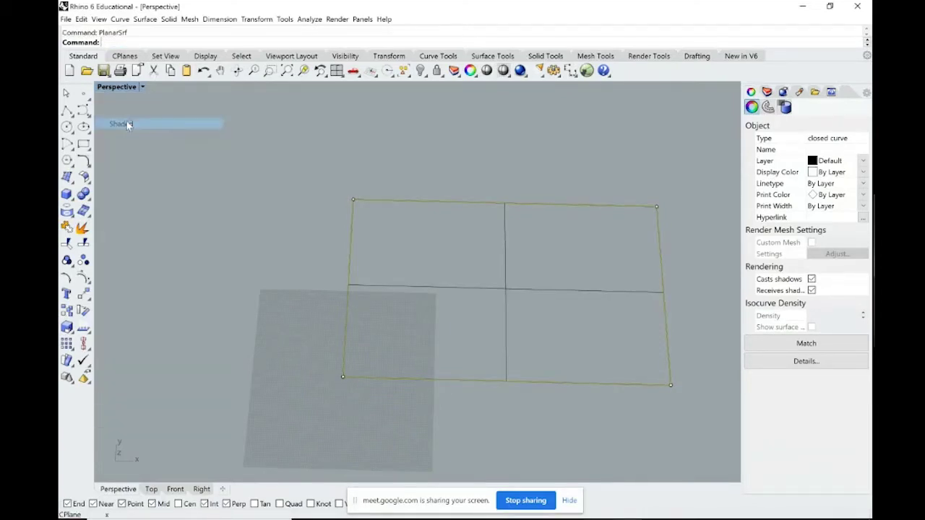
{"action": "mouse_move", "coordinate": [268, 267]}
{"action": "right_mouse_down"}
{"action": "mouse_move", "coordinate": [303, 301]}
{"action": "mouse_move", "coordinate": [318, 275]}
{"action": "mouse_move", "coordinate": [301, 268]}
{"action": "mouse_move", "coordinate": [366, 314]}
{"action": "mouse_move", "coordinate": [337, 291]}
{"action": "right_mouse_up"}
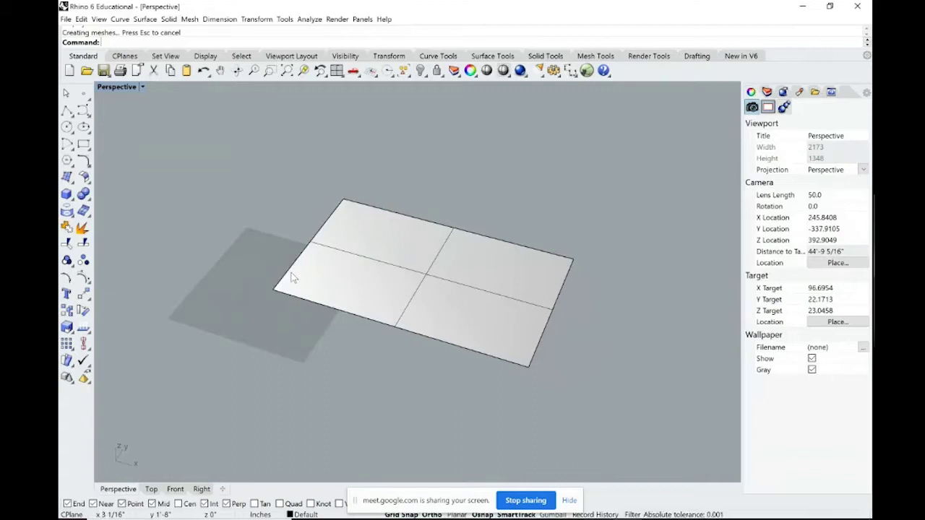
{"action": "scroll", "coordinate": [302, 275], "scroll_direction": "up", "scroll_amount": 4}
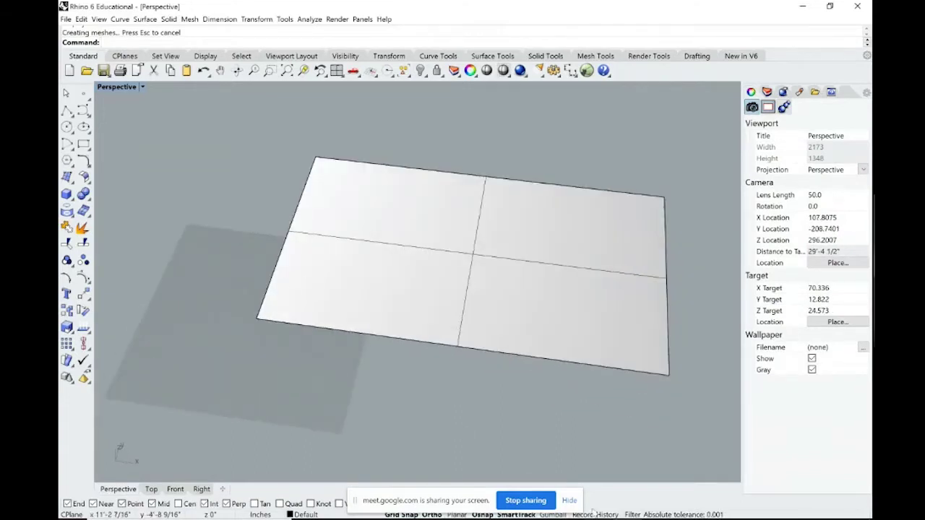
Start a polyline at the surface's origin corner with an 18" segment along its short edge, following the hand-drawn sketch
{"action": "key", "text": "alt+Tab"}
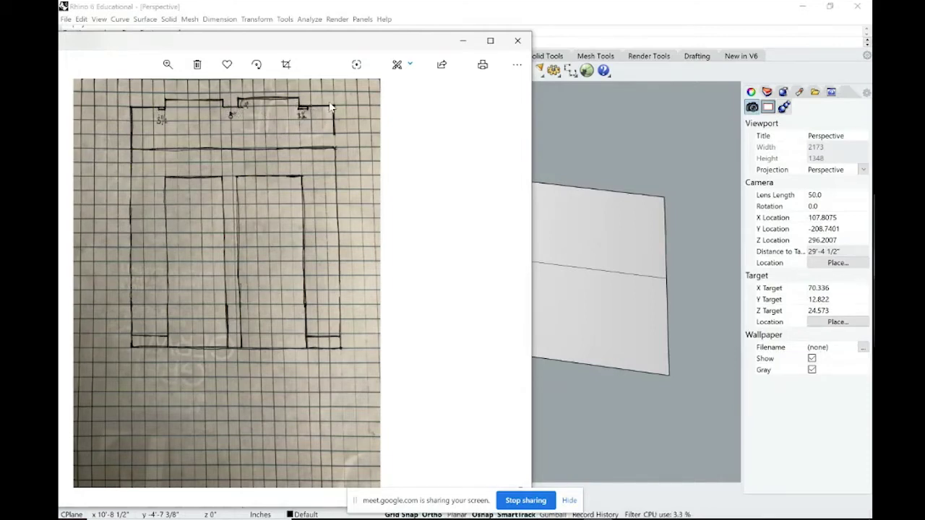
{"action": "left_click", "coordinate": [462, 40]}
{"action": "right_click_drag", "start_coordinate": [419, 253], "coordinate": [331, 276]}
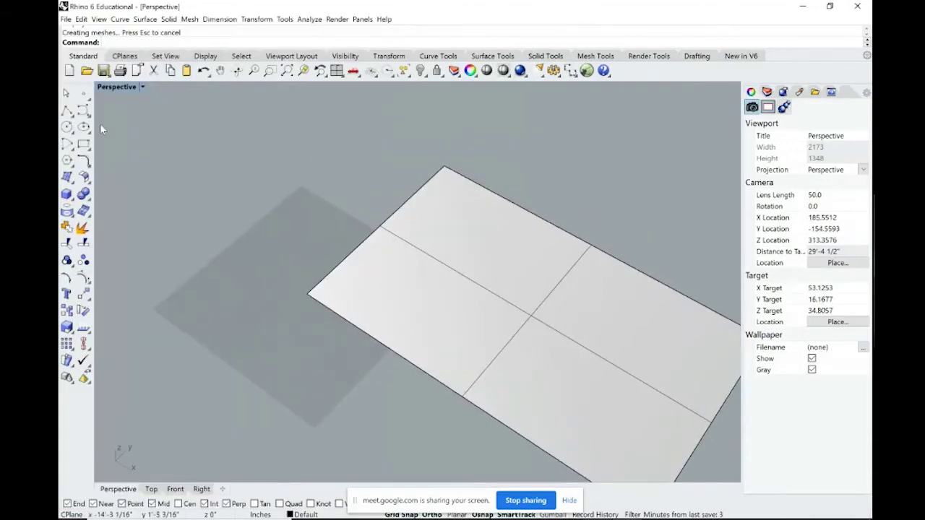
{"action": "left_click", "coordinate": [67, 111]}
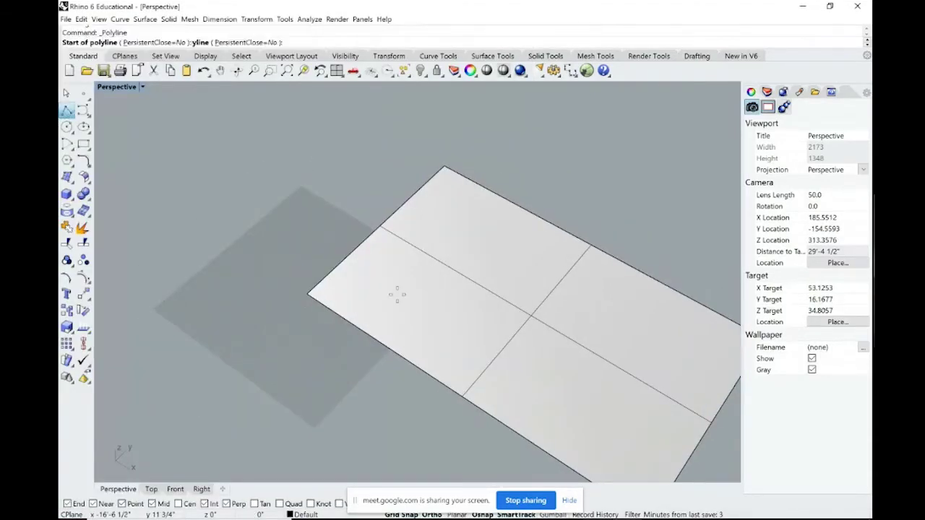
{"action": "left_click", "coordinate": [309, 294]}
{"action": "type", "text": "18"}
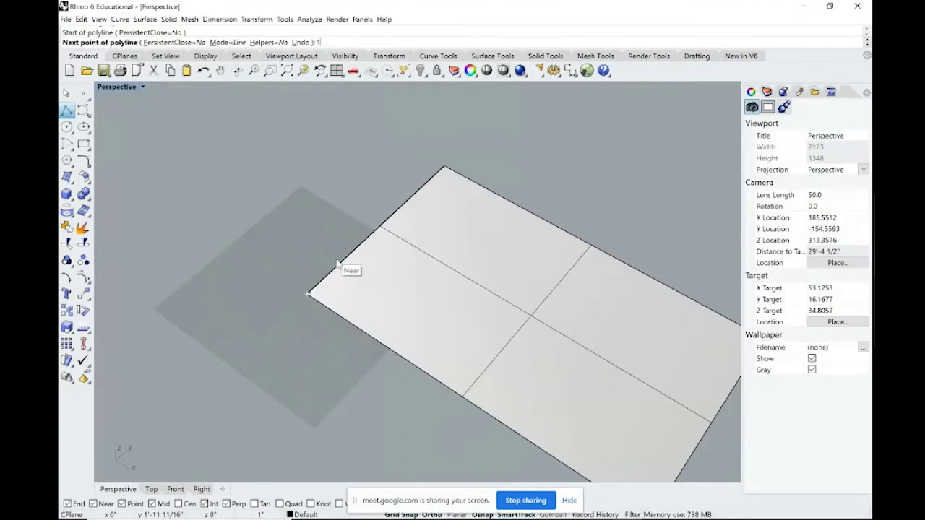
{"action": "key", "text": "Return"}
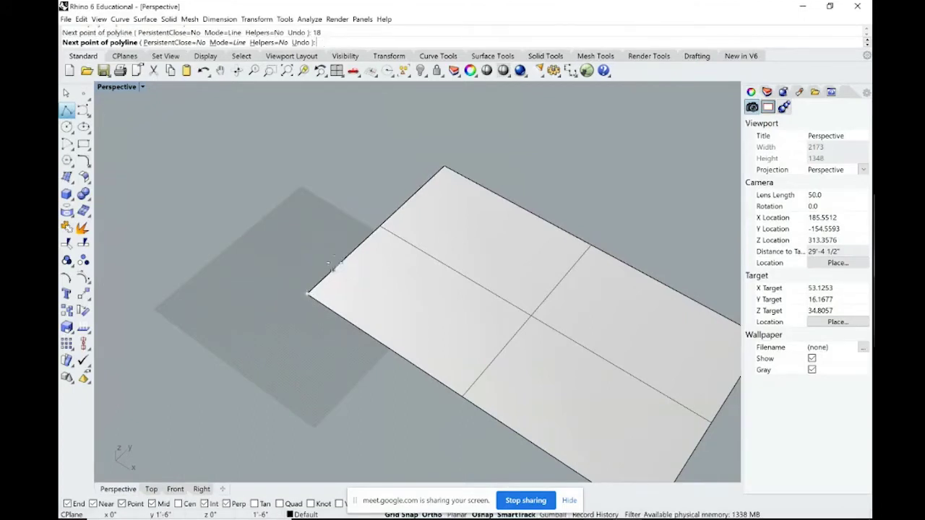
{"action": "left_click", "coordinate": [329, 262]}
Extend the polyline 9" outward from the surface and 18" back, closing the rectangle at the origin corner
{"action": "scroll", "coordinate": [304, 251], "scroll_direction": "up", "scroll_amount": 5}
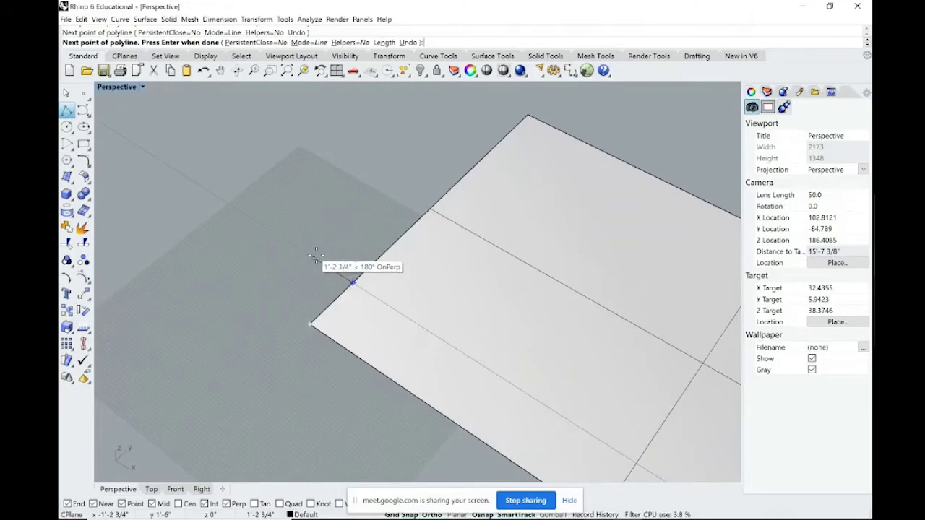
{"action": "type", "text": "9"}
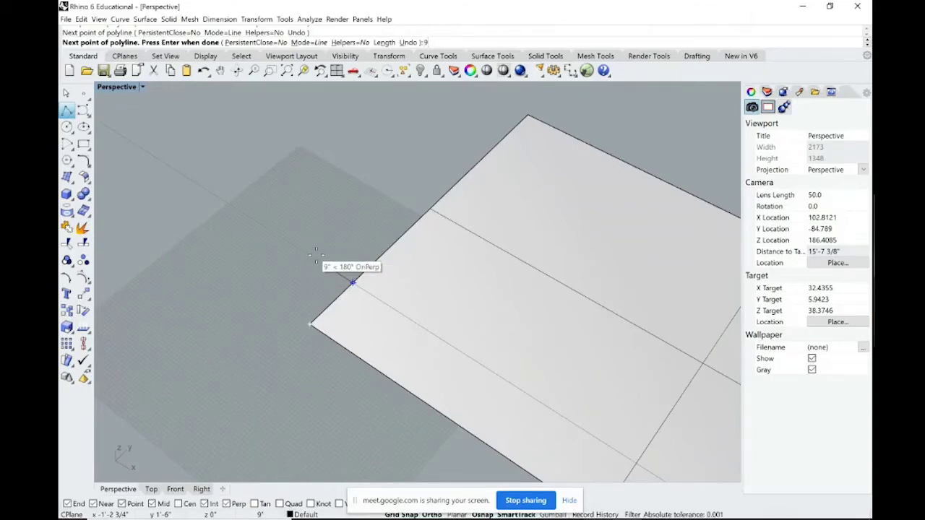
{"action": "key", "text": "Return"}
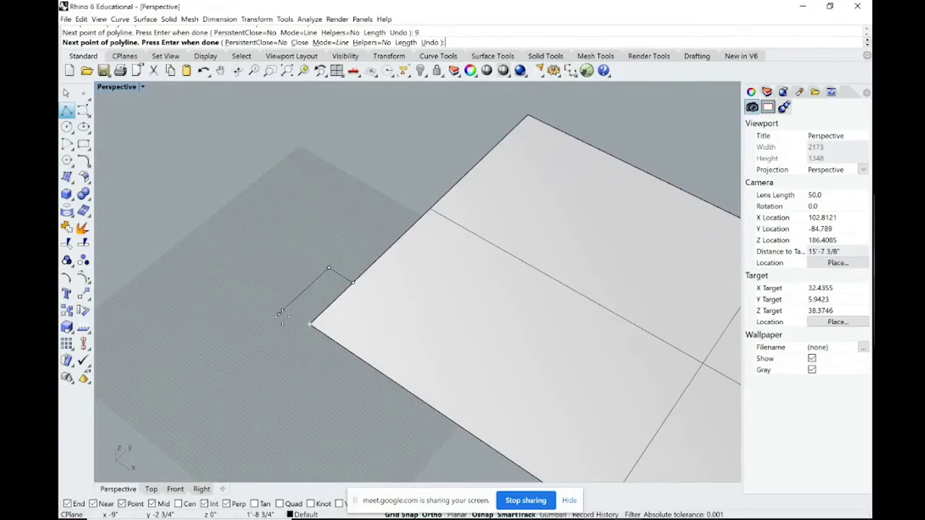
{"action": "type", "text": "18"}
{"action": "key", "text": "Return"}
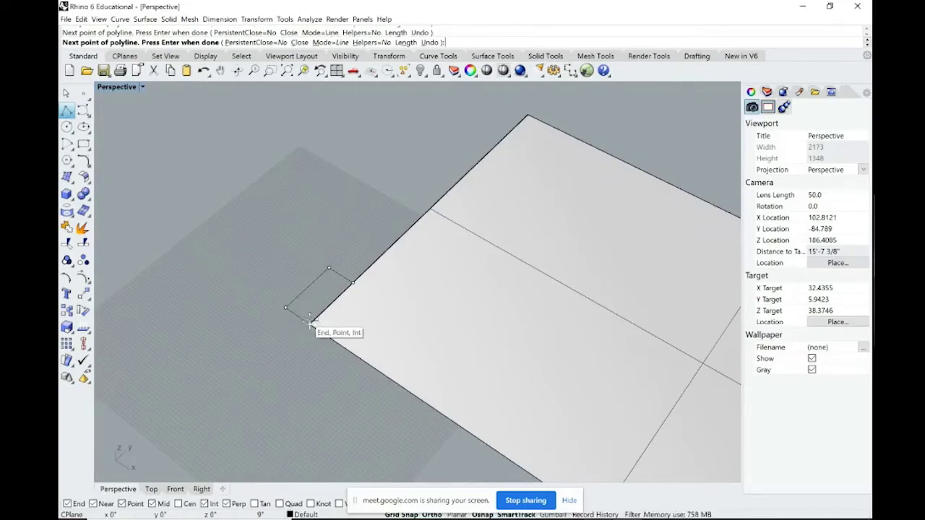
{"action": "left_click", "coordinate": [309, 322]}
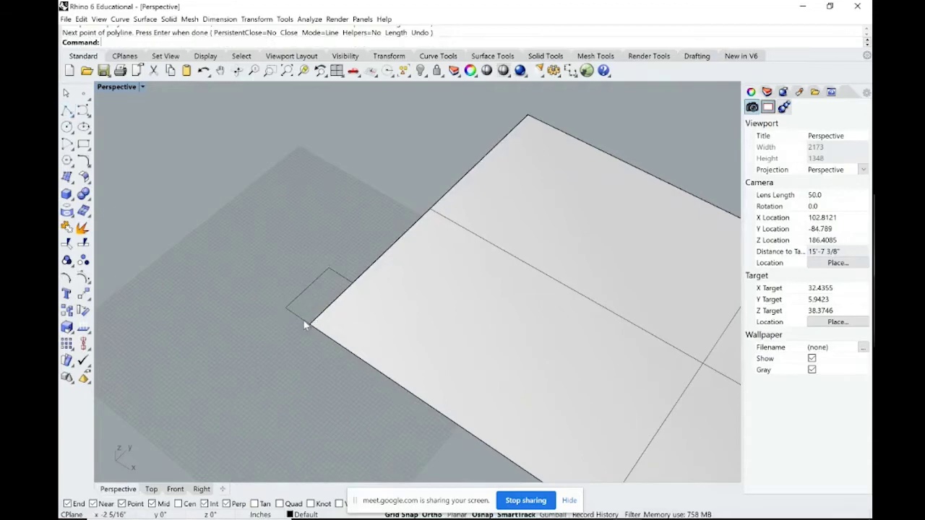
Copy the 18" by 9" rectangle from its inner base corner to the far corner of the surface's short edge
{"action": "left_click", "coordinate": [305, 323]}
{"action": "right_click_drag", "start_coordinate": [262, 296], "coordinate": [335, 344]}
{"action": "left_click", "coordinate": [336, 344]}
{"action": "left_click", "coordinate": [397, 329]}
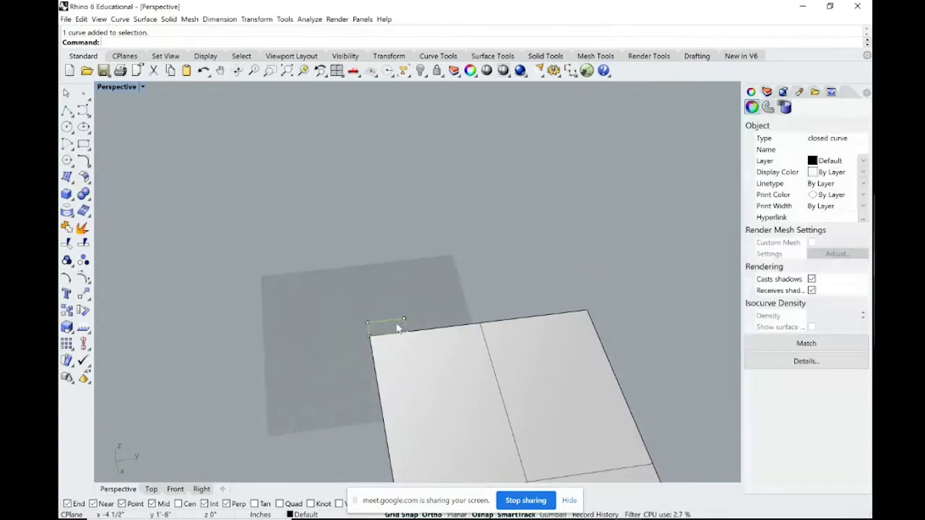
{"action": "type", "text": "copy"}
{"action": "key", "text": "Return"}
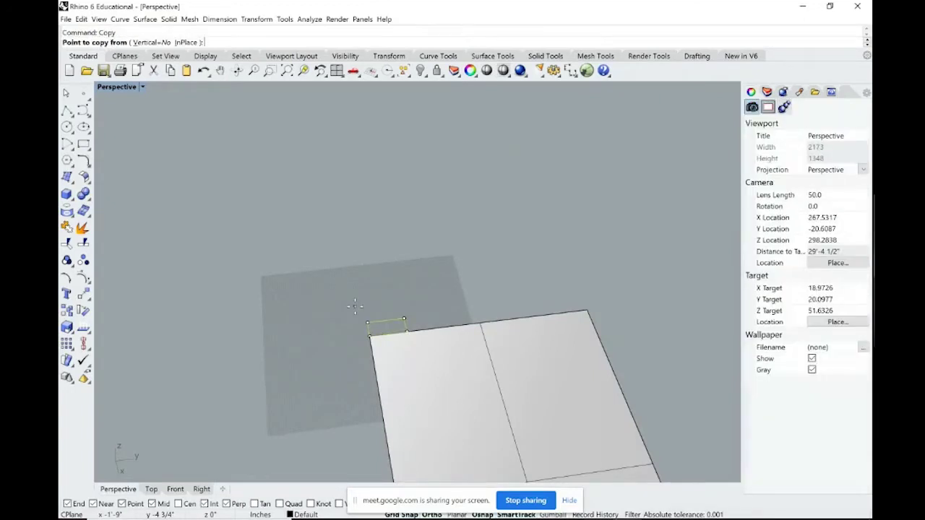
{"action": "left_click", "coordinate": [407, 332]}
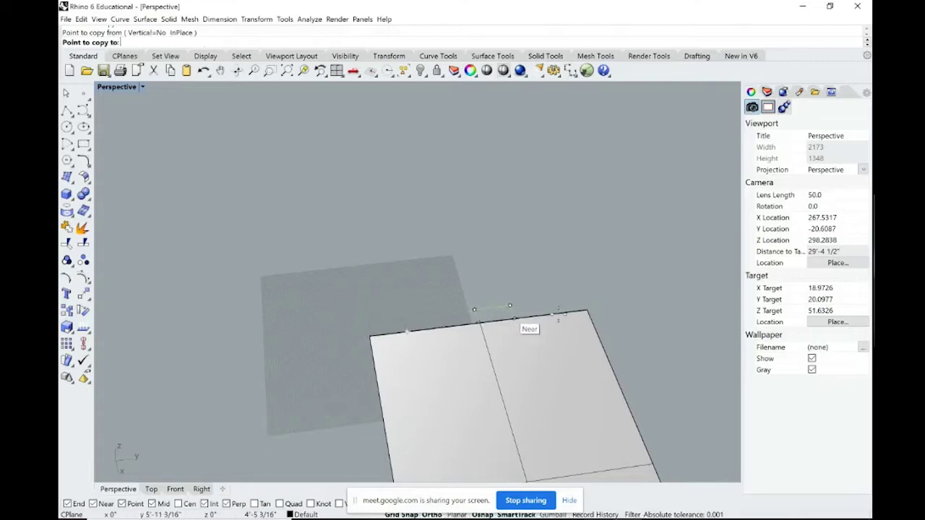
{"action": "left_click", "coordinate": [585, 311]}
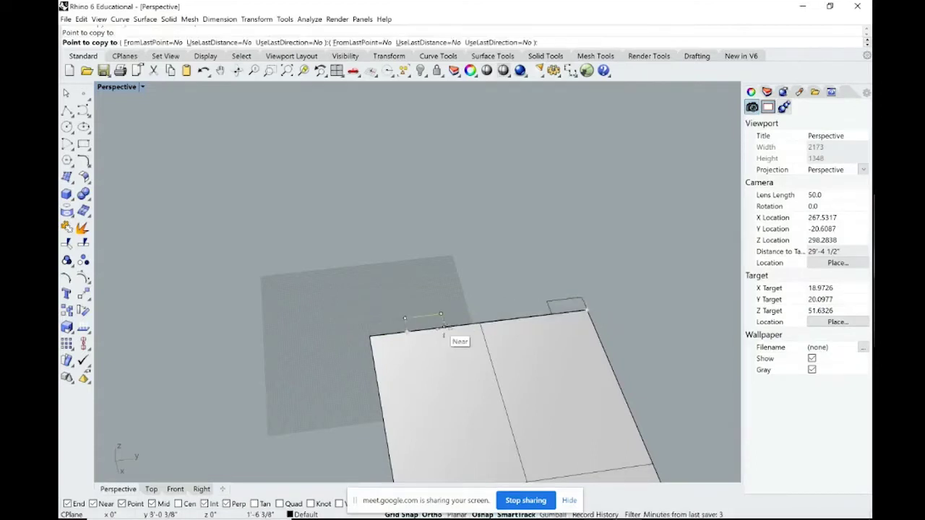
{"action": "key", "text": "Escape"}
Start a polyline at the midpoint of the short edge with an 8" segment along the edge
{"action": "right_click_drag", "start_coordinate": [464, 305], "coordinate": [456, 314]}
{"action": "scroll", "coordinate": [423, 317], "scroll_direction": "up", "scroll_amount": 2}
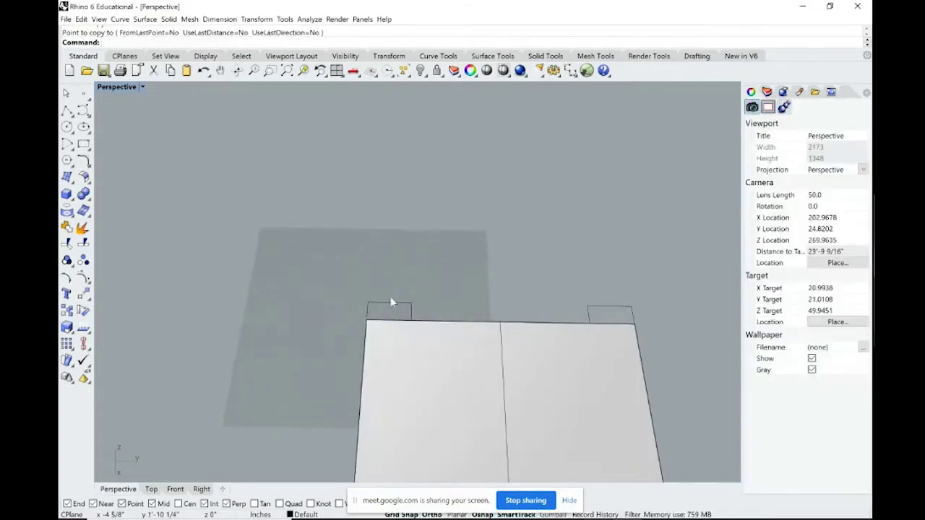
{"action": "left_click", "coordinate": [67, 111]}
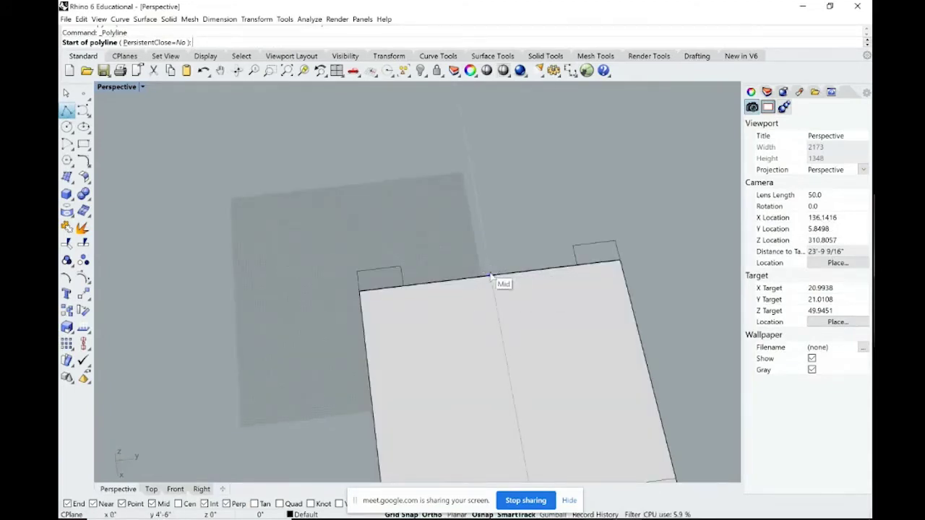
{"action": "left_click", "coordinate": [490, 275]}
{"action": "type", "text": "8"}
{"action": "key", "text": "Return"}
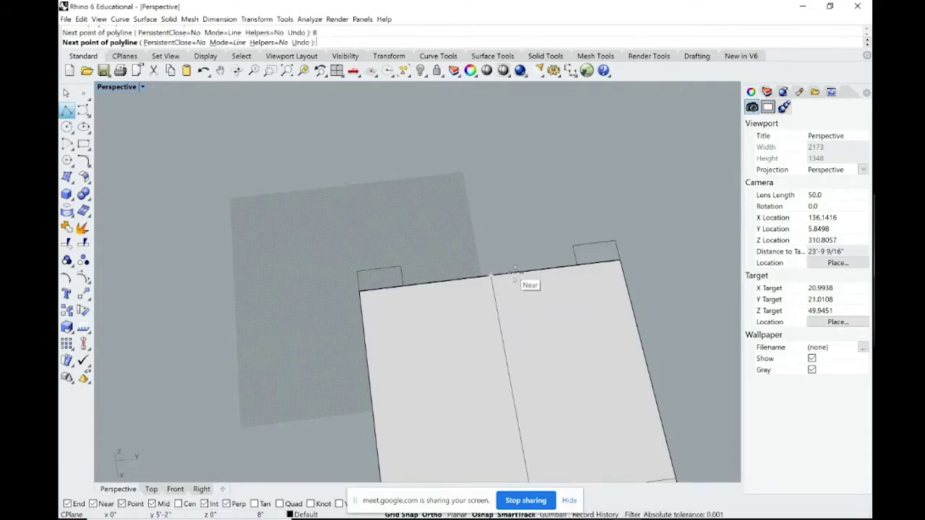
{"action": "scroll", "coordinate": [516, 265], "scroll_direction": "up", "scroll_amount": 2}
{"action": "left_click", "coordinate": [506, 255]}
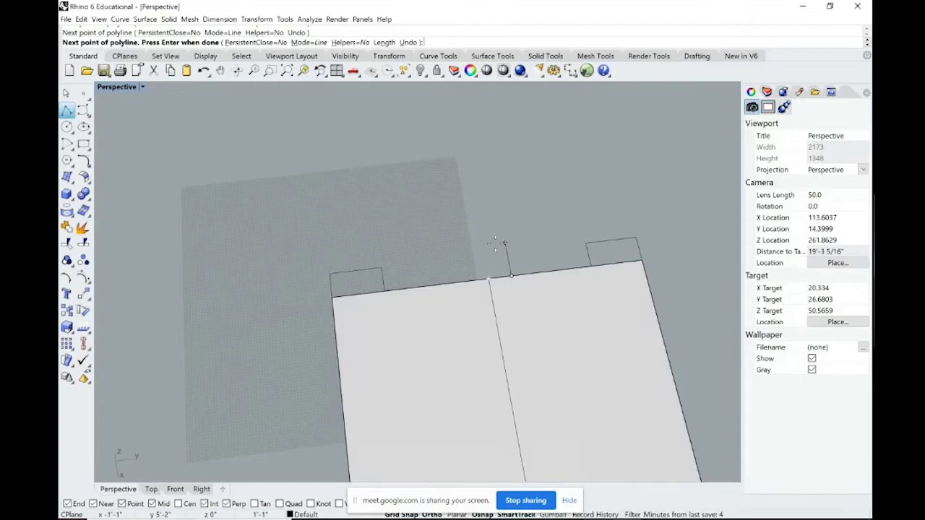
Add a 9" segment outward and an 8" segment back, closing the middle rectangle at the edge's midpoint
{"action": "type", "text": "9"}
{"action": "key", "text": "Return"}
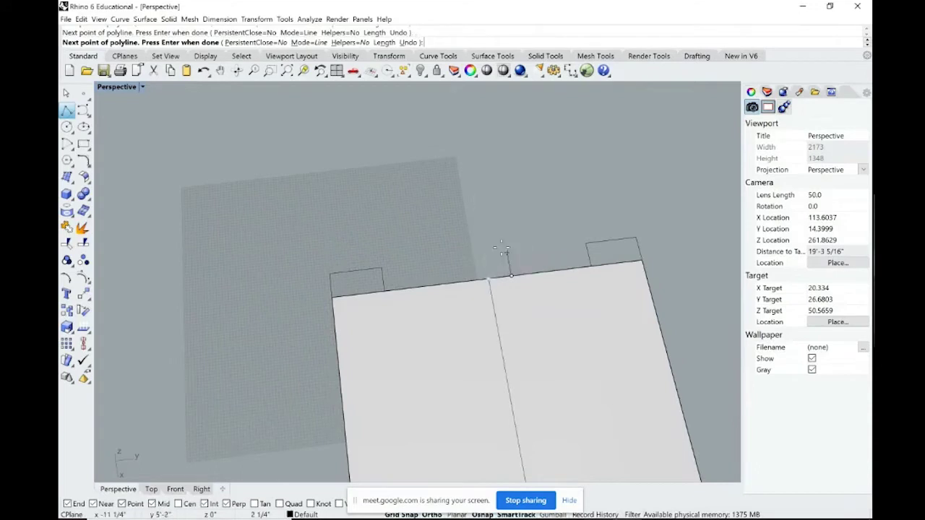
{"action": "left_click", "coordinate": [474, 258]}
{"action": "type", "text": "8"}
{"action": "key", "text": "Return"}
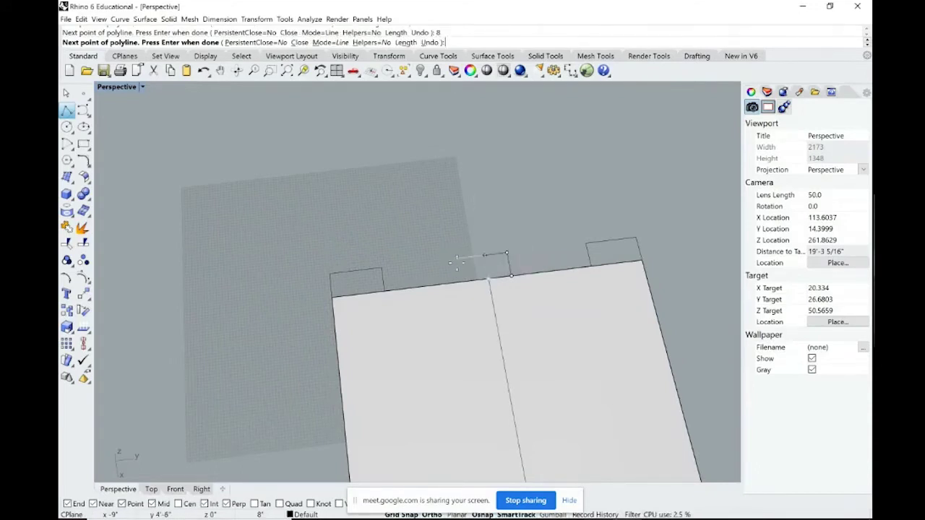
{"action": "left_click", "coordinate": [489, 279]}
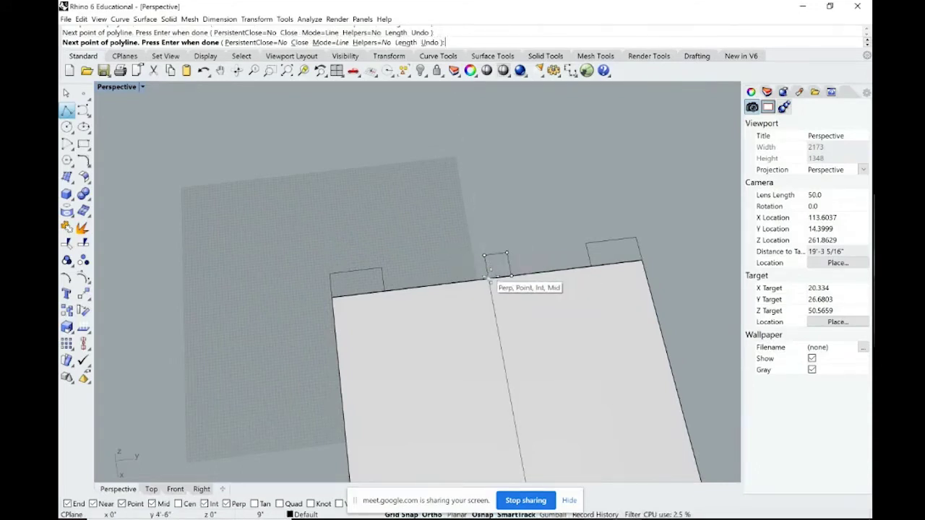
{"action": "key", "text": "Return"}
Move the middle rectangle by its base midpoint onto the short edge's midpoint so it sits centered
{"action": "left_click", "coordinate": [490, 280]}
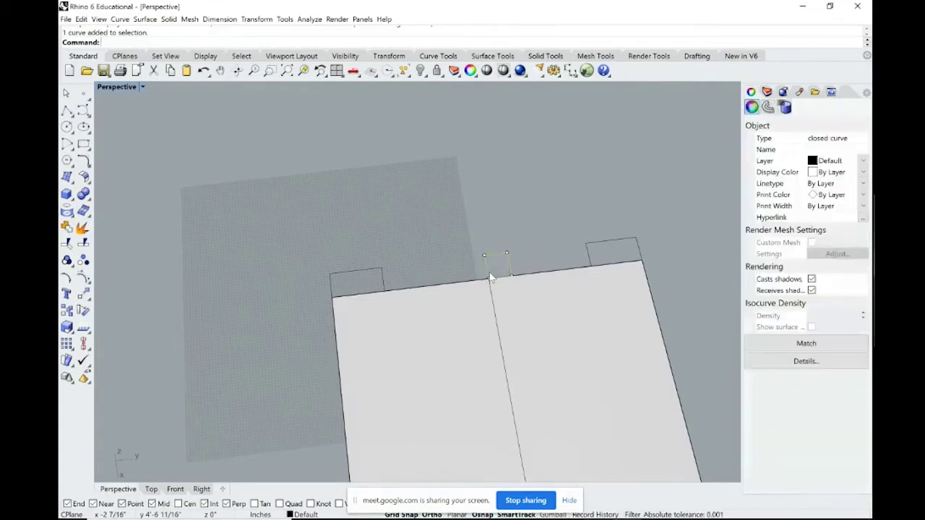
{"action": "scroll", "coordinate": [491, 279], "scroll_direction": "up", "scroll_amount": 2}
{"action": "type", "text": "M"}
{"action": "key", "text": "Return"}
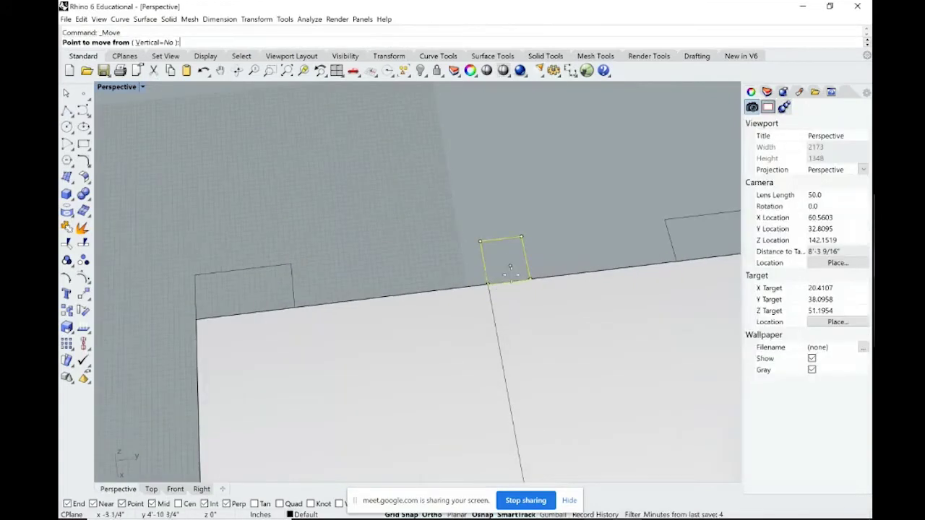
{"action": "left_click", "coordinate": [508, 280]}
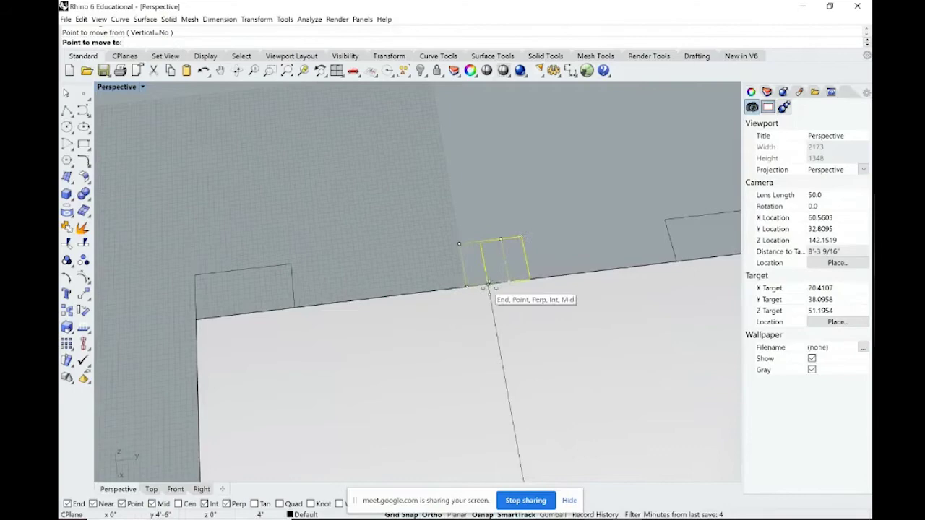
{"action": "left_click", "coordinate": [490, 288]}
Draw a polyline 4" up the inner side of the rectangle at the origin corner, ending with a short segment into that rectangle
{"action": "scroll", "coordinate": [398, 275], "scroll_direction": "down", "scroll_amount": 5}
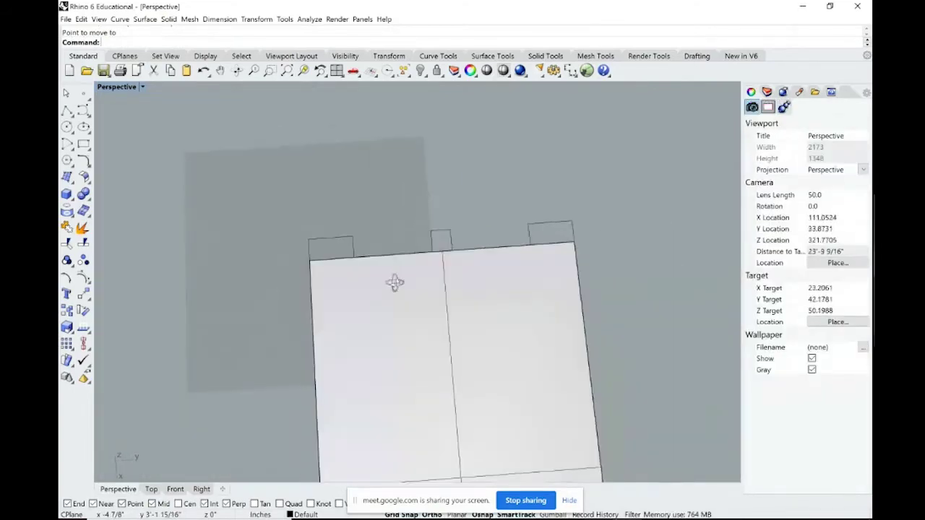
{"action": "scroll", "coordinate": [404, 248], "scroll_direction": "up", "scroll_amount": 6}
{"action": "right_click_drag", "start_coordinate": [387, 244], "coordinate": [394, 227]}
{"action": "scroll", "coordinate": [395, 226], "scroll_direction": "up", "scroll_amount": 2}
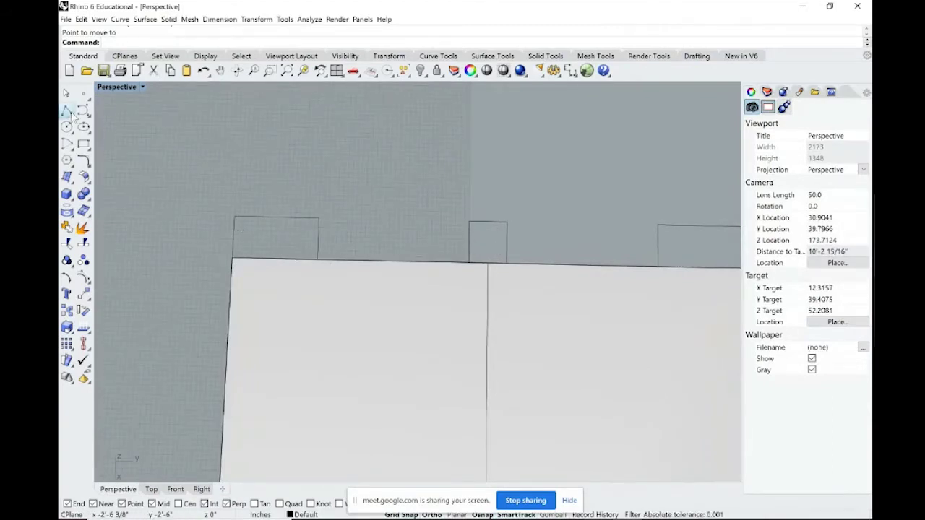
{"action": "left_click", "coordinate": [66, 110]}
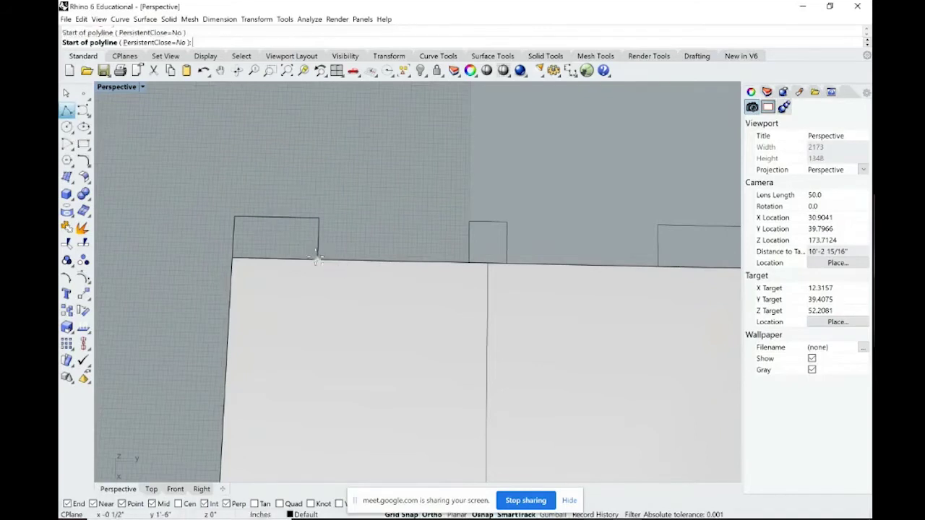
{"action": "left_click", "coordinate": [317, 257]}
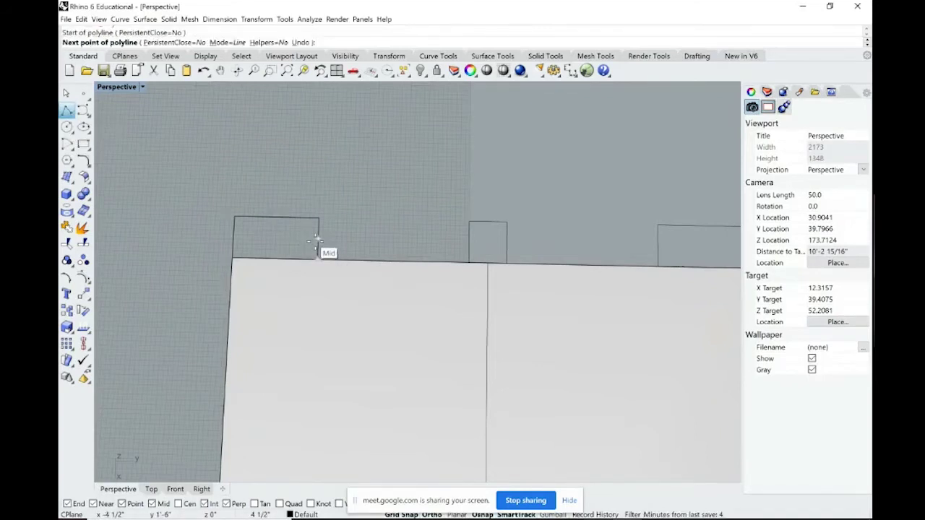
{"action": "key", "text": "Return"}
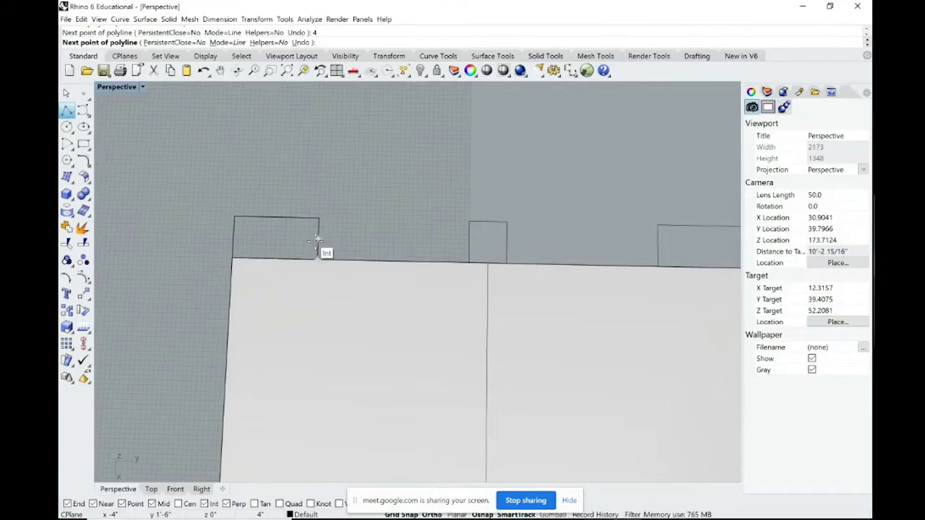
{"action": "scroll", "coordinate": [316, 240], "scroll_direction": "up", "scroll_amount": 5}
{"action": "left_click", "coordinate": [320, 239]}
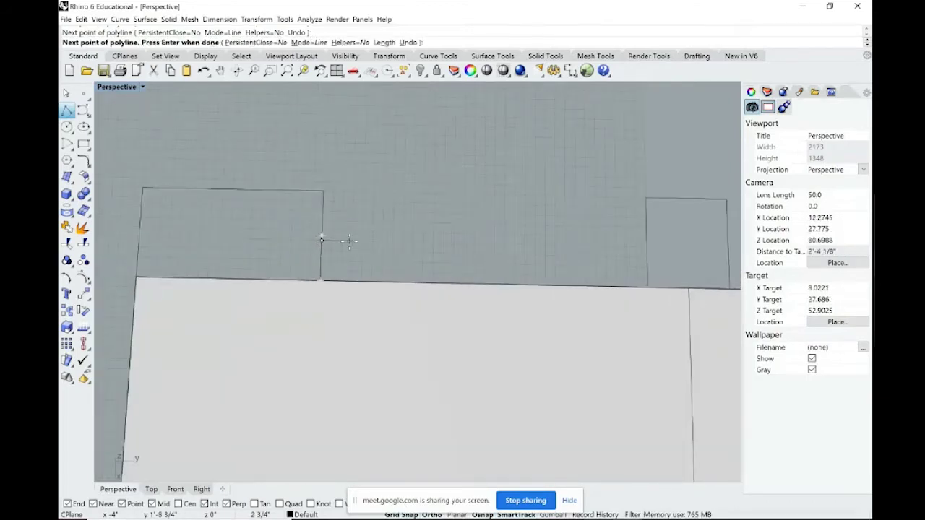
{"action": "left_click", "coordinate": [278, 240]}
{"action": "key", "text": "Return"}
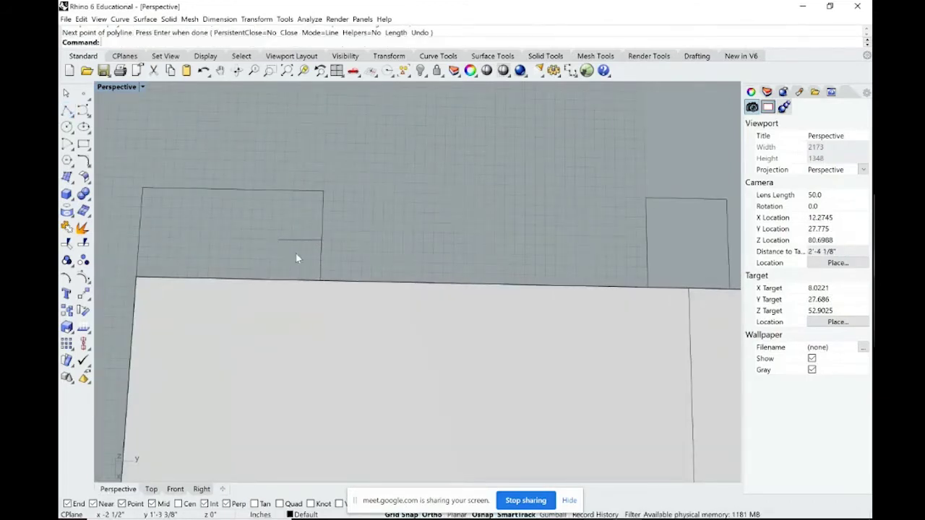
Draw a polyline from the 4" guide's corner straight across to the middle rectangle, then 2" outward along that rectangle's side
{"action": "left_click", "coordinate": [68, 110]}
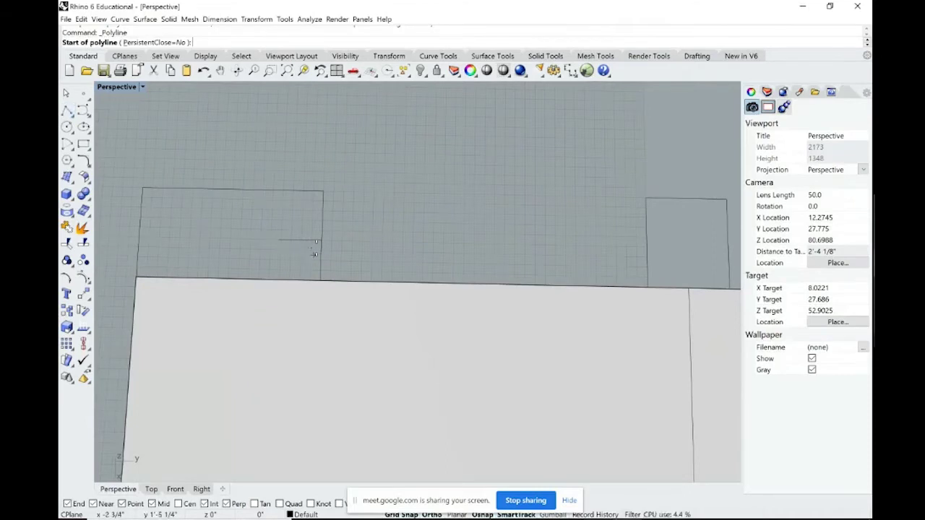
{"action": "left_click", "coordinate": [322, 241]}
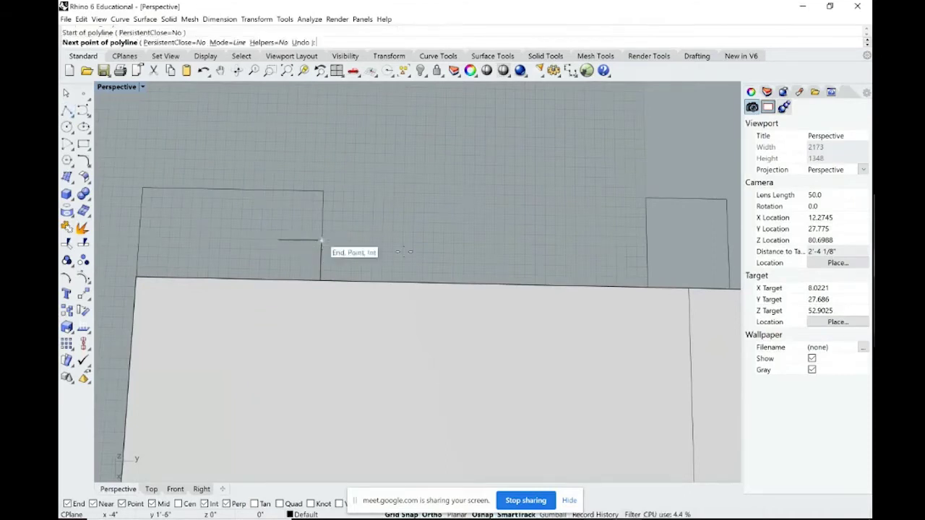
{"action": "left_click", "coordinate": [645, 247]}
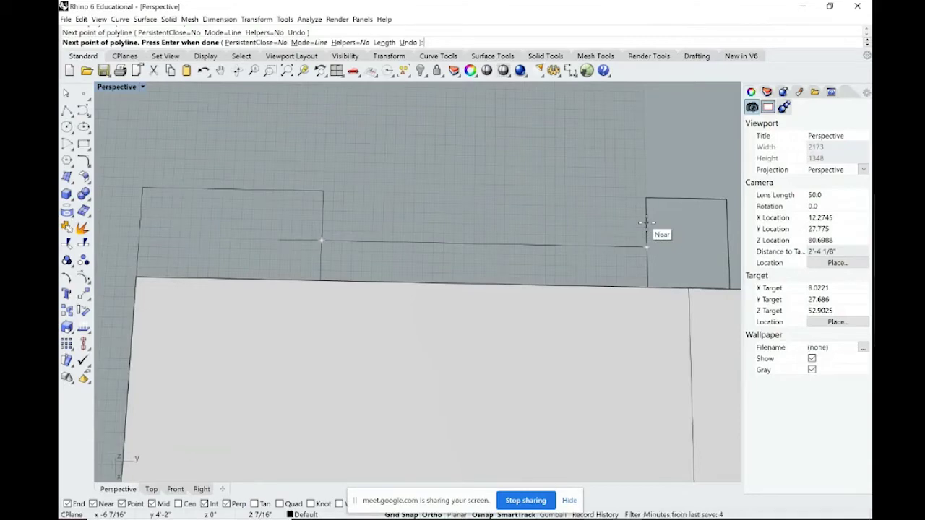
{"action": "type", "text": "2"}
{"action": "key", "text": "Return"}
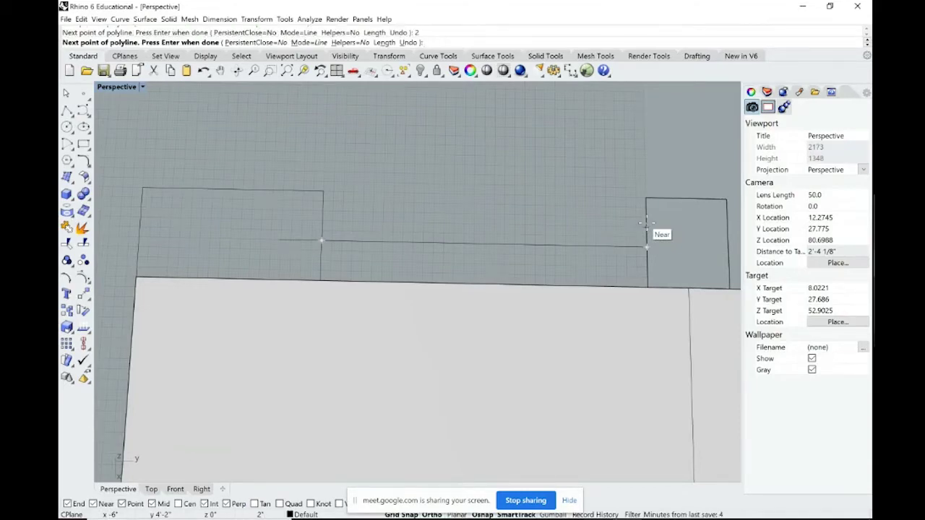
{"action": "left_click", "coordinate": [647, 225]}
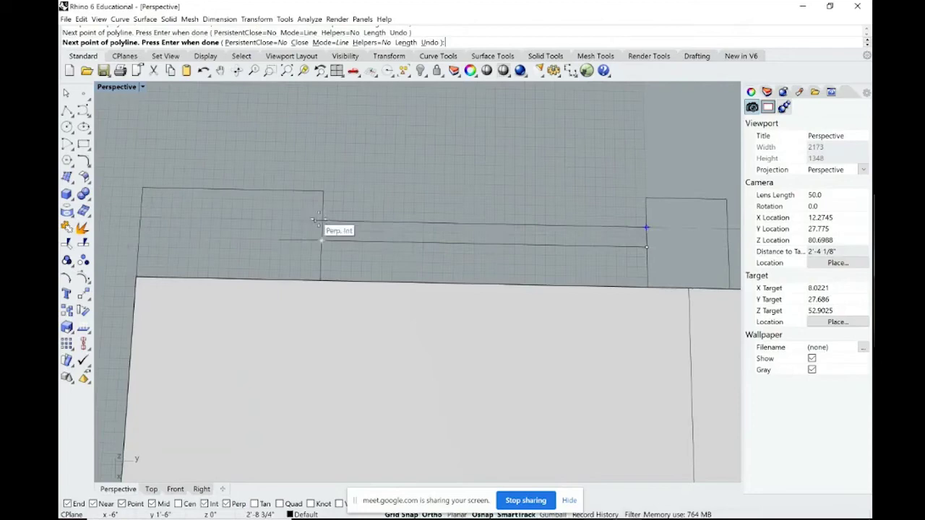
Close the 2" strip outline back at the corner rectangle's side and its starting point, and delete the 4" guide polyline
{"action": "left_click", "coordinate": [322, 220]}
{"action": "left_click", "coordinate": [320, 239]}
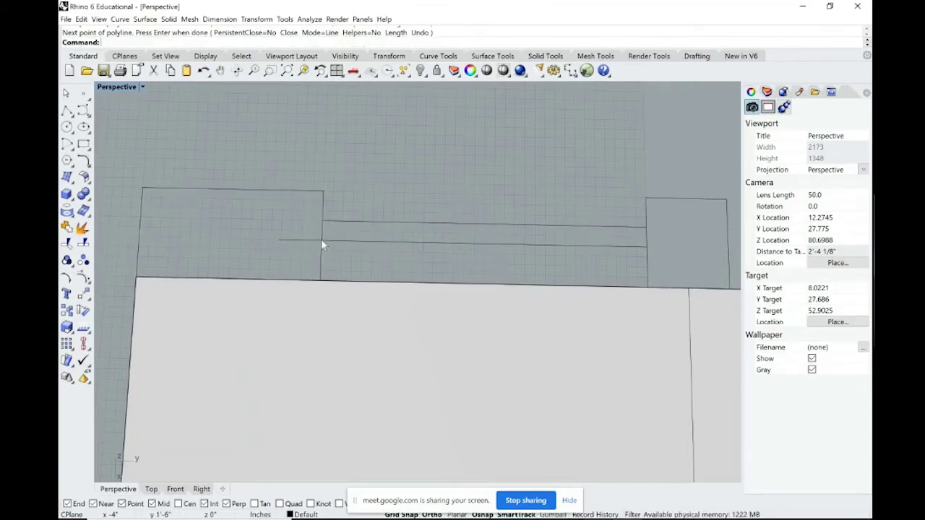
{"action": "left_click", "coordinate": [344, 243]}
{"action": "key", "text": "Delete"}
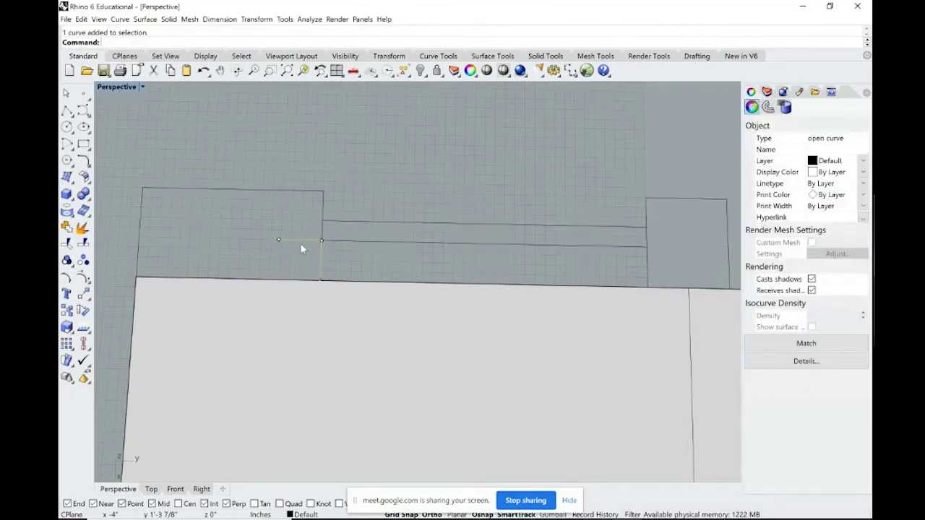
Copy the thin strip outline from the corner rectangle's outer inside corner to the middle rectangle's far outer corner, filling the second gap
{"action": "scroll", "coordinate": [388, 233], "scroll_direction": "down", "scroll_amount": 3}
{"action": "scroll", "coordinate": [388, 233], "scroll_direction": "down", "scroll_amount": 3}
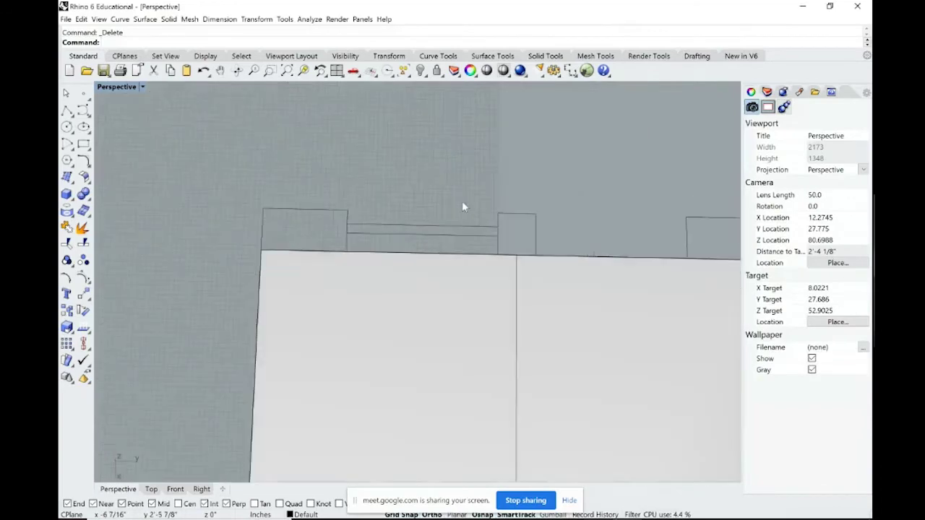
{"action": "left_click", "coordinate": [376, 234]}
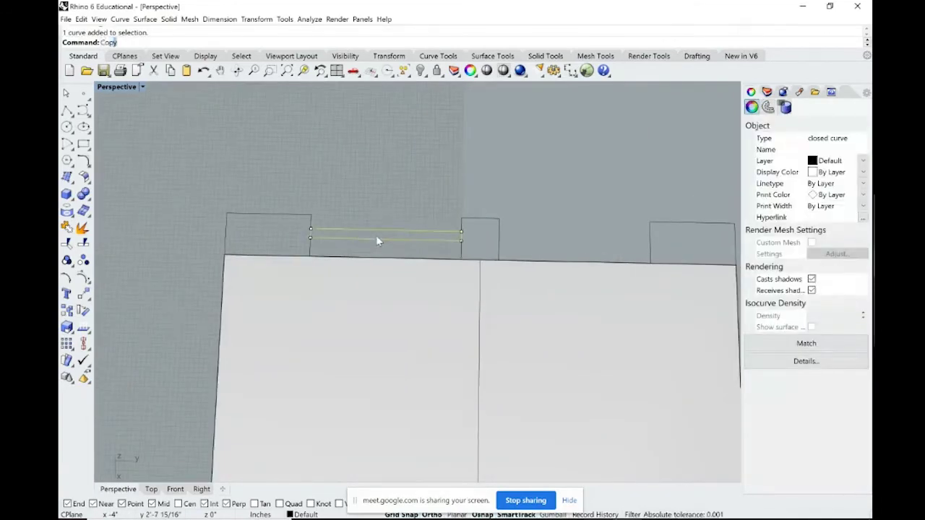
{"action": "key", "text": "Return"}
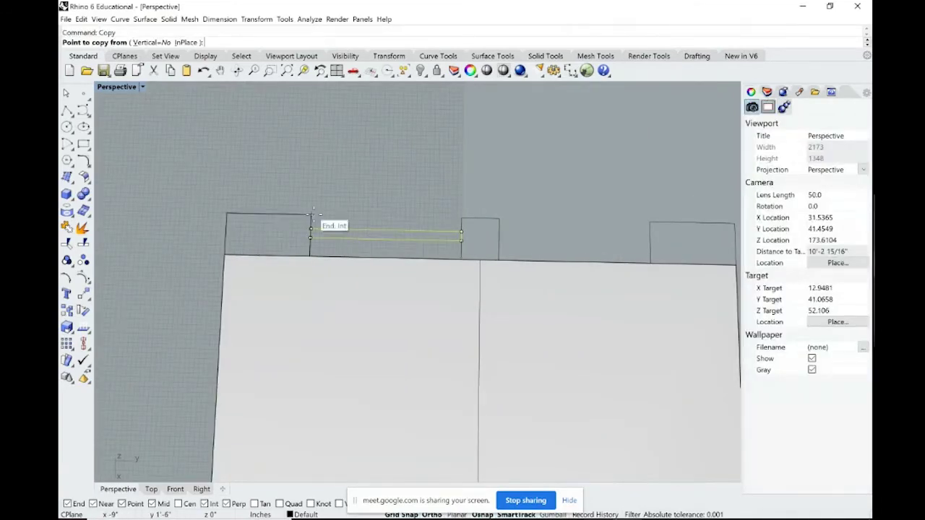
{"action": "left_click", "coordinate": [311, 214]}
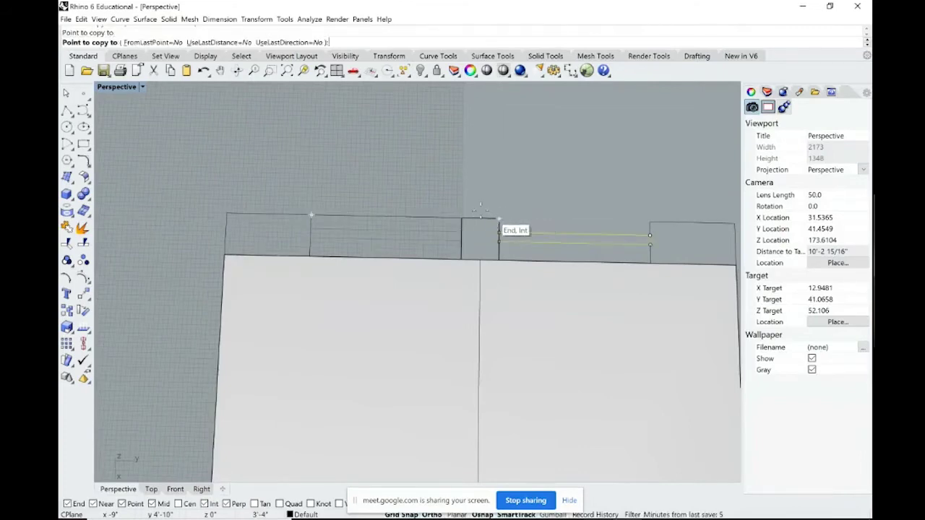
{"action": "key", "text": "Return"}
{"action": "scroll", "coordinate": [430, 193], "scroll_direction": "down", "scroll_amount": 5}
{"action": "right_click_drag", "start_coordinate": [427, 196], "coordinate": [348, 262]}
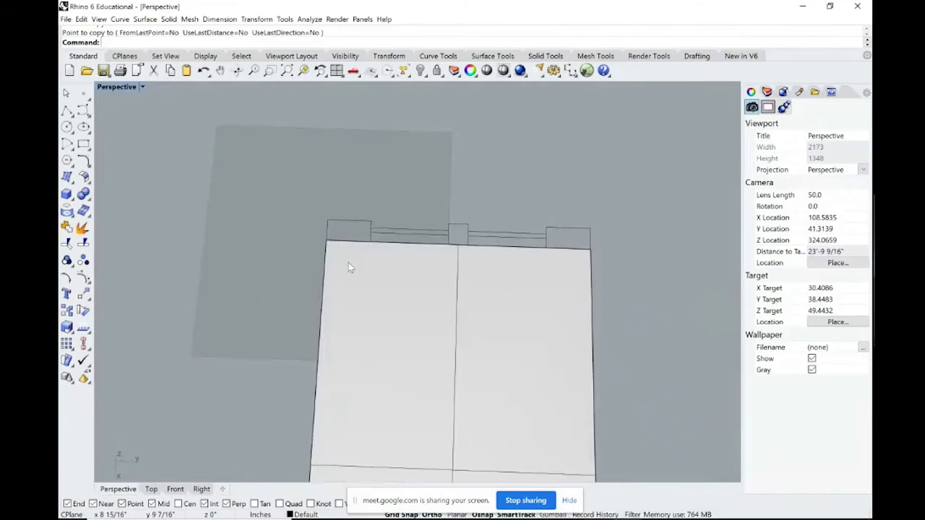
{"action": "scroll", "coordinate": [346, 266], "scroll_direction": "down", "scroll_amount": 5}
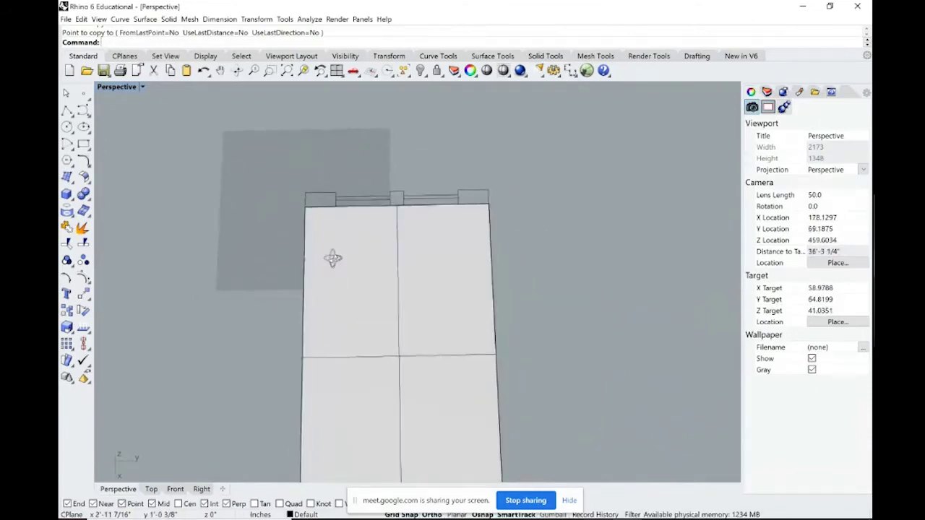
{"action": "mouse_move", "coordinate": [332, 258]}
{"action": "right_mouse_down"}
{"action": "mouse_move", "coordinate": [368, 248]}
{"action": "mouse_move", "coordinate": [334, 250]}
{"action": "right_mouse_up"}
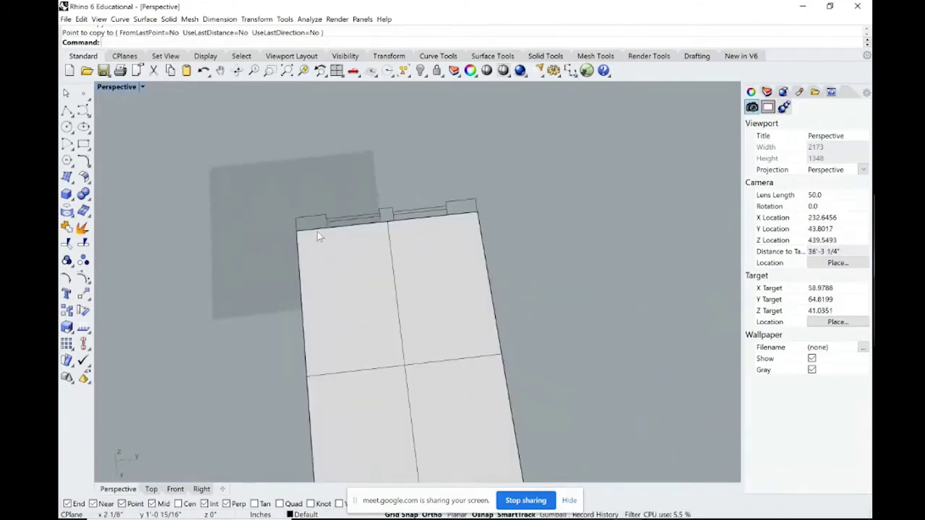
{"action": "scroll", "coordinate": [318, 236], "scroll_direction": "up", "scroll_amount": 3}
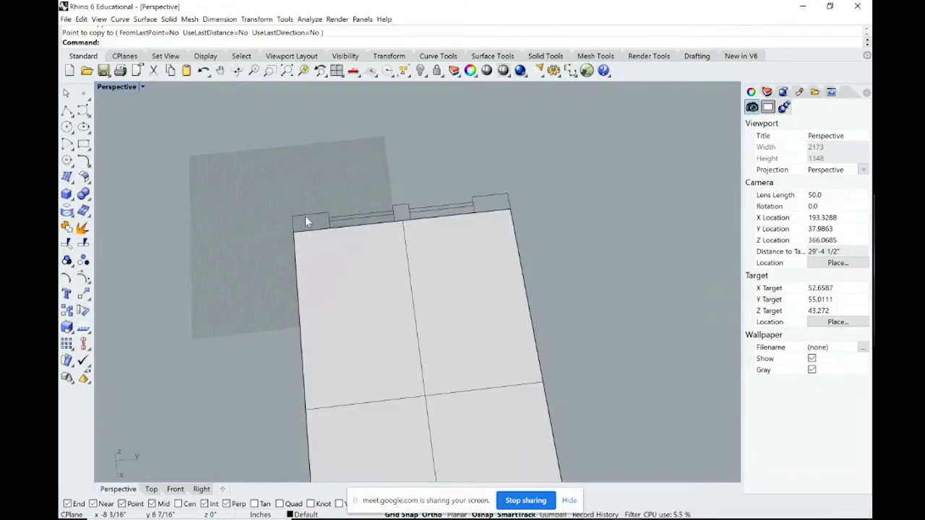
{"action": "right_click_drag", "start_coordinate": [373, 260], "coordinate": [382, 258]}
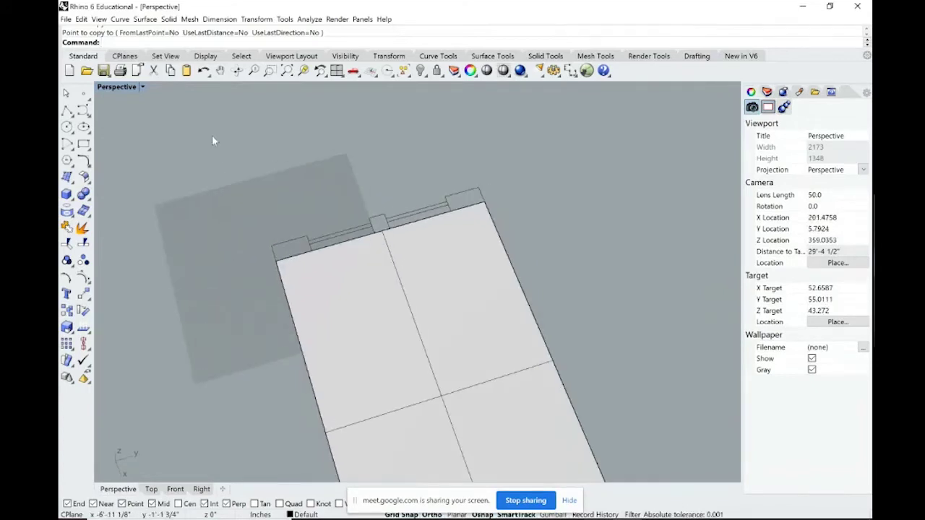
{"action": "left_click", "coordinate": [294, 242]}
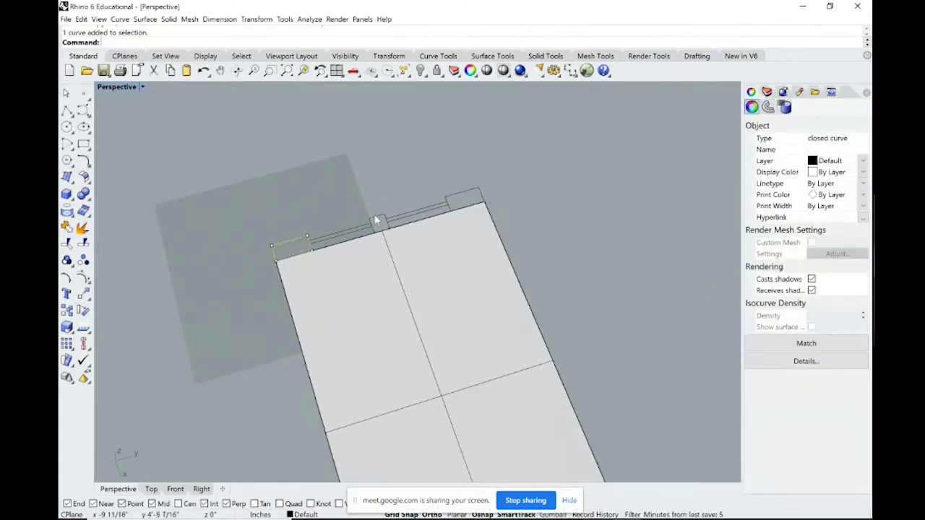
{"action": "right_click_drag", "start_coordinate": [303, 249], "coordinate": [356, 226], "text": "shift"}
{"action": "left_click", "coordinate": [264, 213]}
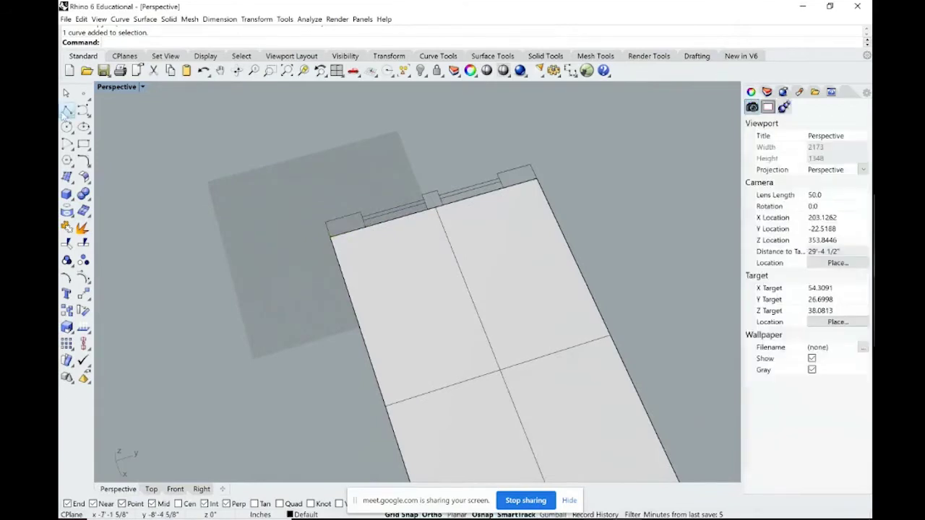
{"action": "left_click", "coordinate": [66, 110]}
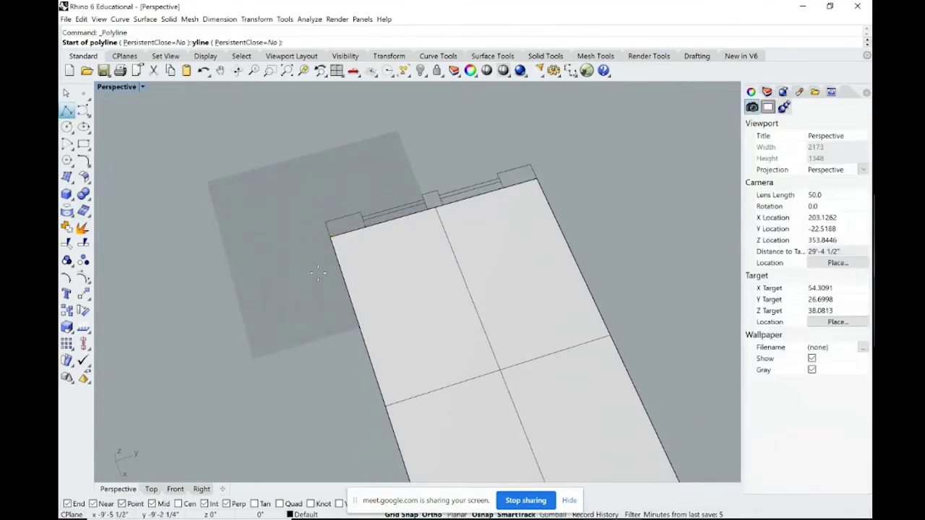
{"action": "left_click", "coordinate": [324, 224]}
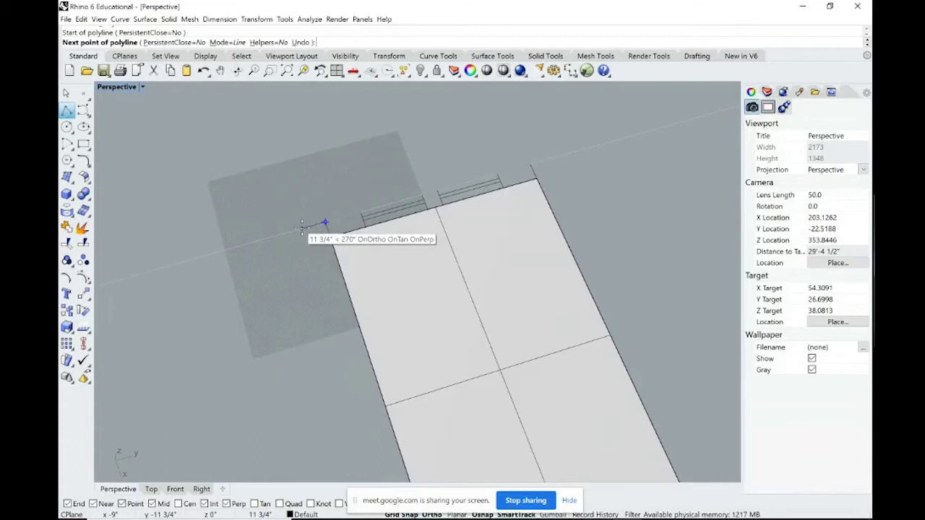
{"action": "key", "text": "Escape"}
Extrude the closed rectangle at the origin corner of the surface 9' upward with ExtrudeCrv
{"action": "left_click", "coordinate": [335, 217]}
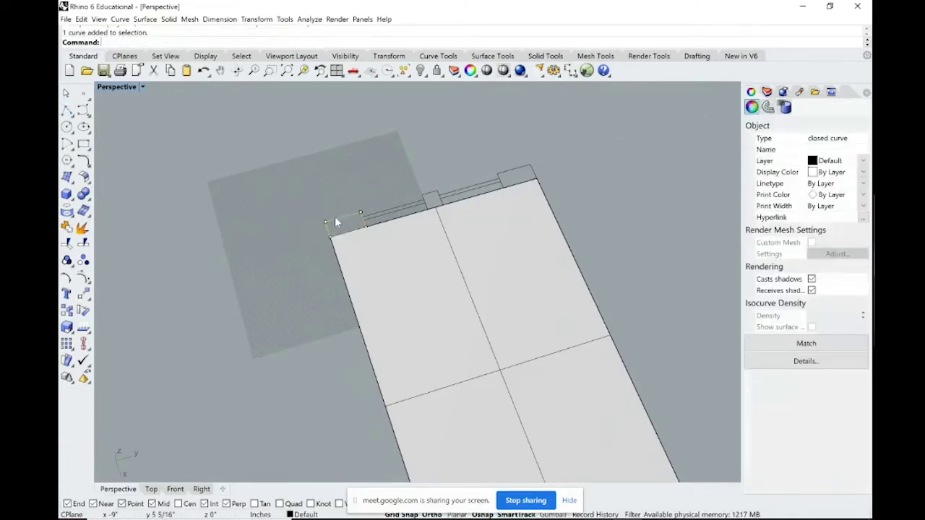
{"action": "right_click_drag", "start_coordinate": [412, 231], "coordinate": [389, 280]}
{"action": "scroll", "coordinate": [394, 216], "scroll_direction": "up", "scroll_amount": 2}
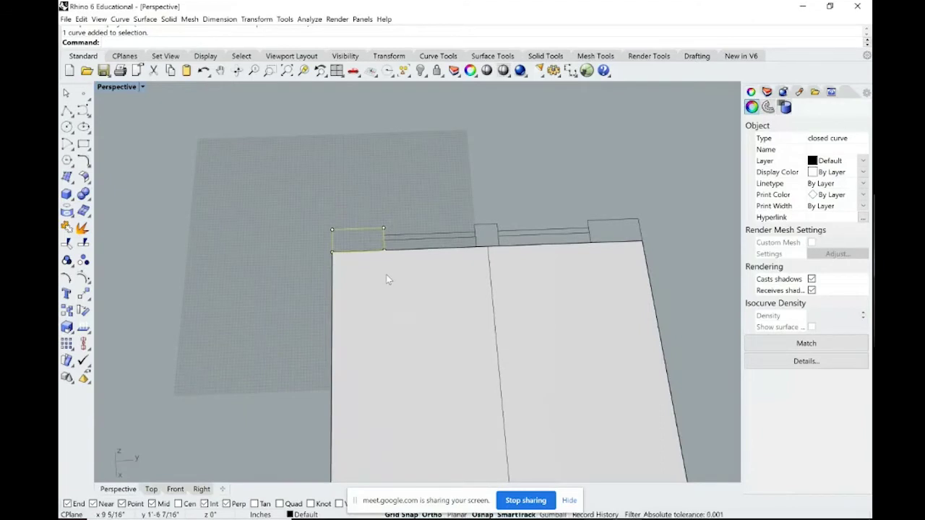
{"action": "type", "text": "ExtrudeCrv"}
{"action": "key", "text": "Return"}
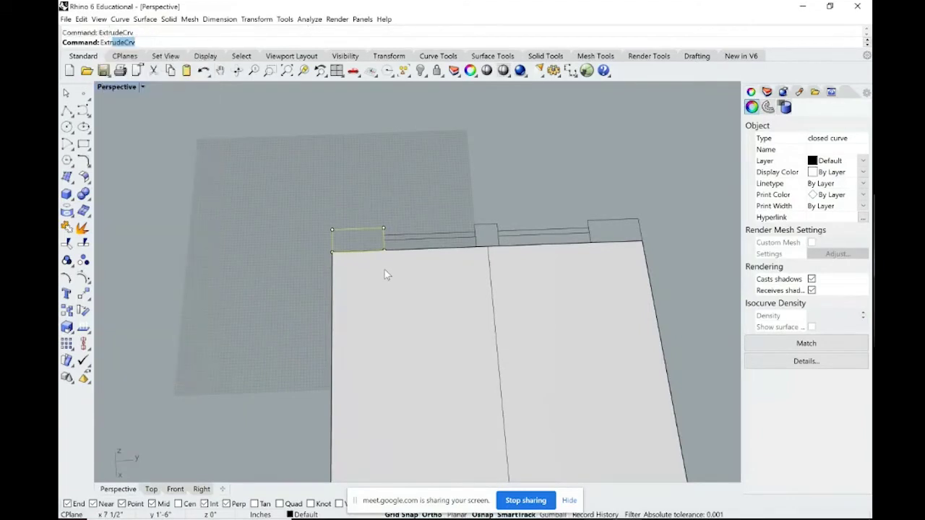
{"action": "scroll", "coordinate": [322, 191], "scroll_direction": "down", "scroll_amount": 3}
{"action": "right_click_drag", "start_coordinate": [322, 191], "coordinate": [331, 165]}
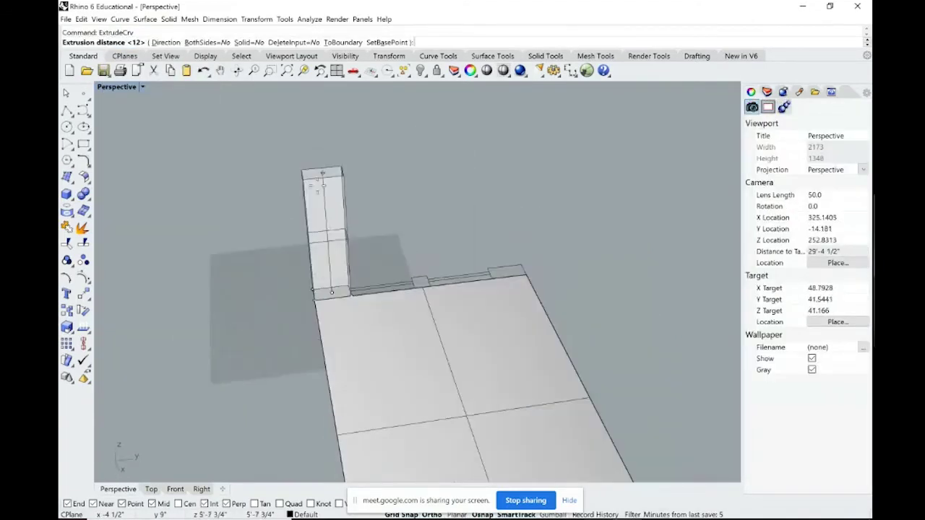
{"action": "type", "text": "9'"}
{"action": "key", "text": "Return"}
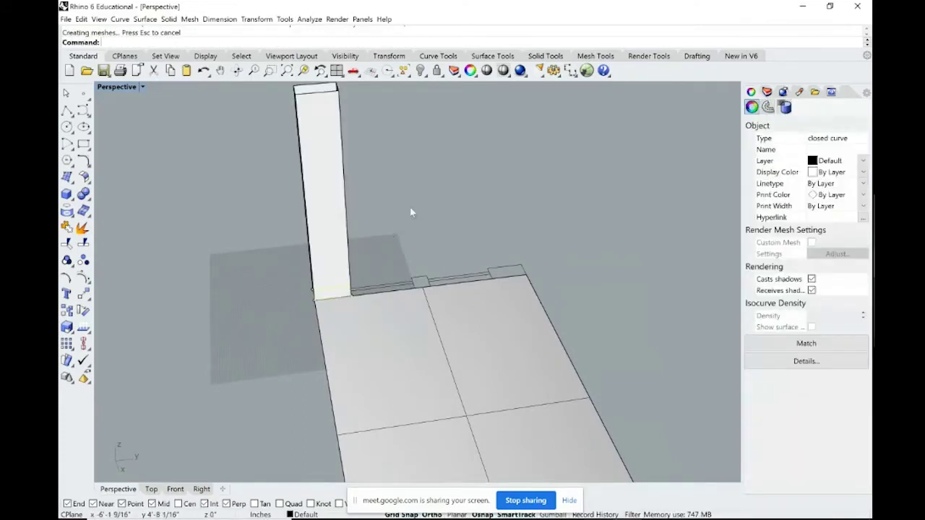
Extrude the rectangle at the opposite end of the short edge upward by 9'
{"action": "right_click_drag", "start_coordinate": [411, 208], "coordinate": [408, 233]}
{"action": "left_click", "coordinate": [506, 289]}
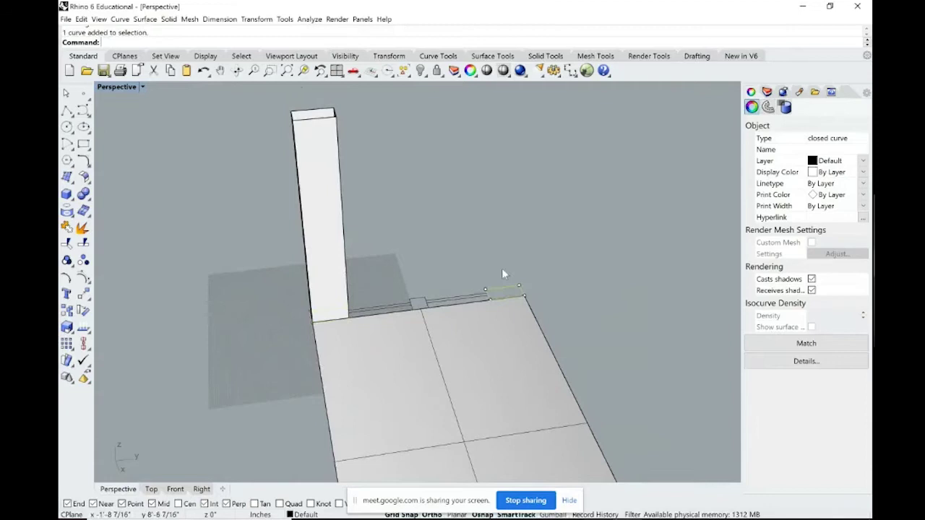
{"action": "key", "text": "Return"}
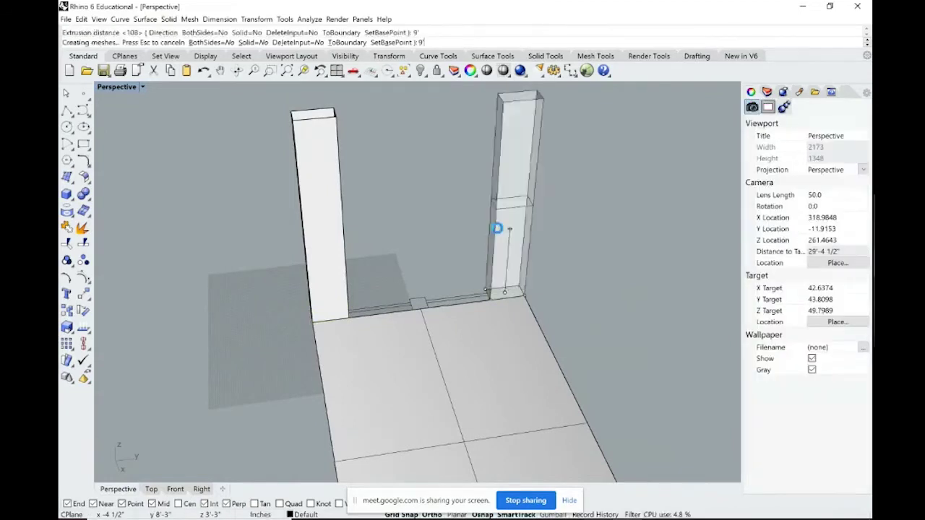
Cap the open ends of both 9' corner extrusions to make them solid
{"action": "left_click", "coordinate": [498, 227]}
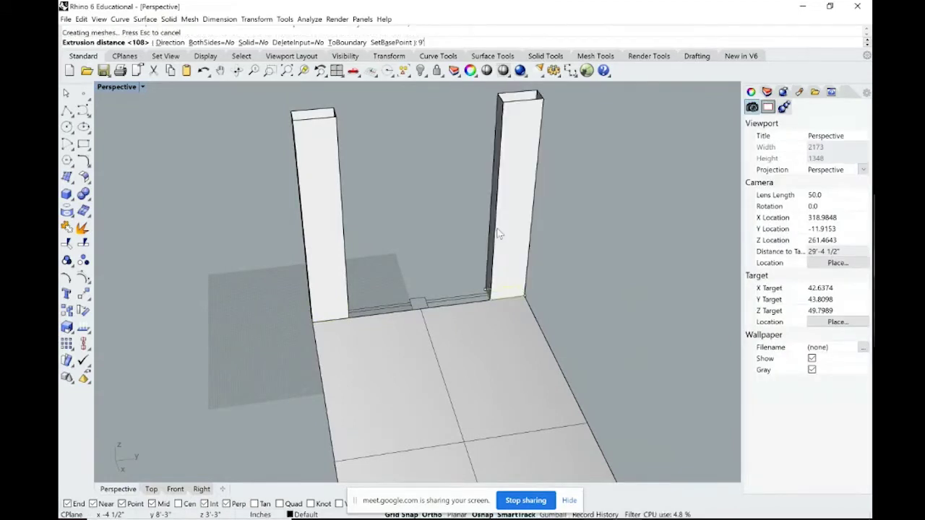
{"action": "left_click", "coordinate": [333, 230], "text": "shift"}
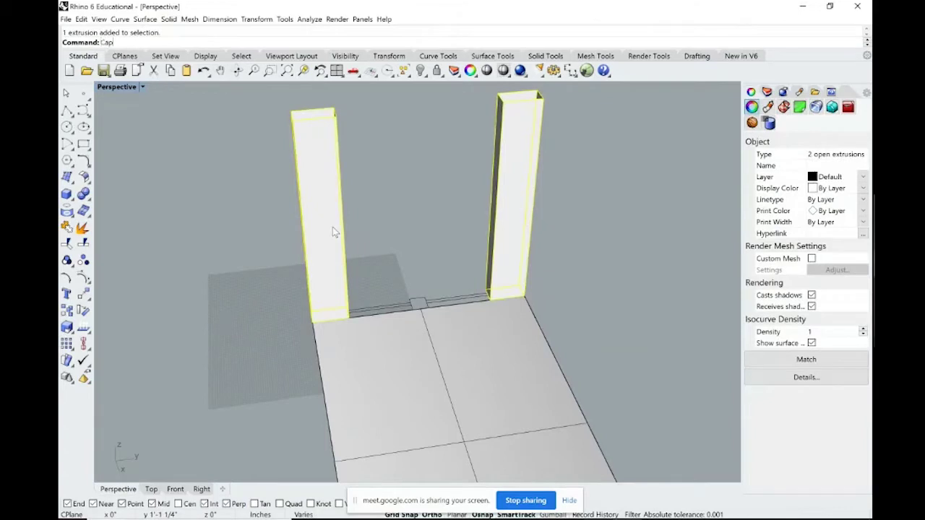
{"action": "type", "text": "Cap"}
{"action": "key", "text": "Return"}
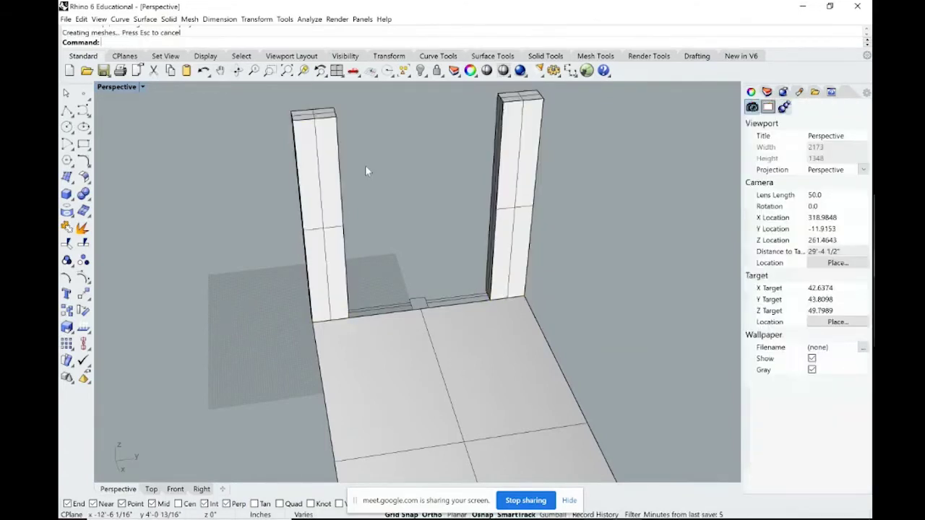
Extrude both thin strip outlines between the corner columns 8' upward with ExtrudeCrv
{"action": "right_click_drag", "start_coordinate": [367, 168], "coordinate": [355, 141]}
{"action": "scroll", "coordinate": [353, 136], "scroll_direction": "up", "scroll_amount": 5}
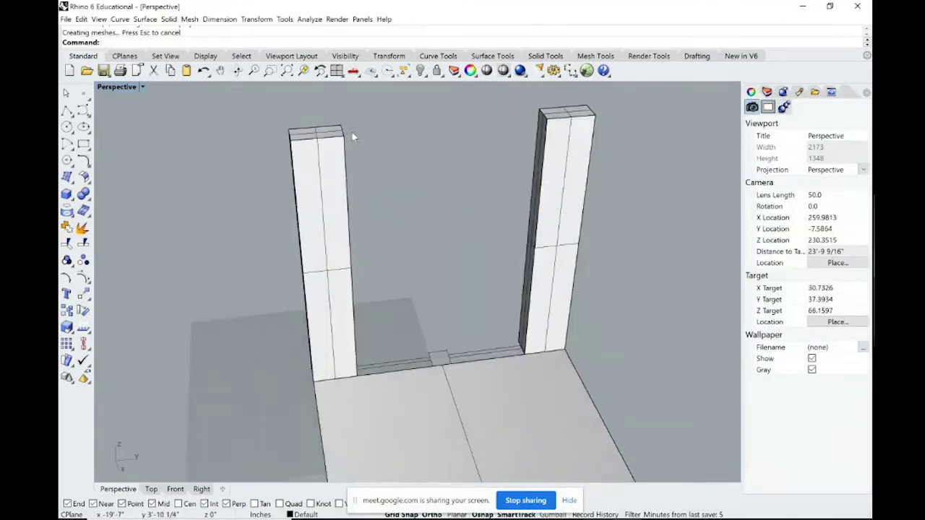
{"action": "right_click_drag", "start_coordinate": [377, 171], "coordinate": [360, 184], "text": "shift"}
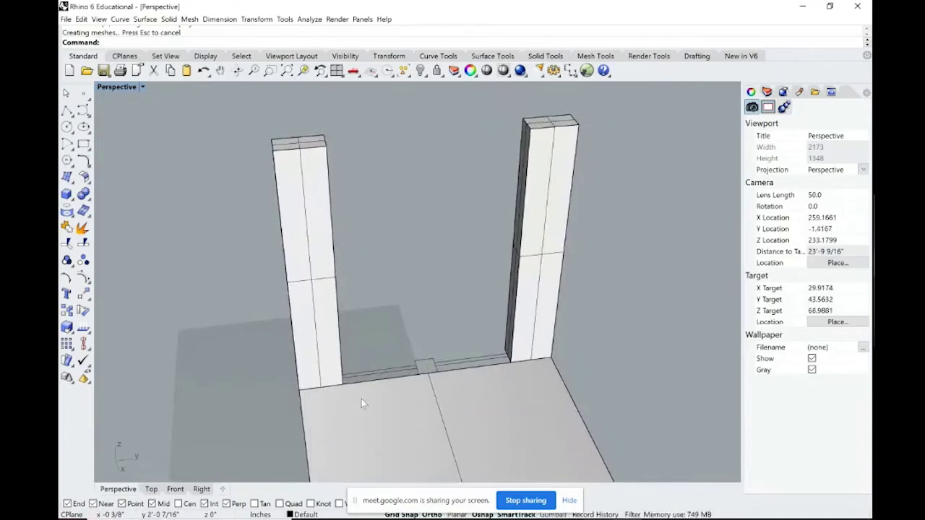
{"action": "left_click", "coordinate": [416, 369]}
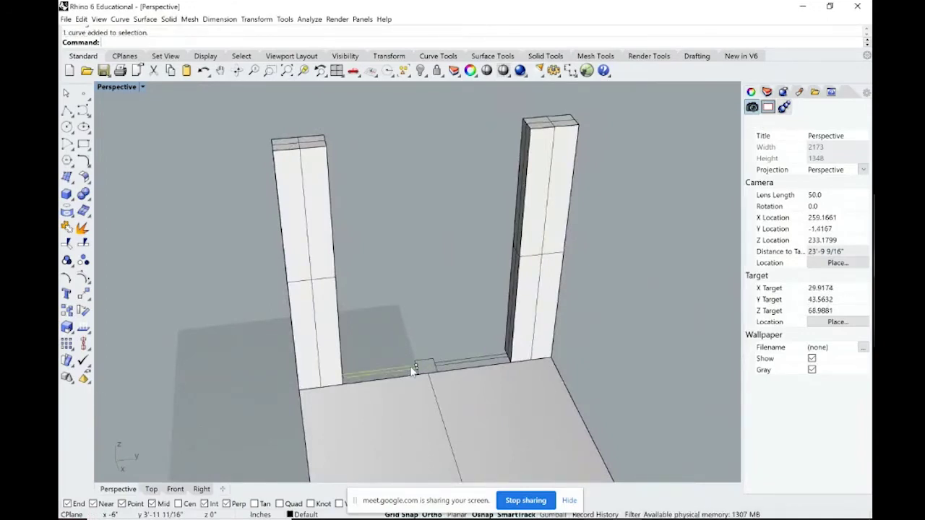
{"action": "left_click", "coordinate": [449, 366], "text": "shift"}
{"action": "key", "text": "Up"}
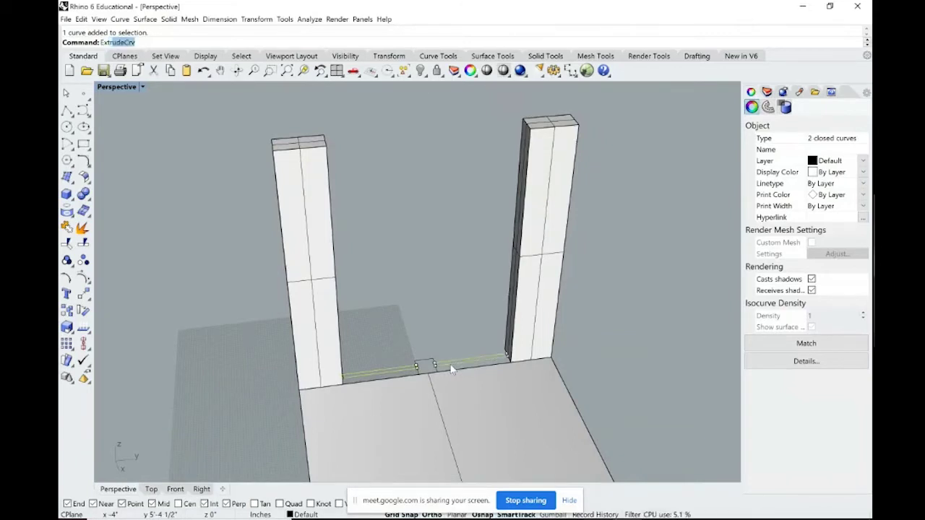
{"action": "key", "text": "Return"}
{"action": "type", "text": "8"}
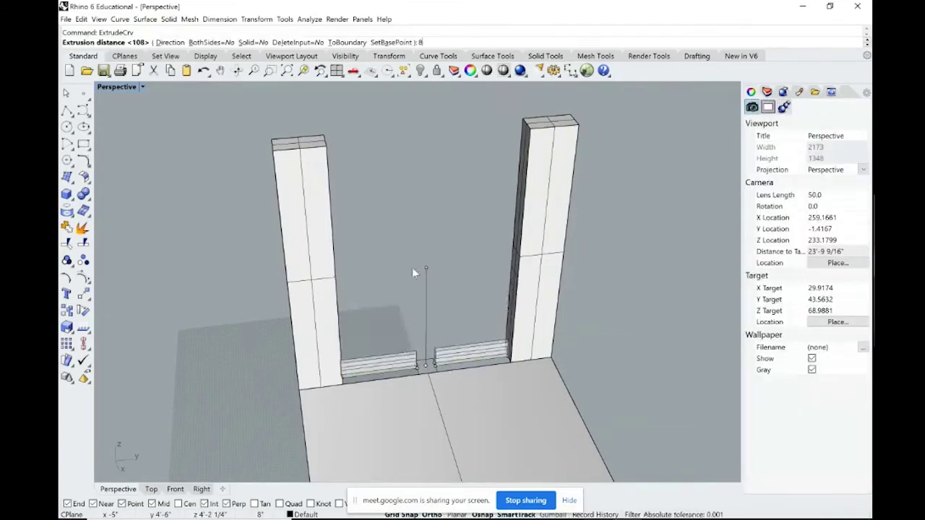
{"action": "key", "text": "Return"}
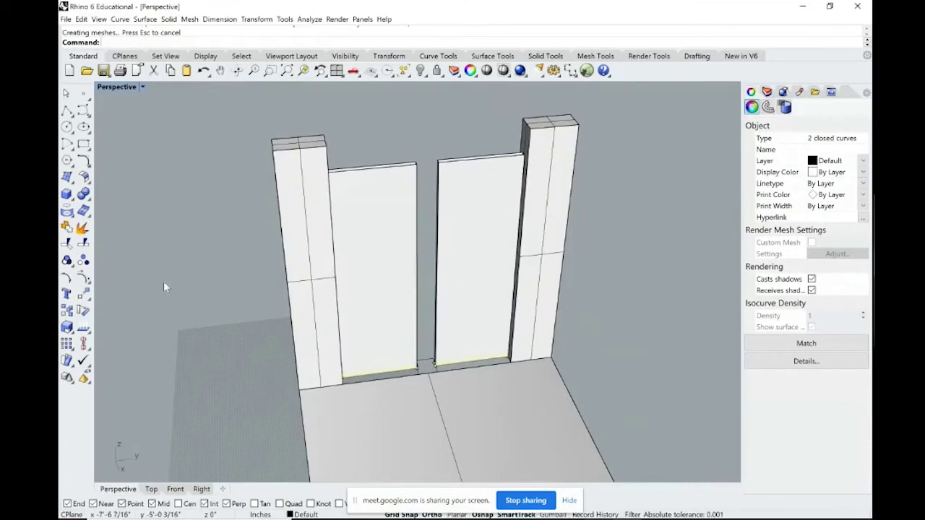
{"action": "left_click", "coordinate": [250, 282]}
Extrude the middle rectangle between the two thin panels upward to the panels' top edge, 8' high
{"action": "right_click_drag", "start_coordinate": [252, 281], "coordinate": [277, 299]}
{"action": "scroll", "coordinate": [441, 303], "scroll_direction": "up", "scroll_amount": 4}
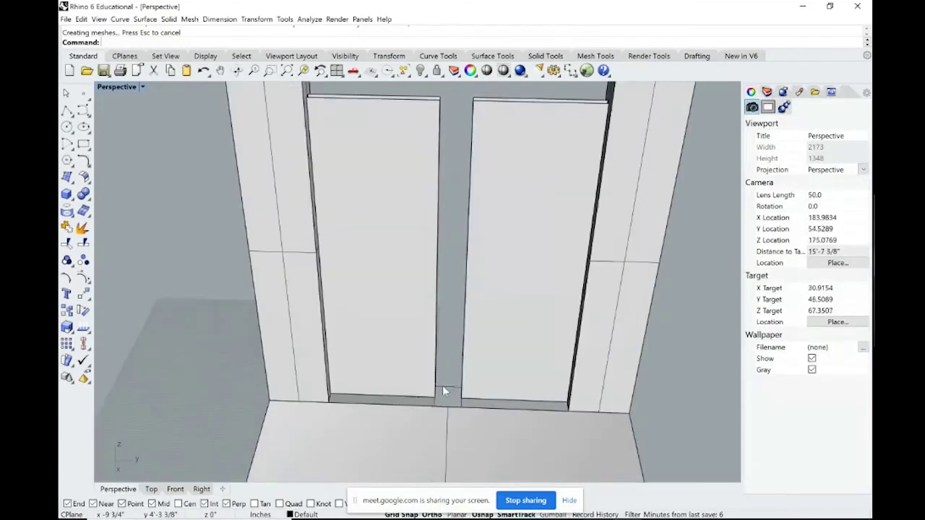
{"action": "left_click", "coordinate": [443, 391]}
{"action": "key", "text": "Return"}
{"action": "scroll", "coordinate": [449, 268], "scroll_direction": "down", "scroll_amount": 1}
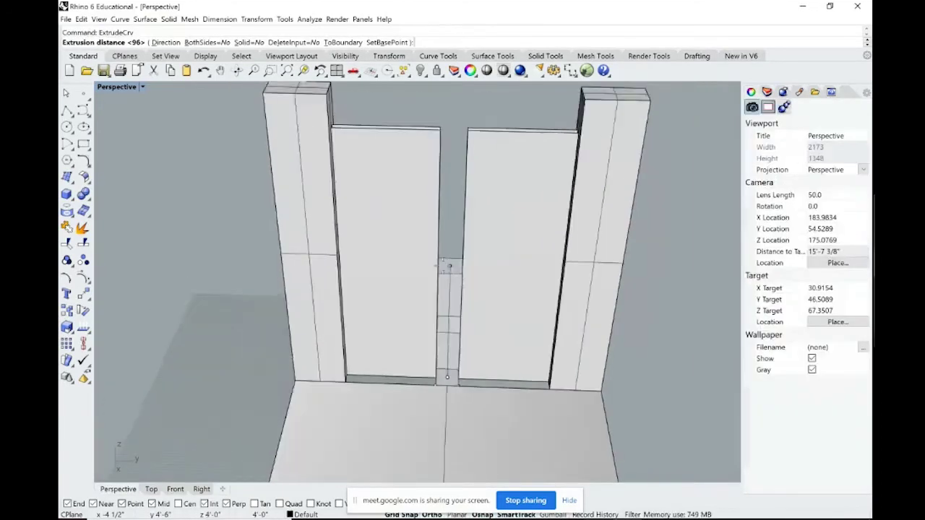
{"action": "scroll", "coordinate": [448, 267], "scroll_direction": "down", "scroll_amount": 2}
{"action": "left_click", "coordinate": [445, 167]}
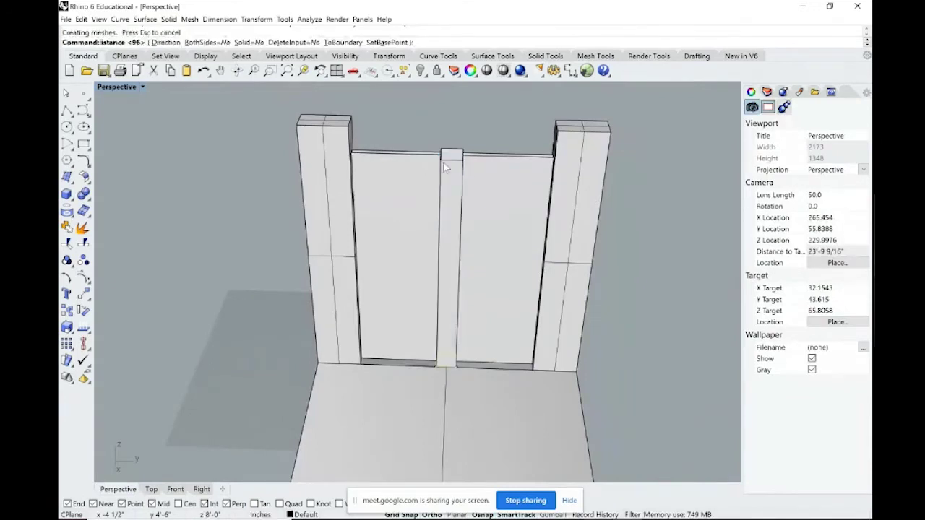
Draw a rectangle bridging the two corner columns at their tops, from one column's inner front corner to the other's inner back corner
{"action": "left_click", "coordinate": [445, 168]}
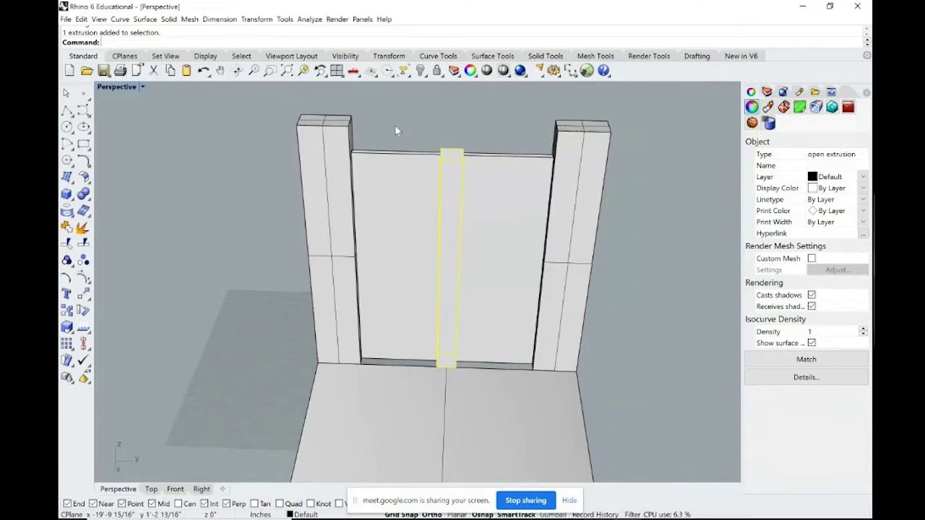
{"action": "left_click", "coordinate": [83, 144]}
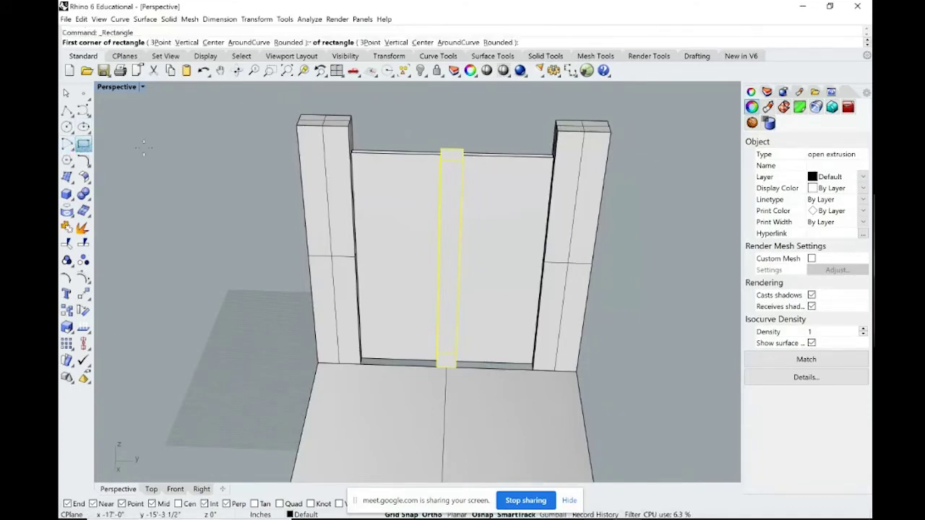
{"action": "left_click", "coordinate": [350, 126]}
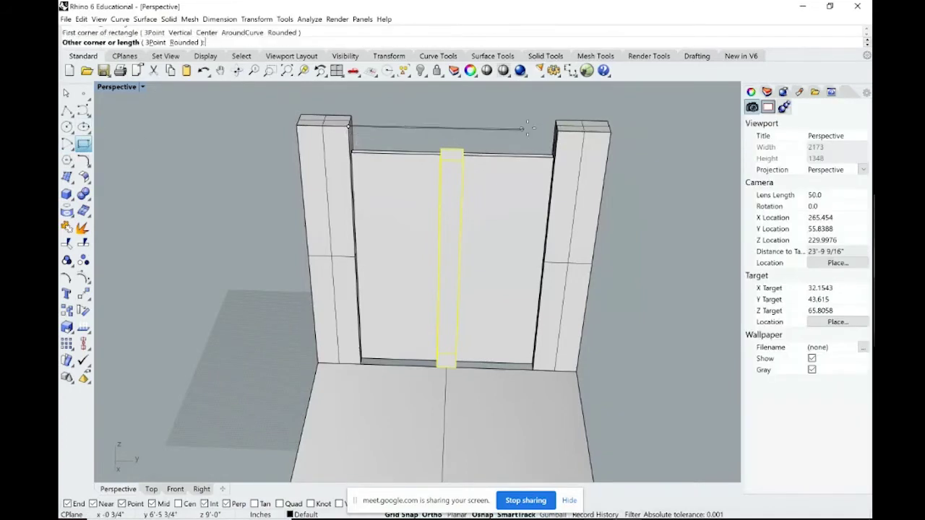
{"action": "left_click", "coordinate": [548, 120]}
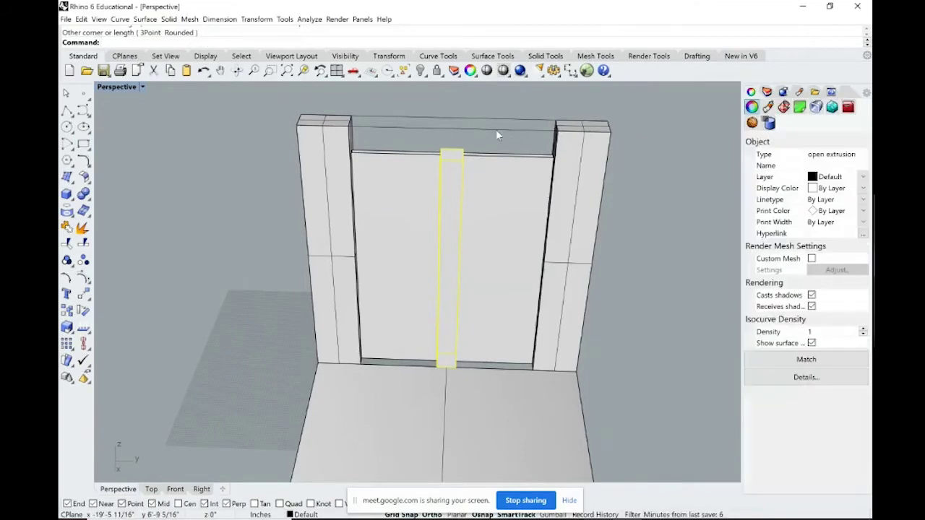
Extrude the bridging rectangle downward with ExtrudeCrv to the top of the middle post to form the header
{"action": "right_click_drag", "start_coordinate": [309, 137], "coordinate": [349, 135]}
{"action": "left_click", "coordinate": [350, 139]}
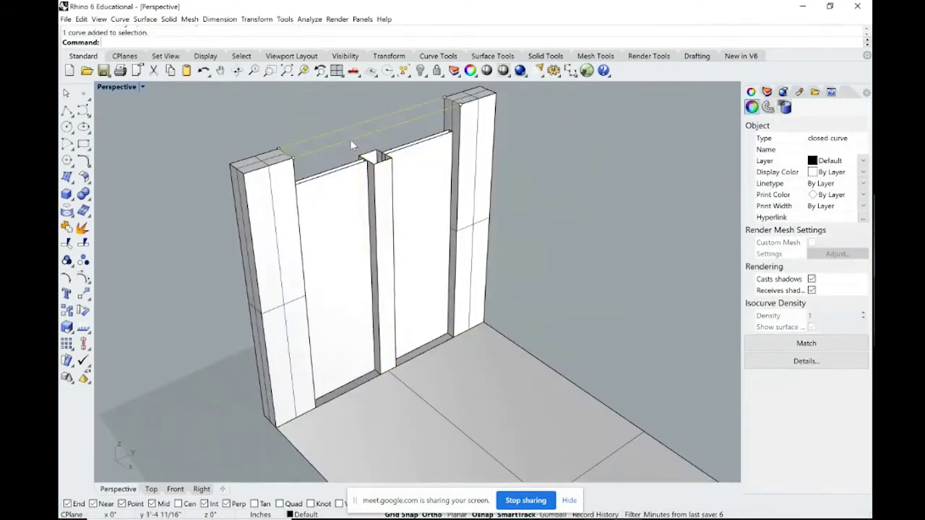
{"action": "right_click", "coordinate": [350, 139]}
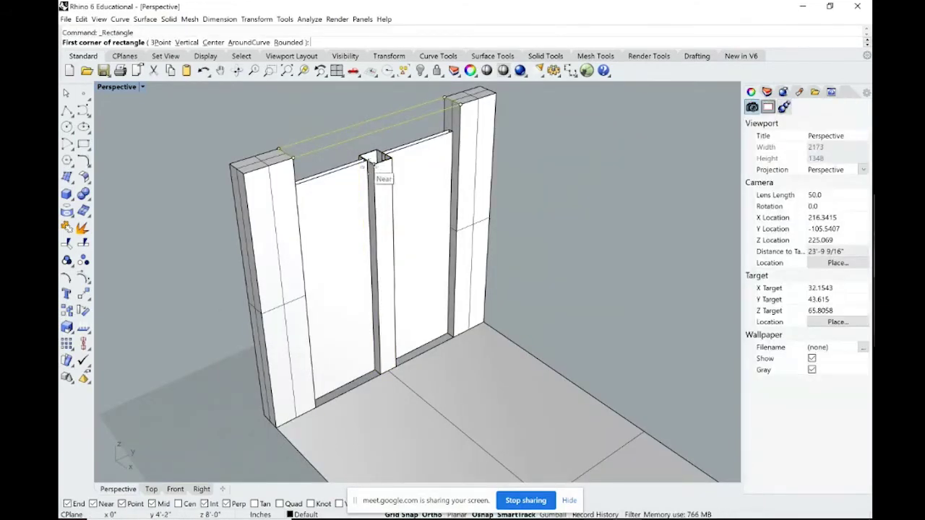
{"action": "key", "text": "Escape"}
{"action": "type", "text": "ExtrudeCrv"}
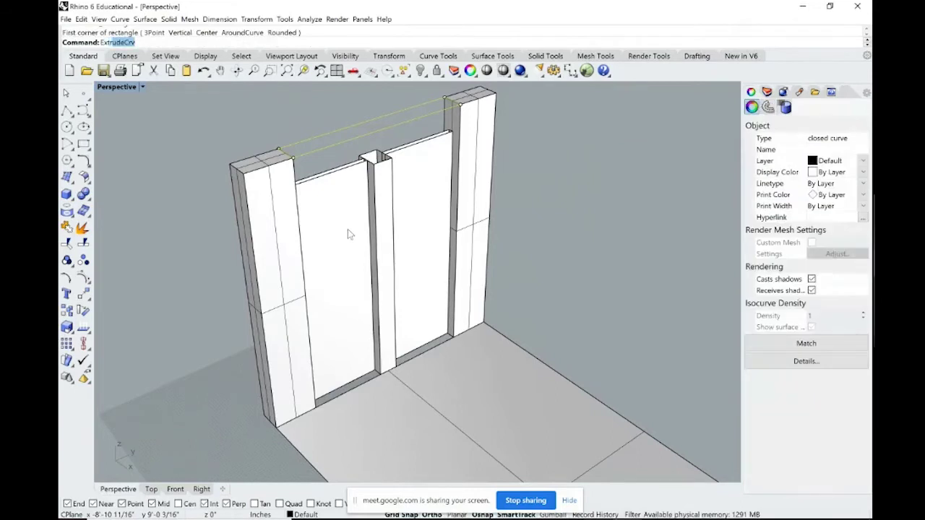
{"action": "key", "text": "Return"}
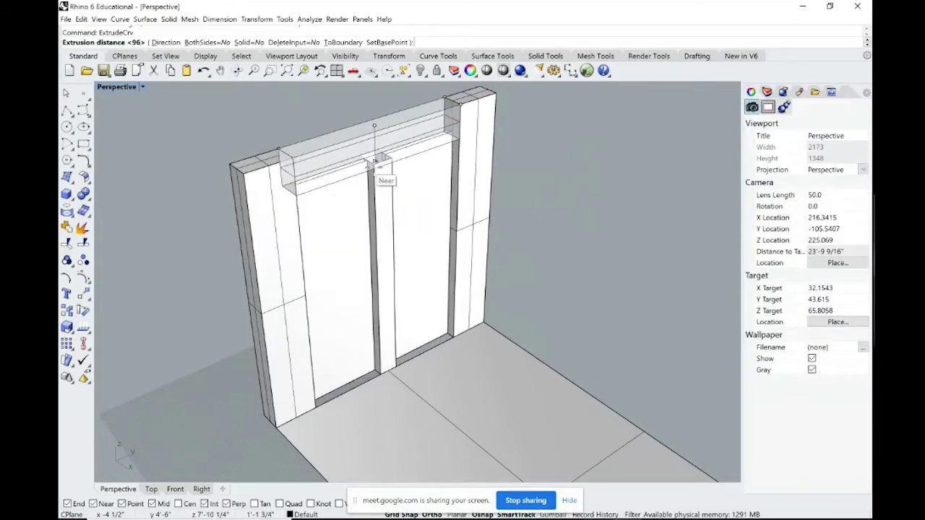
{"action": "left_click", "coordinate": [375, 158]}
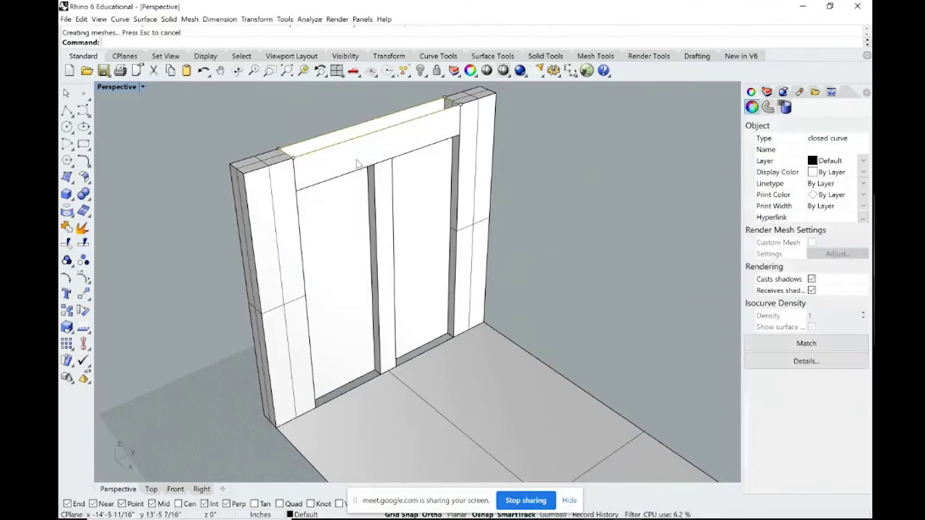
Cap the open ends of the header and the middle post to make both solid
{"action": "left_click", "coordinate": [356, 165]}
{"action": "left_click", "coordinate": [382, 176]}
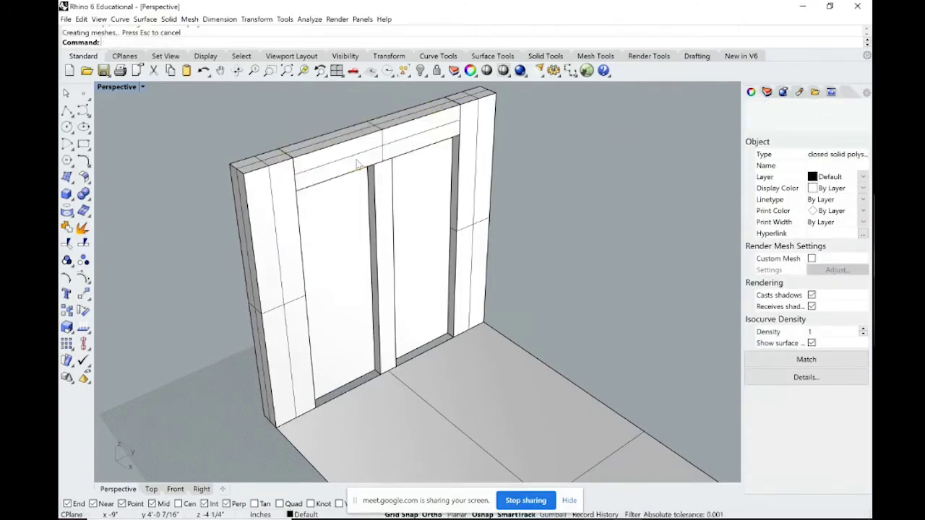
{"action": "left_click", "coordinate": [586, 237]}
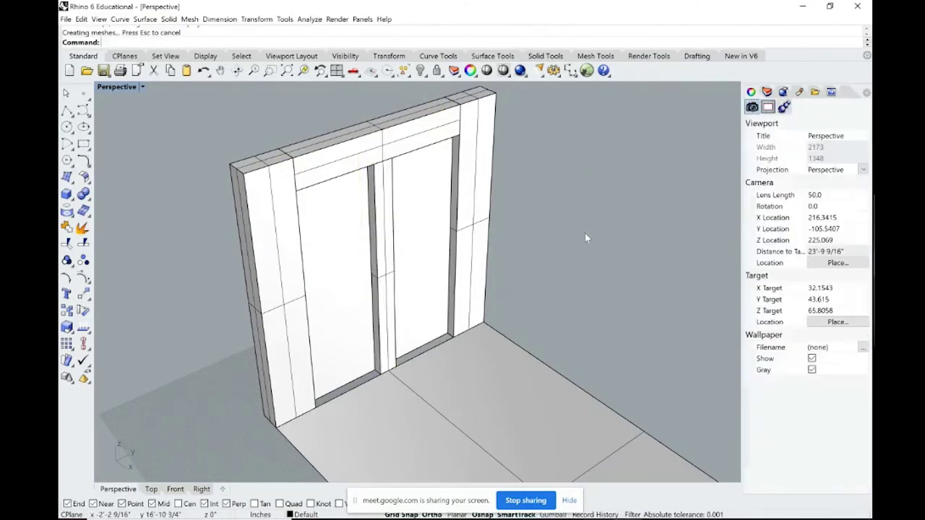
Examine the finished wall from the front and the side, checking the panel recesses and column bases at floor level
{"action": "right_click_drag", "start_coordinate": [593, 226], "coordinate": [449, 261]}
{"action": "scroll", "coordinate": [463, 263], "scroll_direction": "up", "scroll_amount": 6}
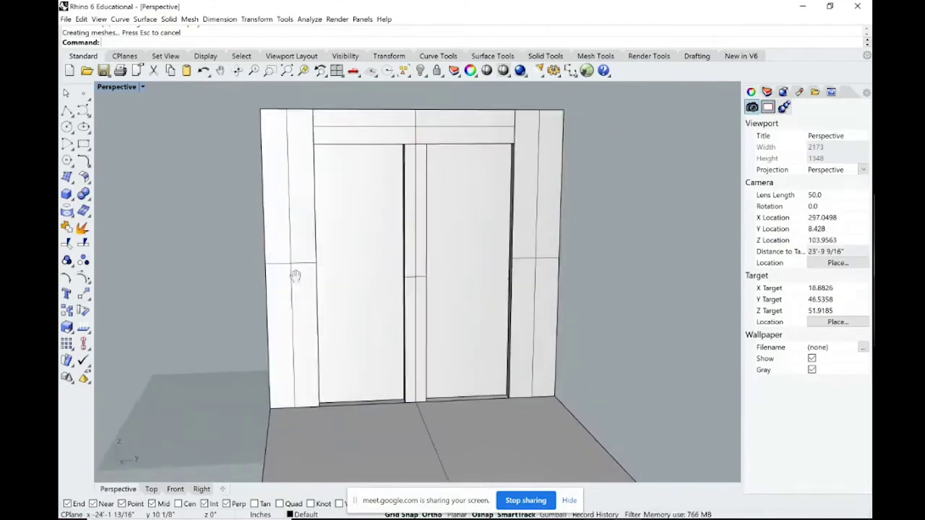
{"action": "right_click_drag", "start_coordinate": [354, 298], "coordinate": [485, 393]}
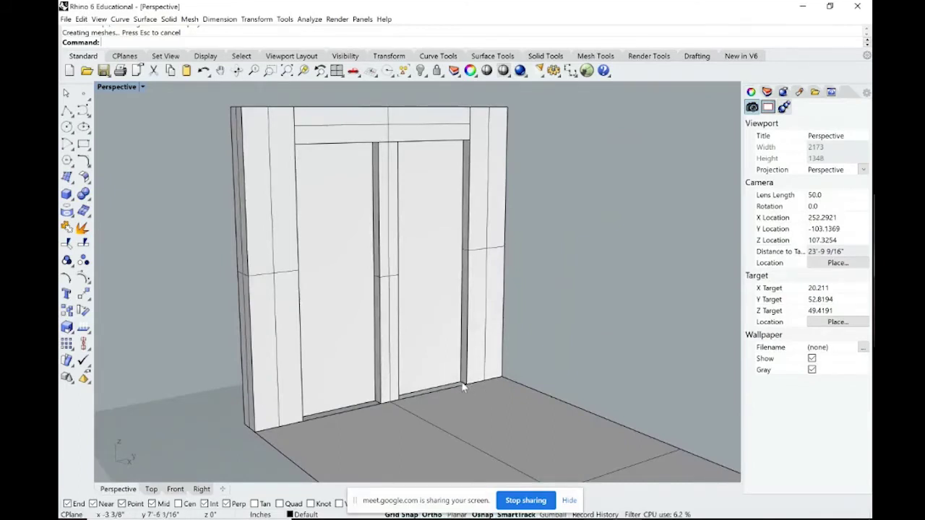
{"action": "left_click", "coordinate": [418, 370]}
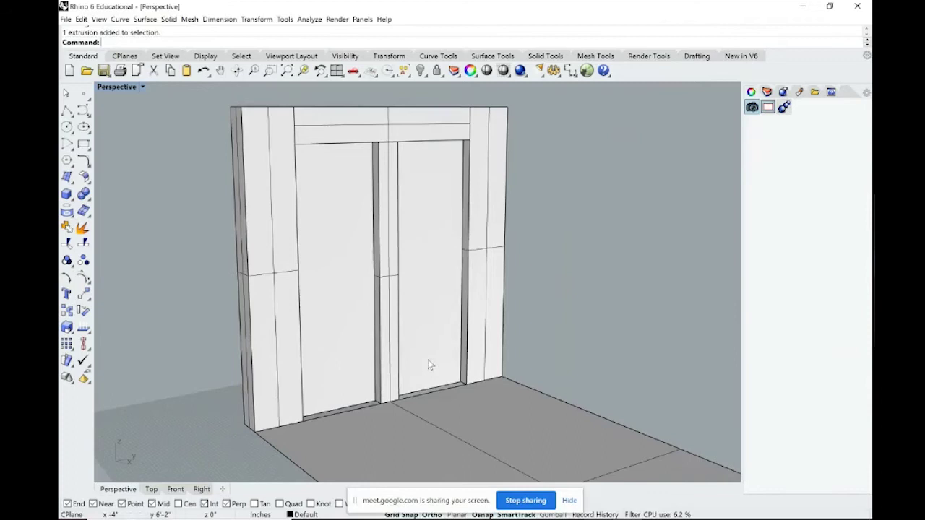
{"action": "scroll", "coordinate": [451, 359], "scroll_direction": "up", "scroll_amount": 4}
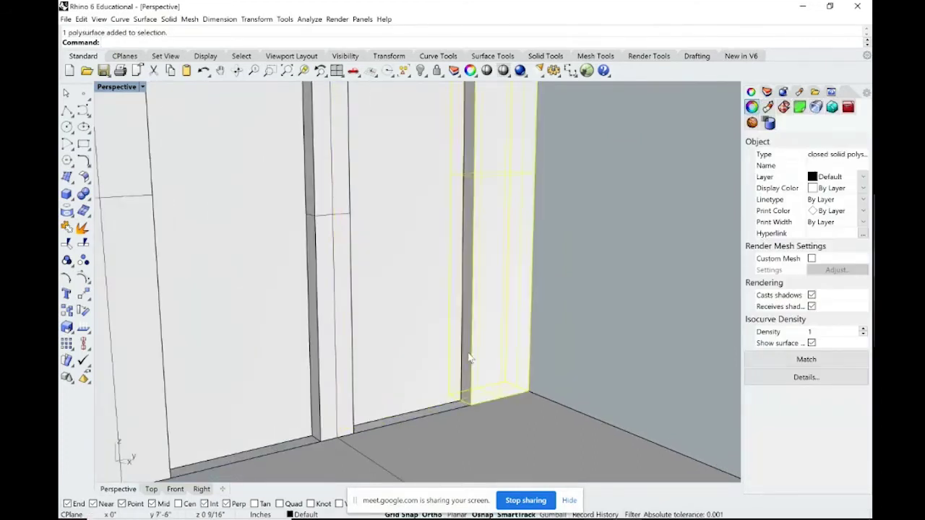
{"action": "scroll", "coordinate": [468, 357], "scroll_direction": "down", "scroll_amount": 6}
{"action": "left_click", "coordinate": [539, 333]}
{"action": "right_click_drag", "start_coordinate": [540, 333], "coordinate": [445, 352]}
{"action": "right_click_drag", "start_coordinate": [445, 351], "coordinate": [371, 332], "text": "shift"}
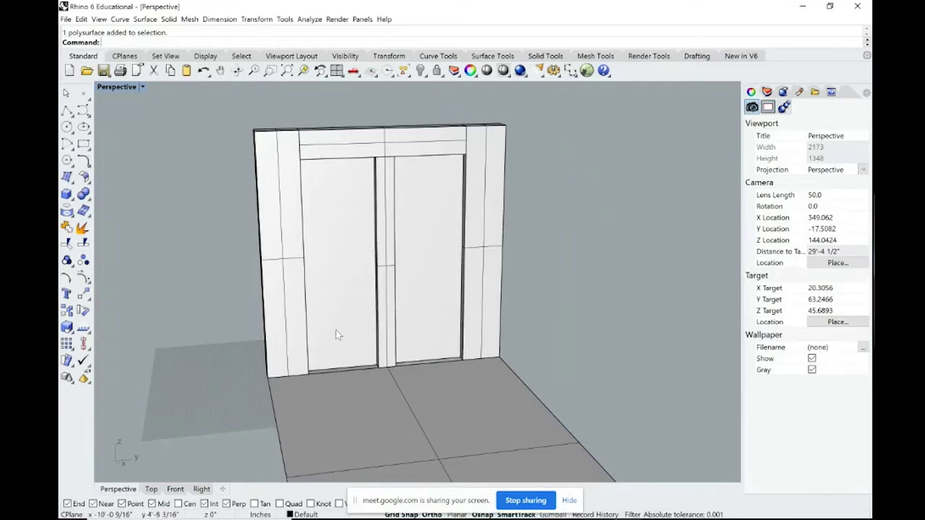
{"action": "right_click_drag", "start_coordinate": [329, 338], "coordinate": [203, 240]}
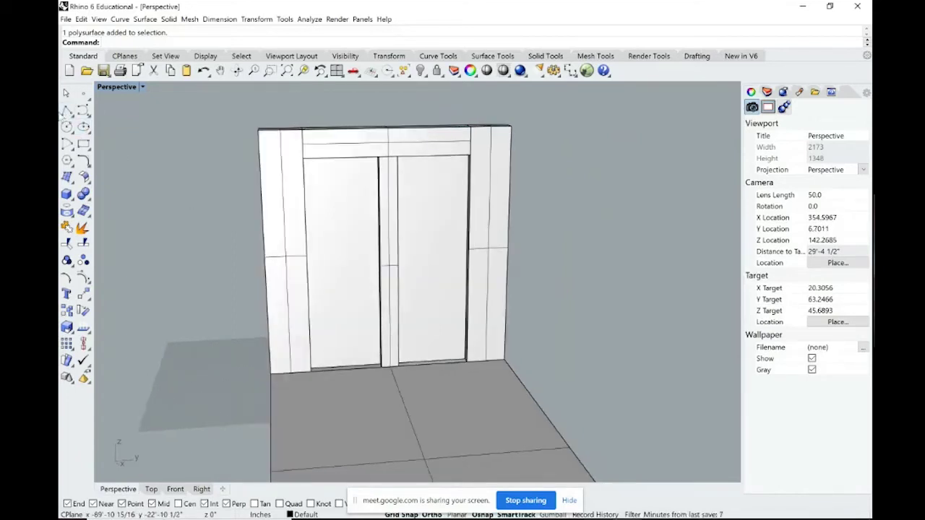
{"action": "left_click", "coordinate": [66, 111]}
{"action": "scroll", "coordinate": [259, 379], "scroll_direction": "up", "scroll_amount": 3}
{"action": "right_click_drag", "start_coordinate": [259, 379], "coordinate": [363, 351]}
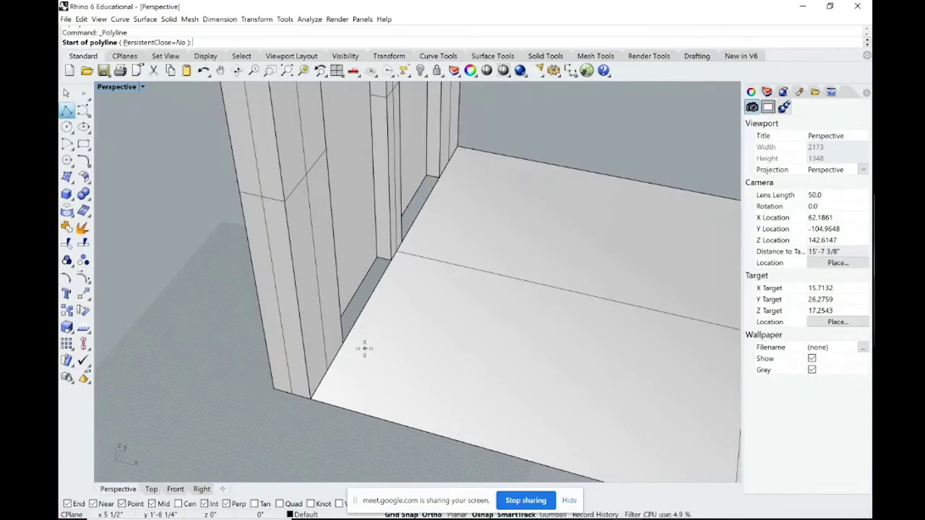
{"action": "scroll", "coordinate": [309, 396], "scroll_direction": "up", "scroll_amount": 4}
{"action": "left_click", "coordinate": [309, 397]}
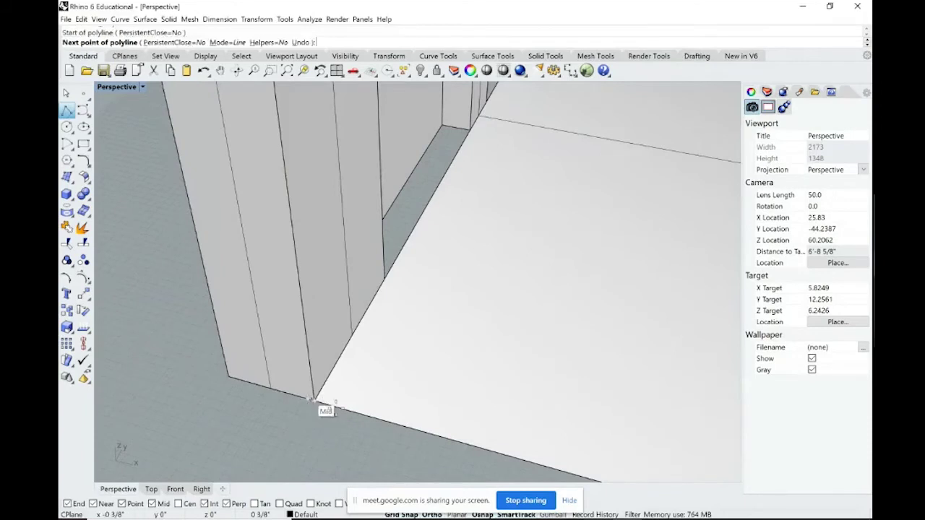
{"action": "type", "text": ".5"}
{"action": "key", "text": "Return"}
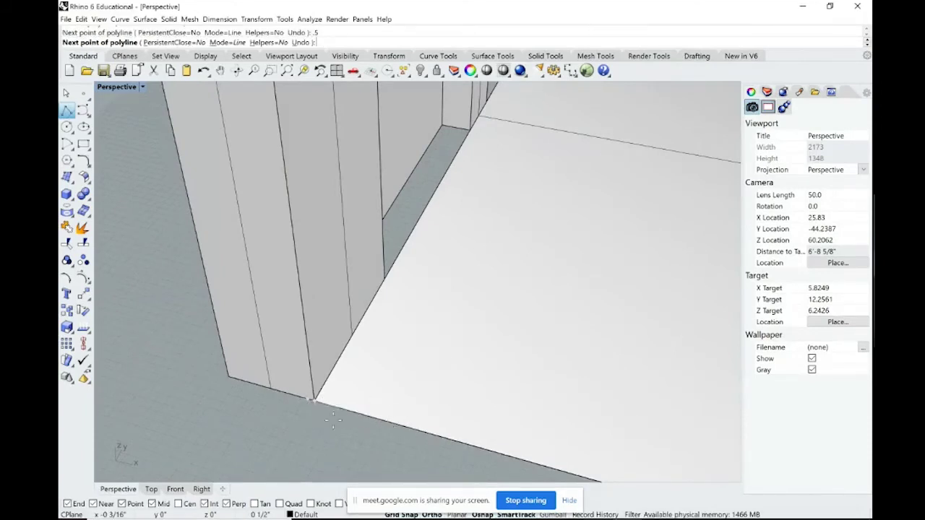
{"action": "scroll", "coordinate": [333, 420], "scroll_direction": "up", "scroll_amount": 5}
{"action": "key", "text": "Return"}
Start a polyline at the origin column's outer floor corner with a 0.5" segment along the surface's long edge
{"action": "key", "text": "Return"}
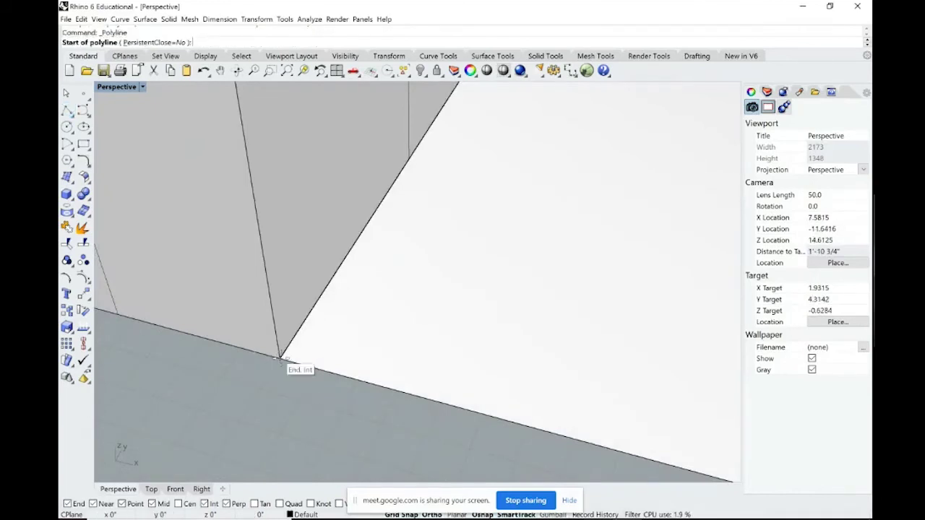
{"action": "left_click", "coordinate": [280, 357]}
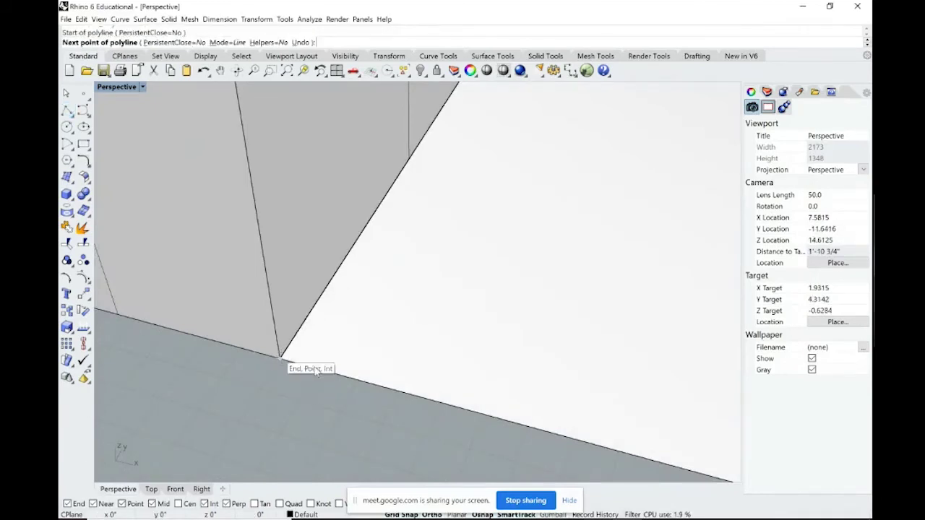
{"action": "type", "text": ".5"}
{"action": "key", "text": "Return"}
{"action": "left_click", "coordinate": [355, 357]}
Continue the polyline with an 18" segment parallel to the column's base, reaching the column's inner edge at the recess
{"action": "scroll", "coordinate": [365, 306], "scroll_direction": "down", "scroll_amount": 3}
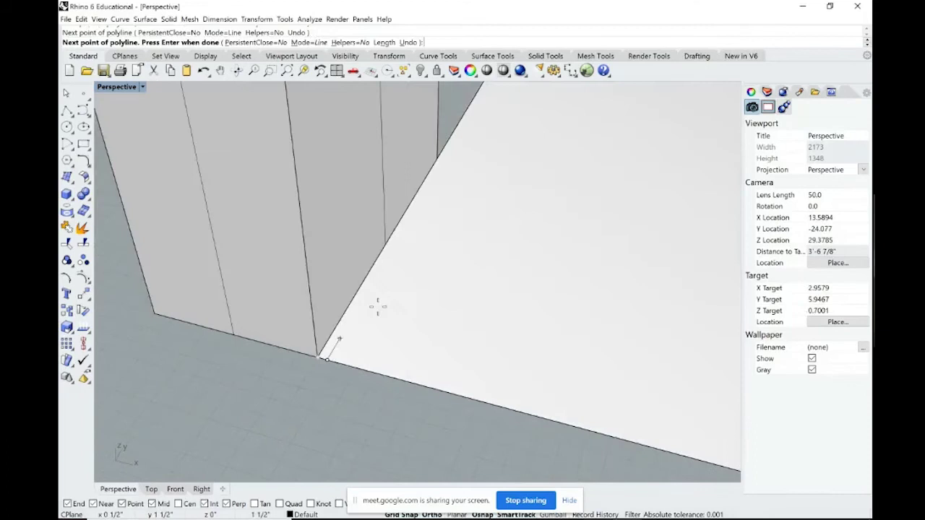
{"action": "scroll", "coordinate": [419, 262], "scroll_direction": "down", "scroll_amount": 3}
{"action": "right_click_drag", "start_coordinate": [473, 259], "coordinate": [310, 287], "text": "shift"}
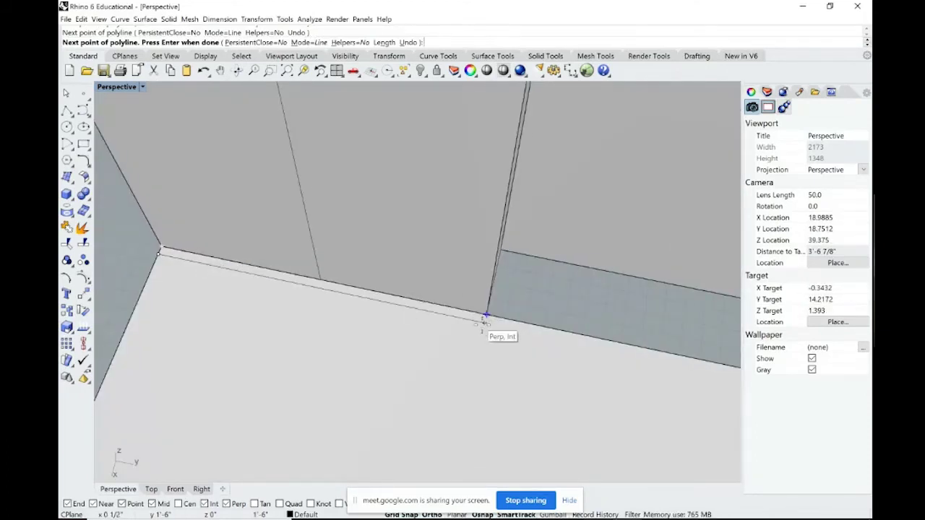
{"action": "type", "text": "18"}
{"action": "key", "text": "Return"}
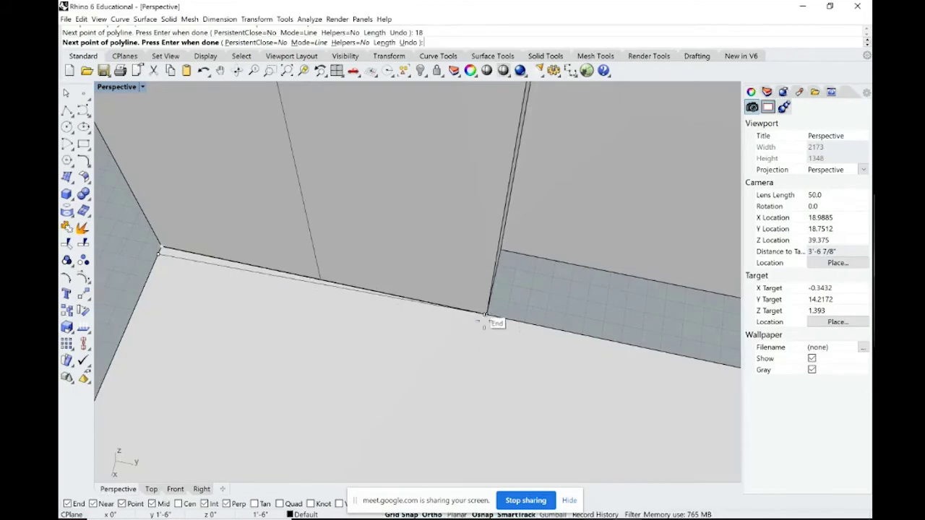
{"action": "left_click", "coordinate": [485, 317]}
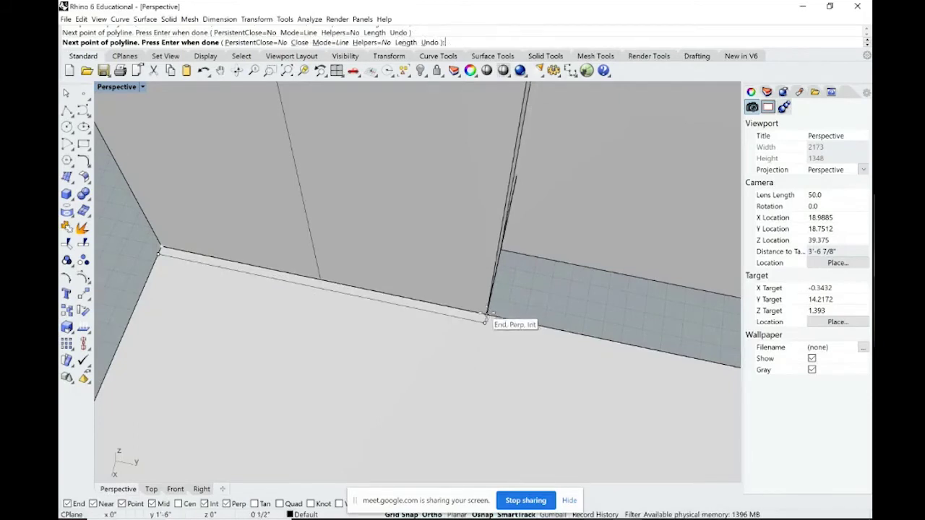
Close the thin 18" by 0.5" trim outline at its starting corner on the origin column's base
{"action": "left_click", "coordinate": [161, 247]}
{"action": "left_click", "coordinate": [176, 261]}
{"action": "key", "text": "Return"}
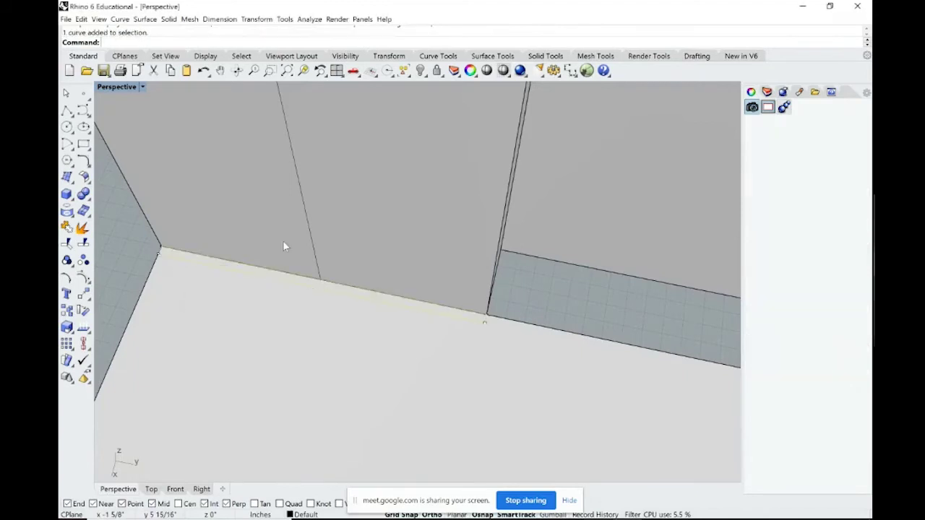
Extrude the closed trim outline 5" upward and cap it into a solid baseboard
{"action": "right_click_drag", "start_coordinate": [284, 246], "coordinate": [348, 304]}
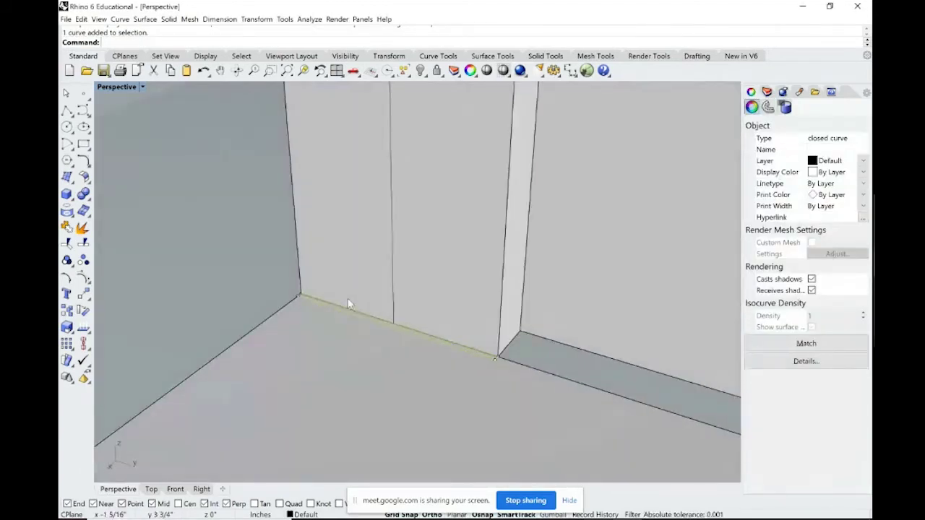
{"action": "key", "text": "Return"}
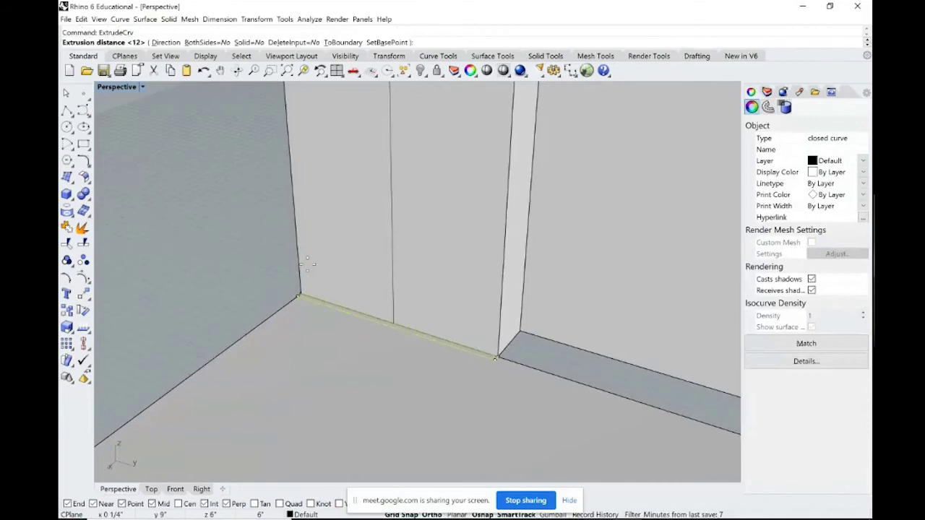
{"action": "left_click", "coordinate": [322, 264]}
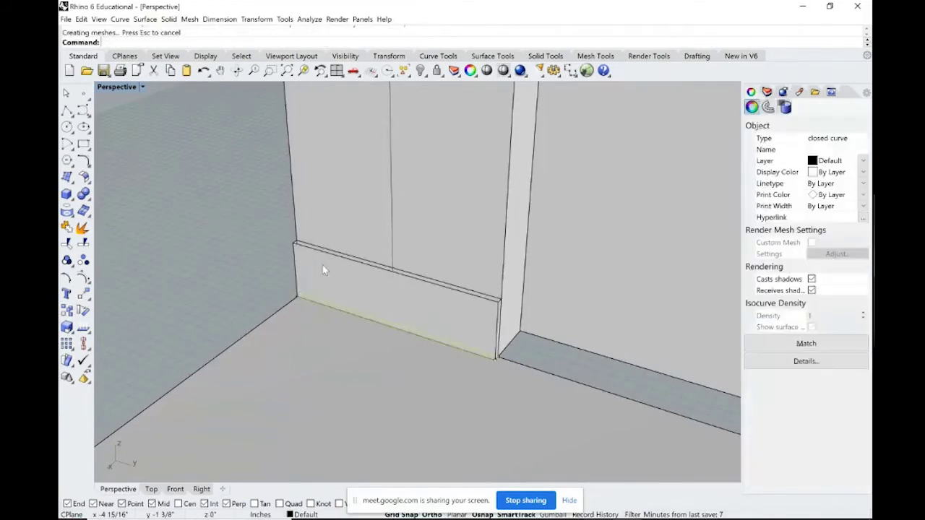
{"action": "type", "text": "Cap"}
{"action": "key", "text": "Return"}
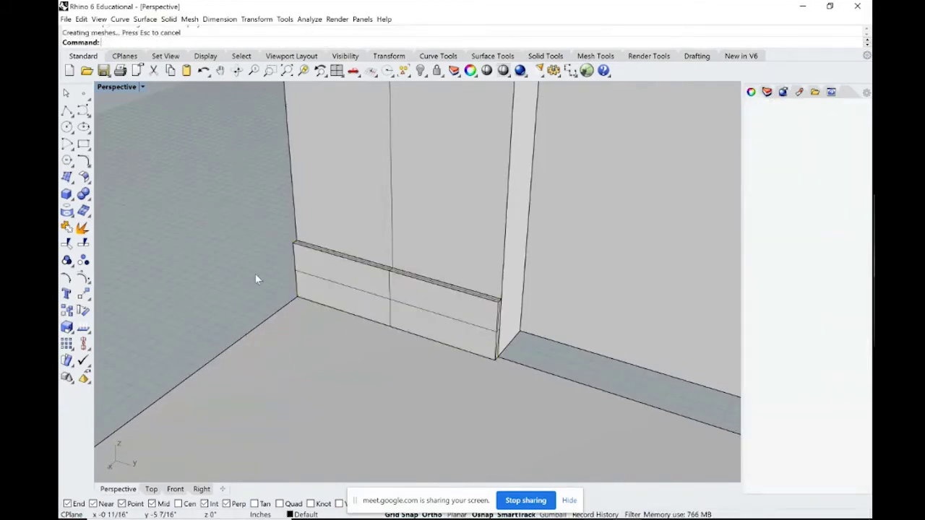
Copy the baseboard from its inner floor corner to the far column's outer floor corner
{"action": "scroll", "coordinate": [257, 266], "scroll_direction": "down", "scroll_amount": 3}
{"action": "right_click_drag", "start_coordinate": [258, 266], "coordinate": [302, 273]}
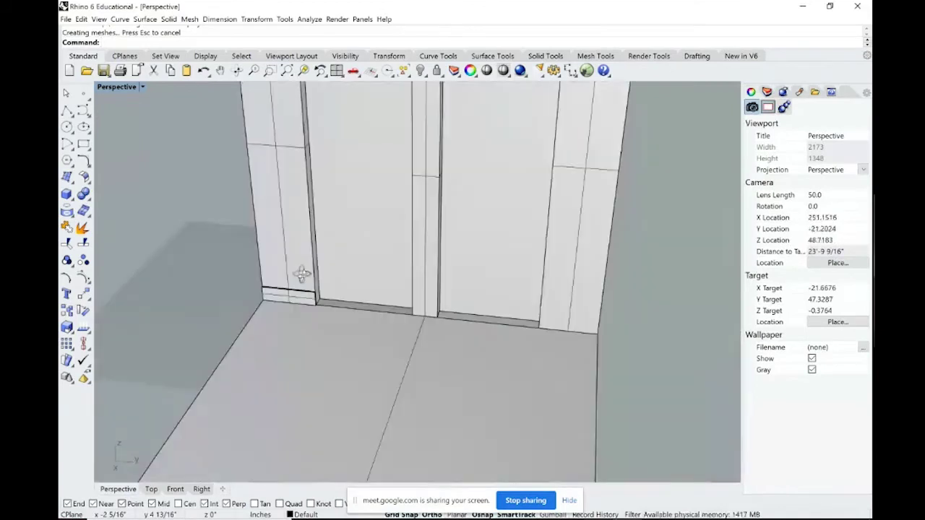
{"action": "left_click", "coordinate": [305, 296]}
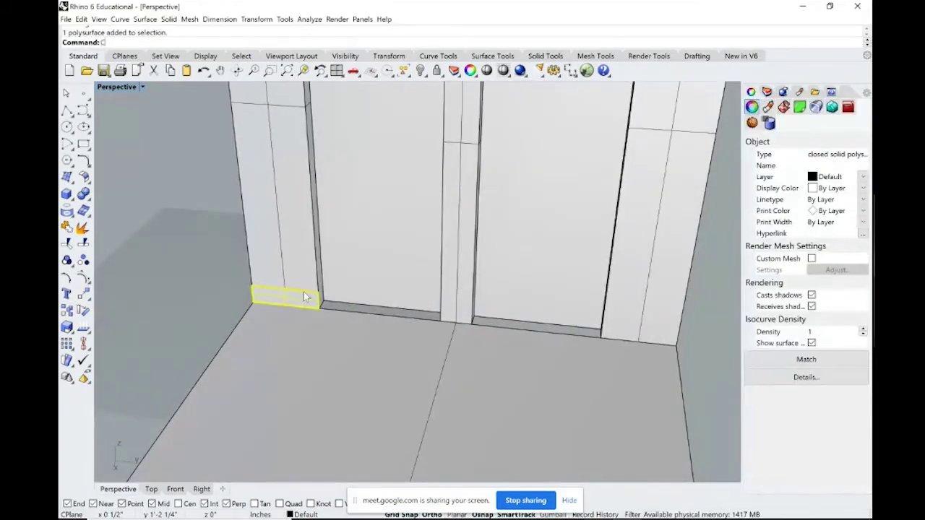
{"action": "type", "text": "copy"}
{"action": "key", "text": "Return"}
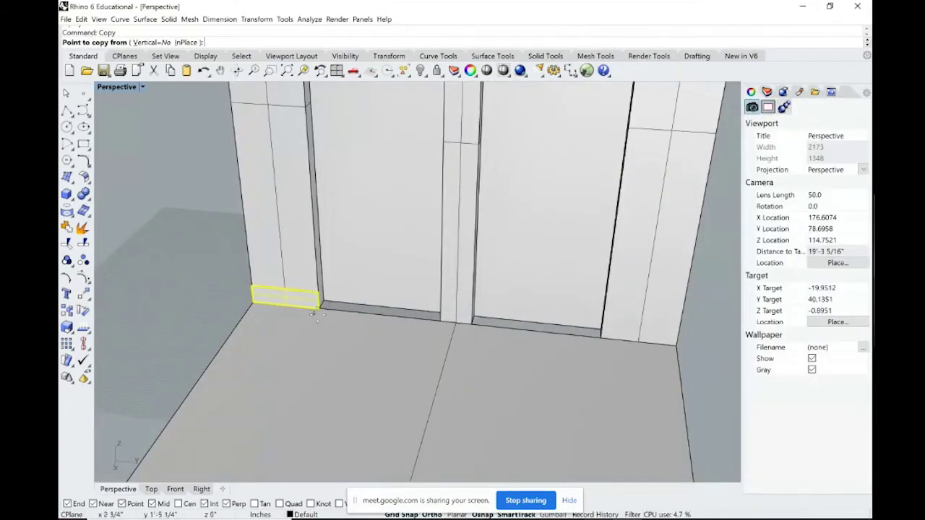
{"action": "scroll", "coordinate": [326, 320], "scroll_direction": "up", "scroll_amount": 8}
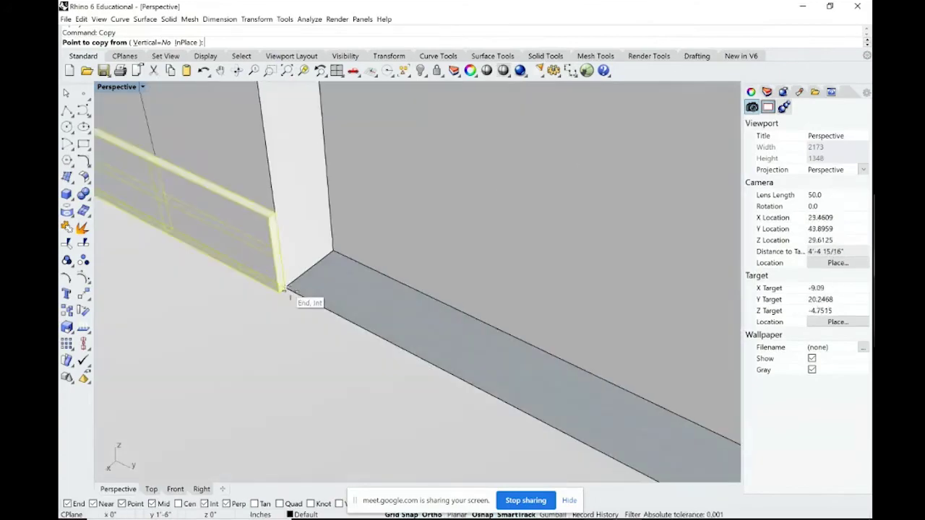
{"action": "left_click", "coordinate": [282, 291]}
{"action": "scroll", "coordinate": [304, 304], "scroll_direction": "down", "scroll_amount": 5}
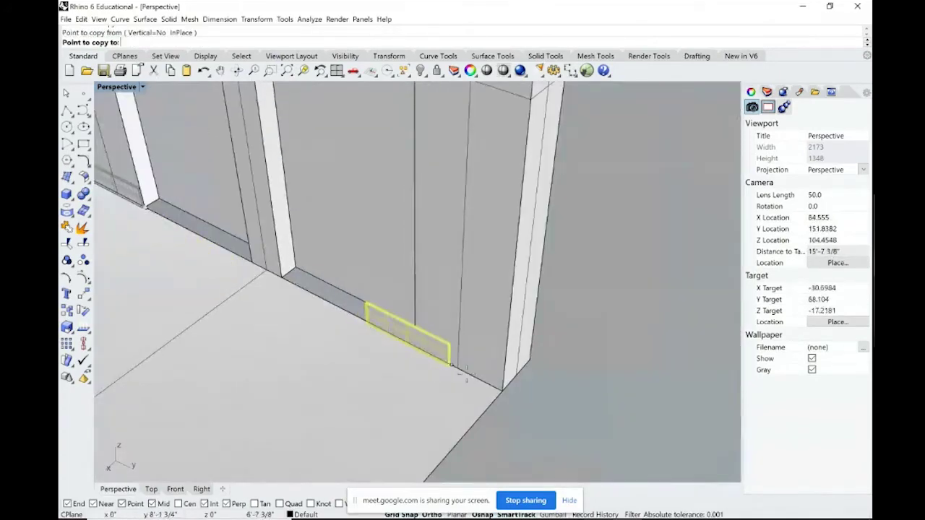
{"action": "scroll", "coordinate": [499, 391], "scroll_direction": "up", "scroll_amount": 1}
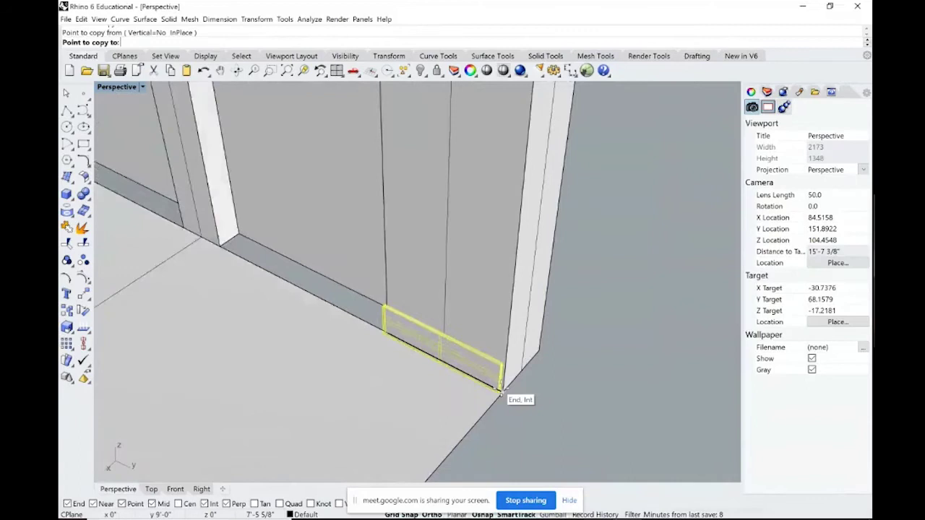
{"action": "scroll", "coordinate": [498, 391], "scroll_direction": "up", "scroll_amount": 5}
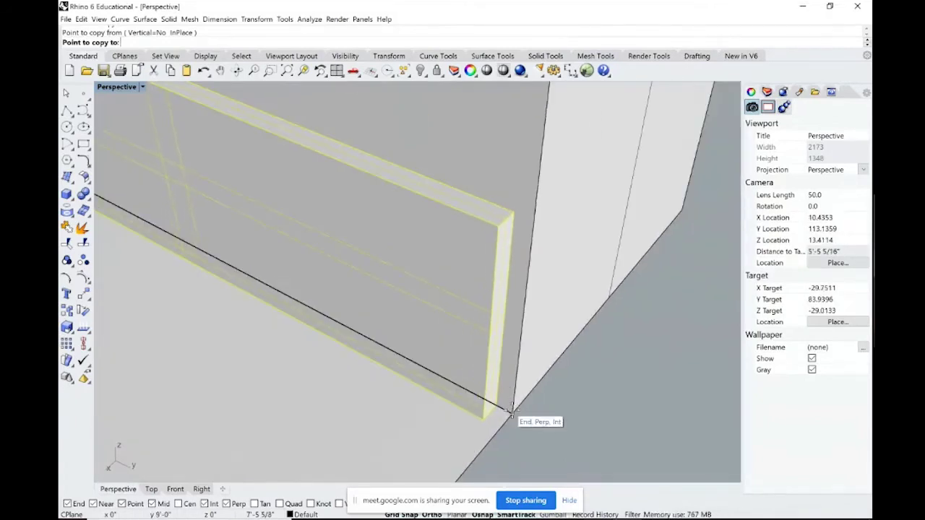
{"action": "left_click", "coordinate": [512, 413]}
{"action": "key", "text": "Return"}
Move the copied baseboard from its outer back floor corner to the far column's outer corner so their edges align
{"action": "left_click", "coordinate": [483, 409]}
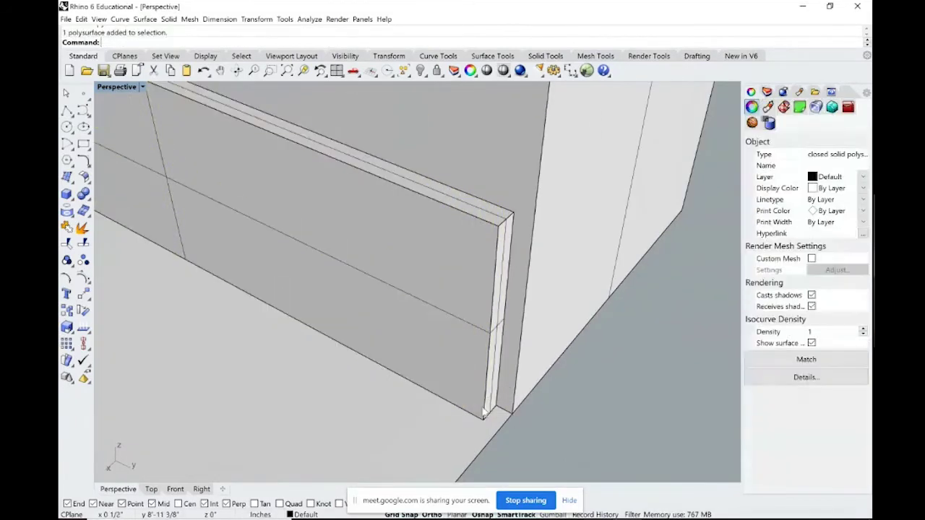
{"action": "type", "text": "m"}
{"action": "key", "text": "Return"}
{"action": "left_click", "coordinate": [496, 407]}
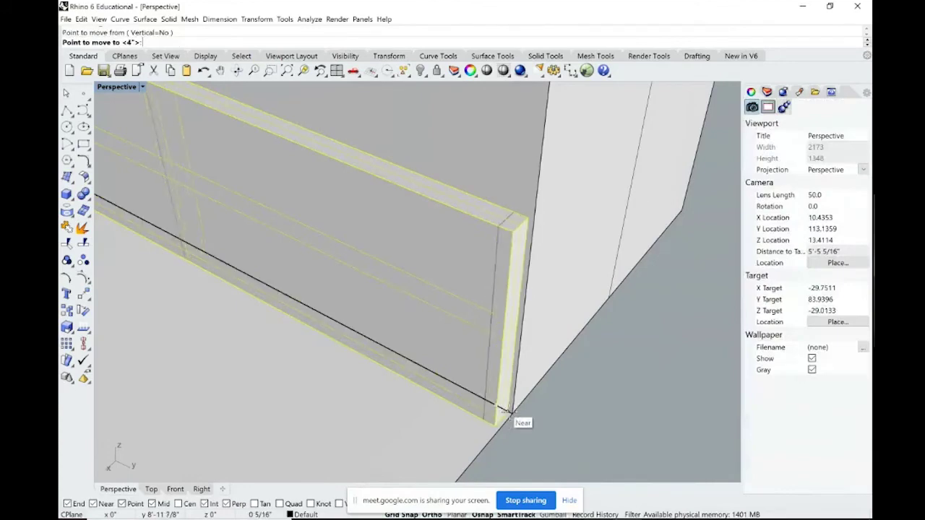
{"action": "left_click", "coordinate": [509, 410]}
{"action": "scroll", "coordinate": [434, 347], "scroll_direction": "down", "scroll_amount": 8}
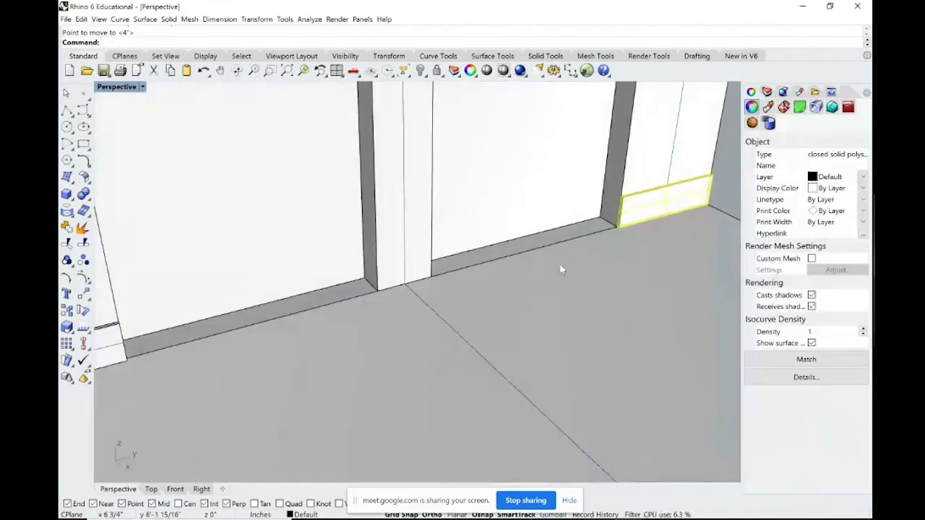
{"action": "scroll", "coordinate": [621, 215], "scroll_direction": "up", "scroll_amount": 10}
{"action": "key", "text": "Escape"}
Start a polyline on top of the origin column's baseboard, at the corner next to the recess
{"action": "scroll", "coordinate": [516, 279], "scroll_direction": "down", "scroll_amount": 12}
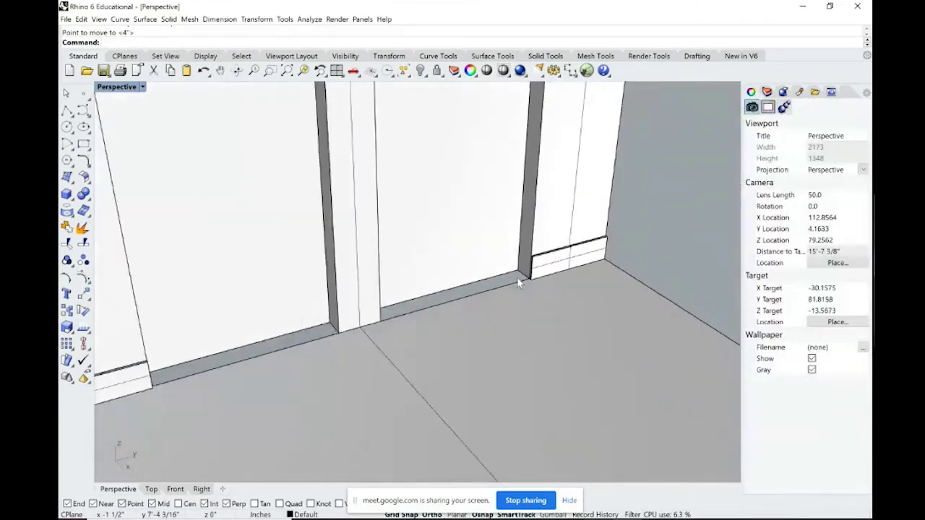
{"action": "scroll", "coordinate": [517, 278], "scroll_direction": "down", "scroll_amount": 4}
{"action": "right_click_drag", "start_coordinate": [517, 278], "coordinate": [423, 322]}
{"action": "right_click_drag", "start_coordinate": [514, 330], "coordinate": [530, 350], "text": "shift"}
{"action": "scroll", "coordinate": [274, 310], "scroll_direction": "up", "scroll_amount": 2}
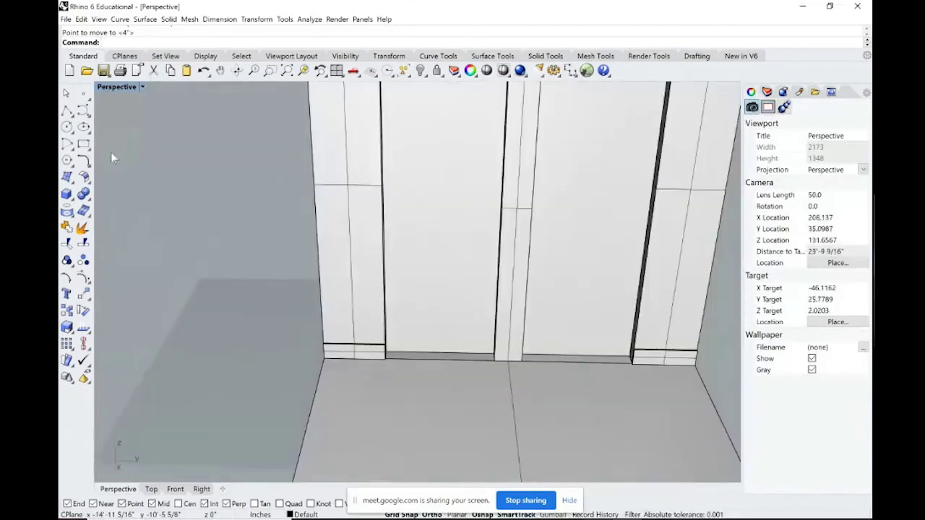
{"action": "left_click", "coordinate": [66, 110]}
{"action": "scroll", "coordinate": [383, 352], "scroll_direction": "up", "scroll_amount": 4}
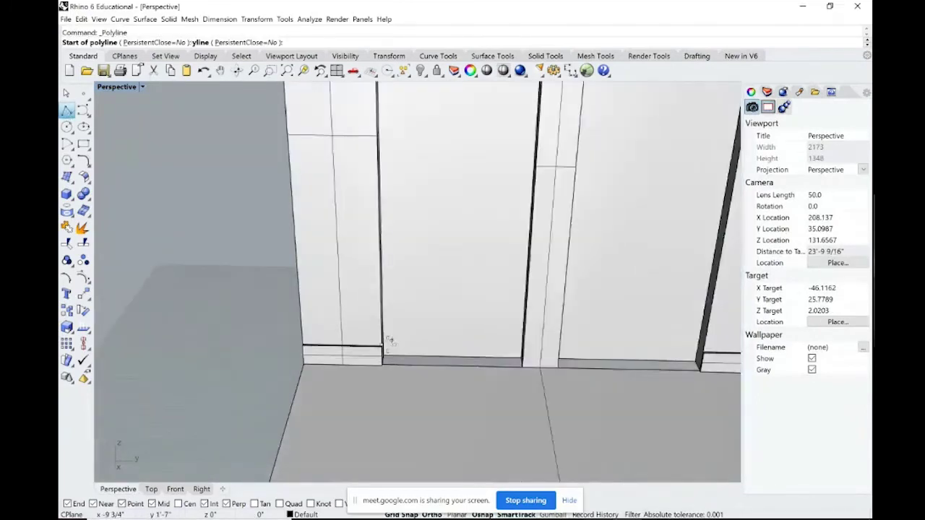
{"action": "right_click_drag", "start_coordinate": [363, 345], "coordinate": [388, 304]}
{"action": "scroll", "coordinate": [387, 301], "scroll_direction": "up", "scroll_amount": 3}
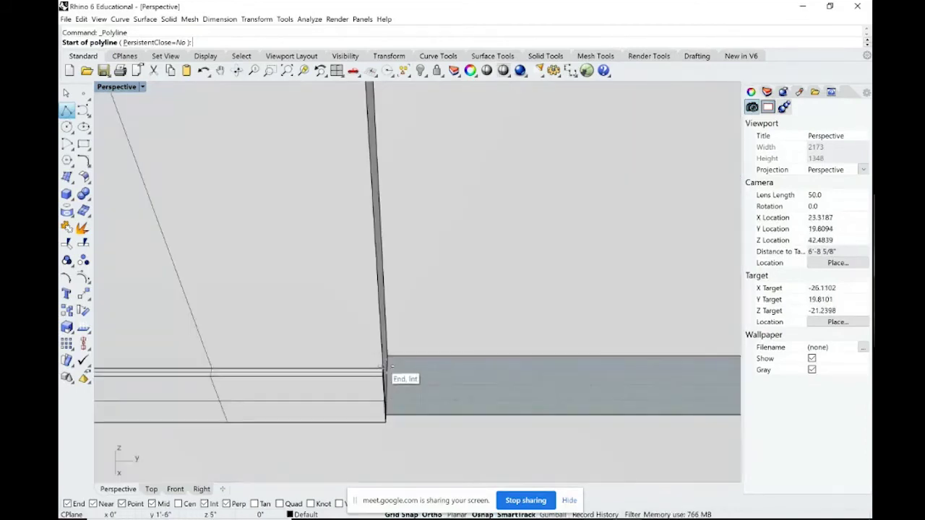
{"action": "scroll", "coordinate": [384, 364], "scroll_direction": "up", "scroll_amount": 2}
{"action": "left_click", "coordinate": [380, 376]}
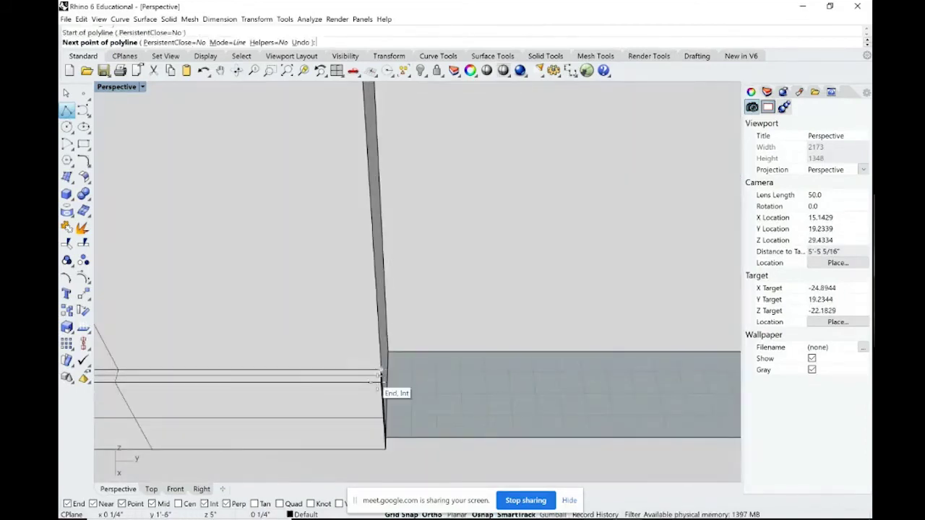
Complete the polyline as a closed rectangle 3.5" wide and 0.5" deep on the baseboard's top
{"action": "left_click", "coordinate": [254, 379]}
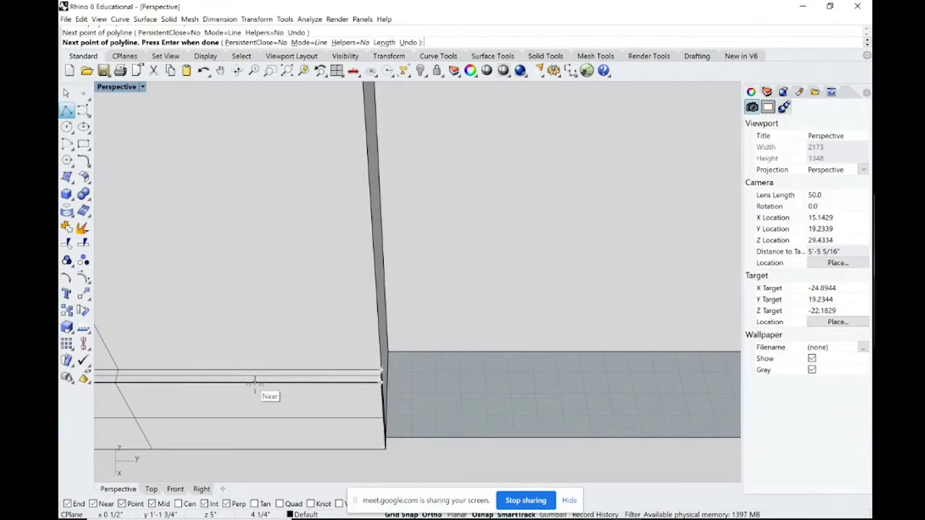
{"action": "left_click", "coordinate": [255, 385]}
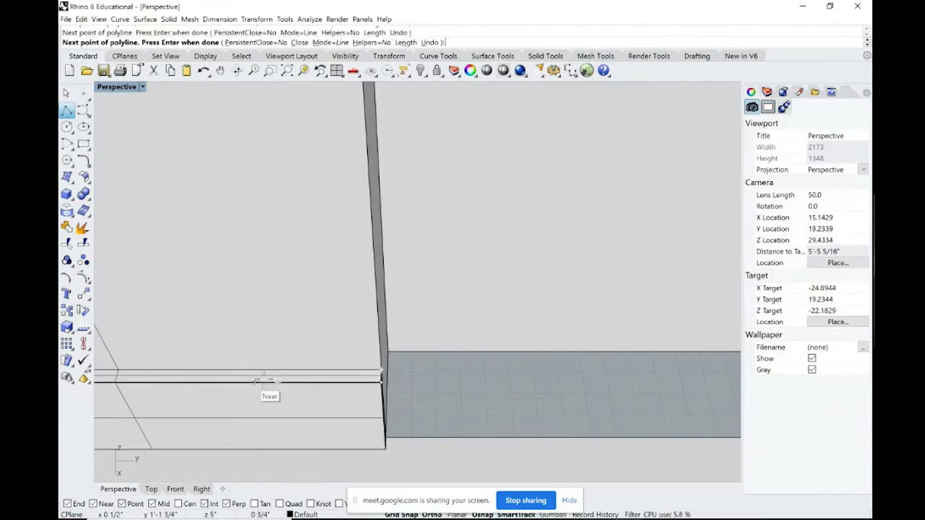
{"action": "left_click", "coordinate": [278, 375]}
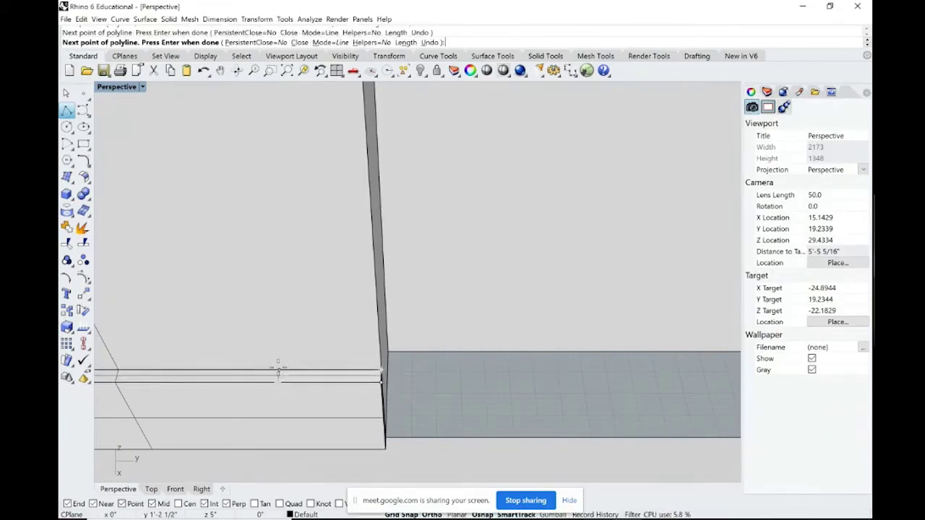
{"action": "left_click", "coordinate": [381, 371]}
{"action": "key", "text": "Return"}
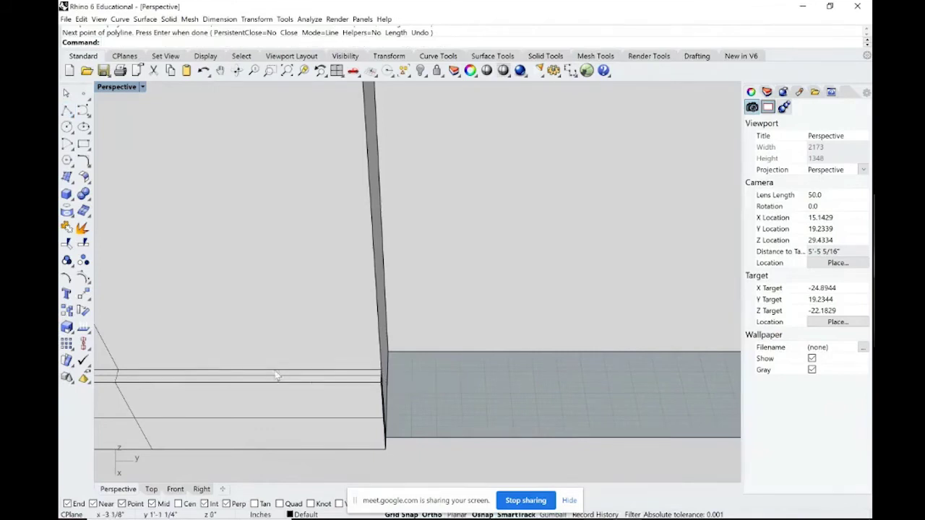
Extrude the small rectangle upward to the top corner of the recess opening and cap it into a solid trim strip
{"action": "left_click", "coordinate": [277, 376]}
{"action": "left_click", "coordinate": [318, 396]}
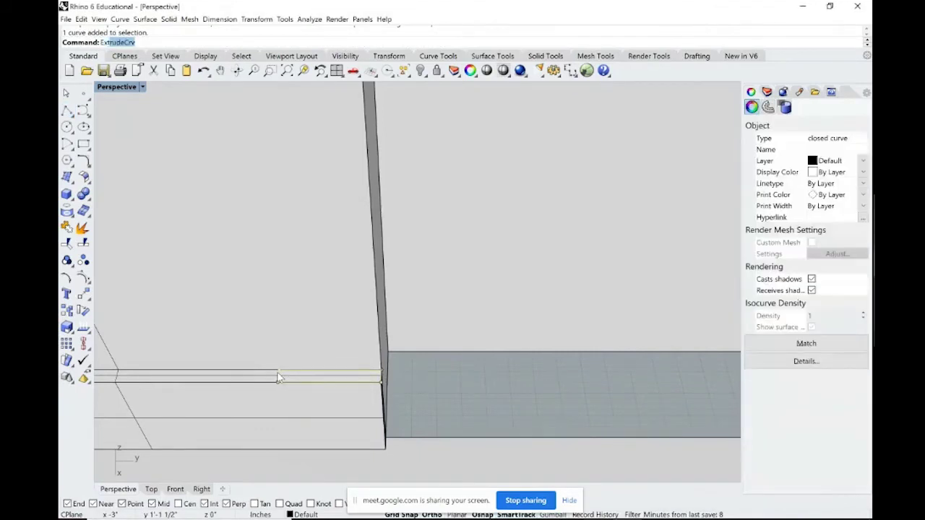
{"action": "key", "text": "Return"}
{"action": "right_click_drag", "start_coordinate": [277, 377], "coordinate": [262, 191]}
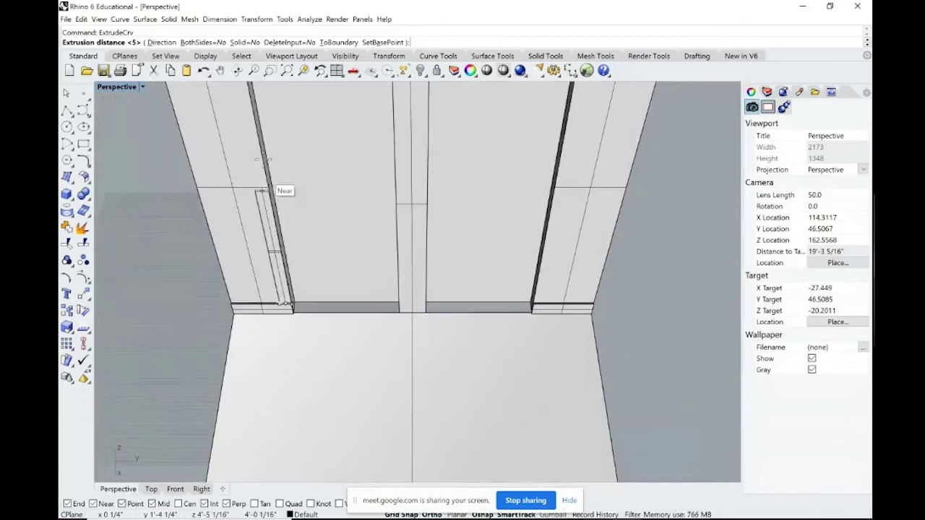
{"action": "scroll", "coordinate": [304, 270], "scroll_direction": "down", "scroll_amount": 2}
{"action": "right_click_drag", "start_coordinate": [271, 156], "coordinate": [310, 281], "text": "shift"}
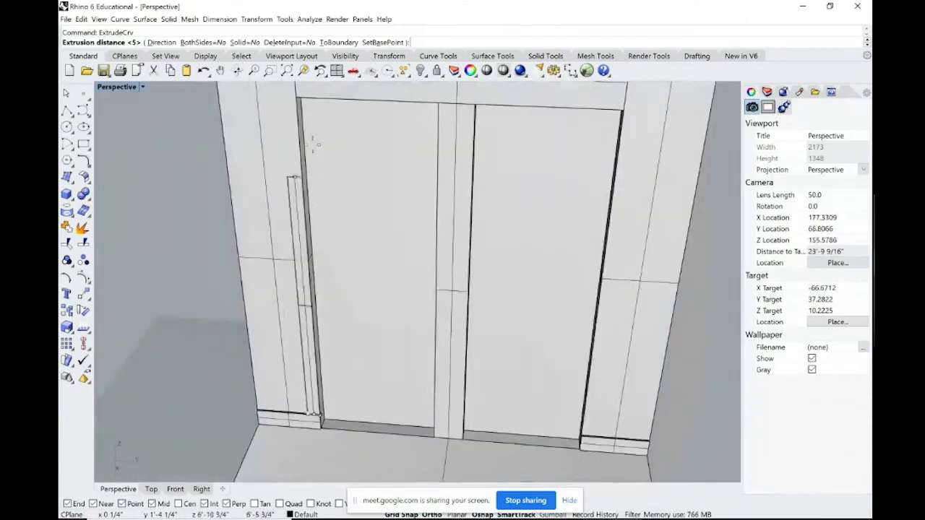
{"action": "left_click", "coordinate": [294, 97]}
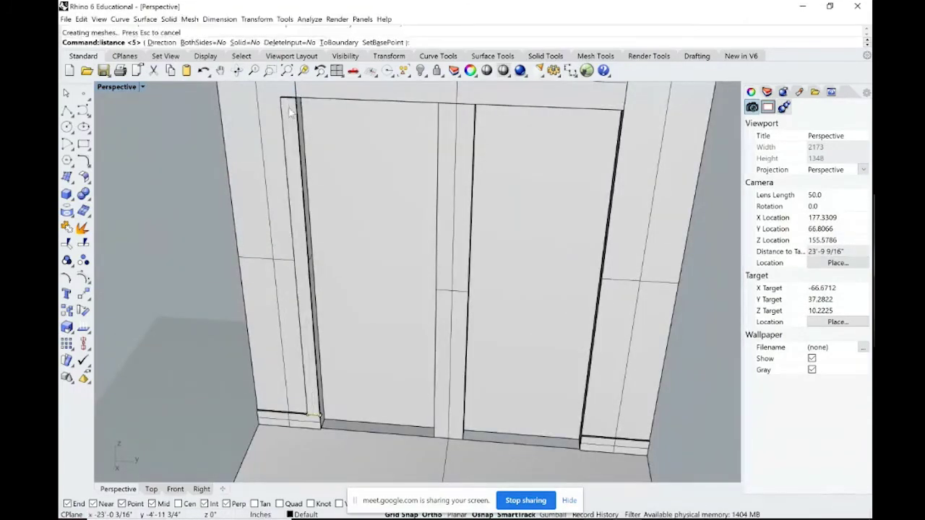
{"action": "key", "text": "Escape"}
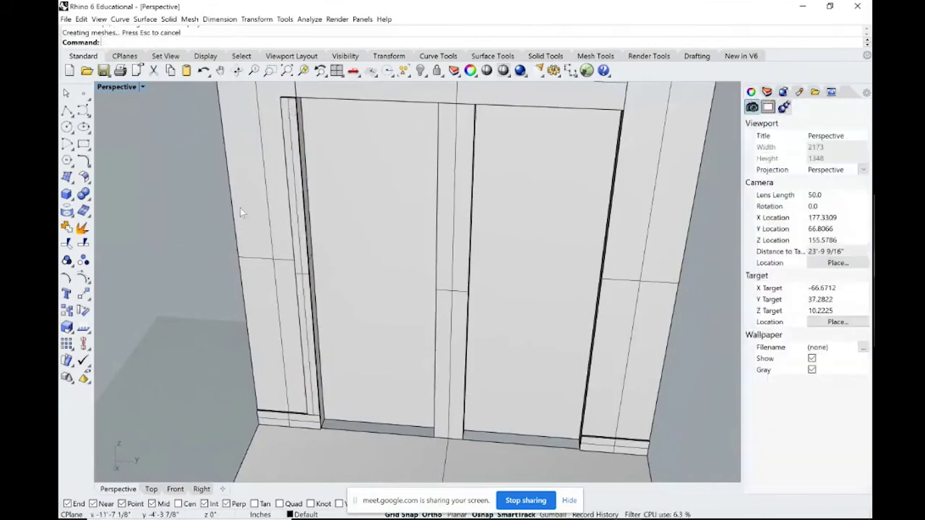
Copy the vertical trim strip onto the far column's baseboard, along the edge of the recess
{"action": "scroll", "coordinate": [196, 289], "scroll_direction": "down", "scroll_amount": 4}
{"action": "scroll", "coordinate": [269, 337], "scroll_direction": "up", "scroll_amount": 1}
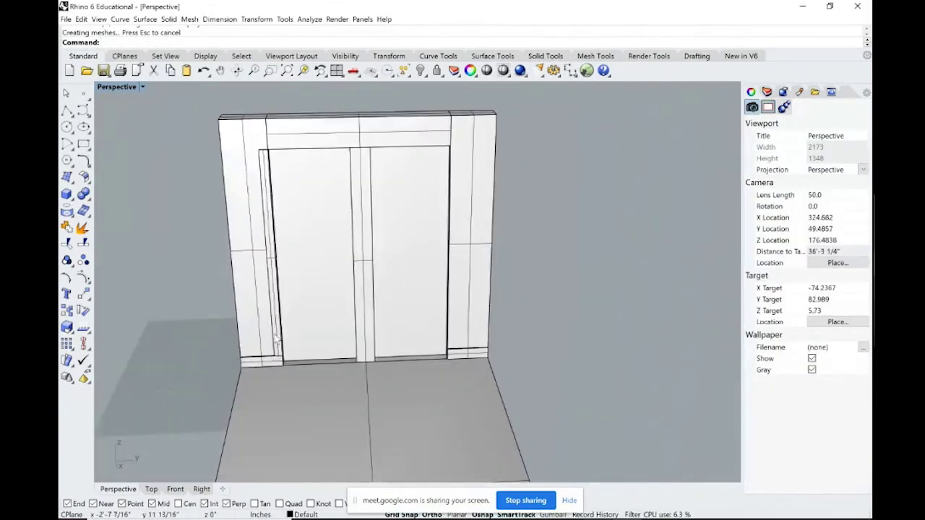
{"action": "left_click", "coordinate": [275, 339]}
{"action": "type", "text": "copy"}
{"action": "key", "text": "Return"}
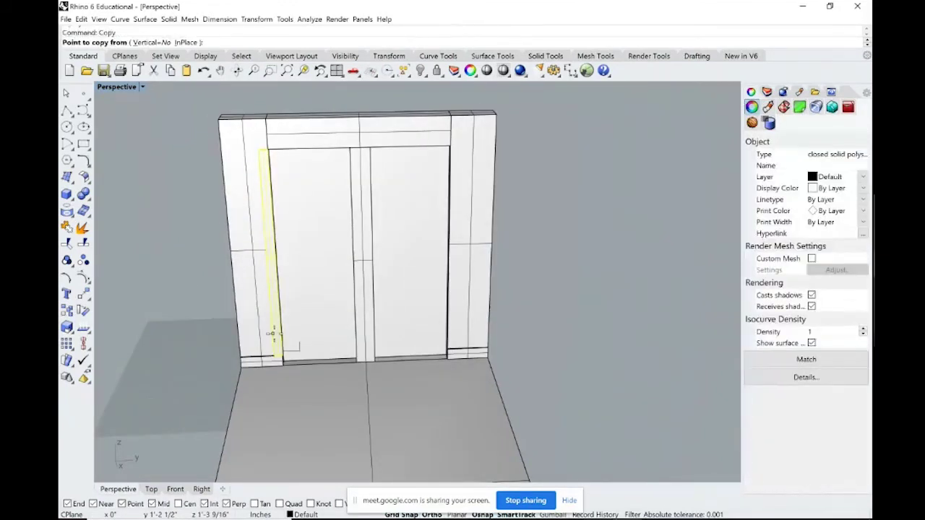
{"action": "scroll", "coordinate": [269, 354], "scroll_direction": "up", "scroll_amount": 3}
{"action": "left_click", "coordinate": [268, 353]}
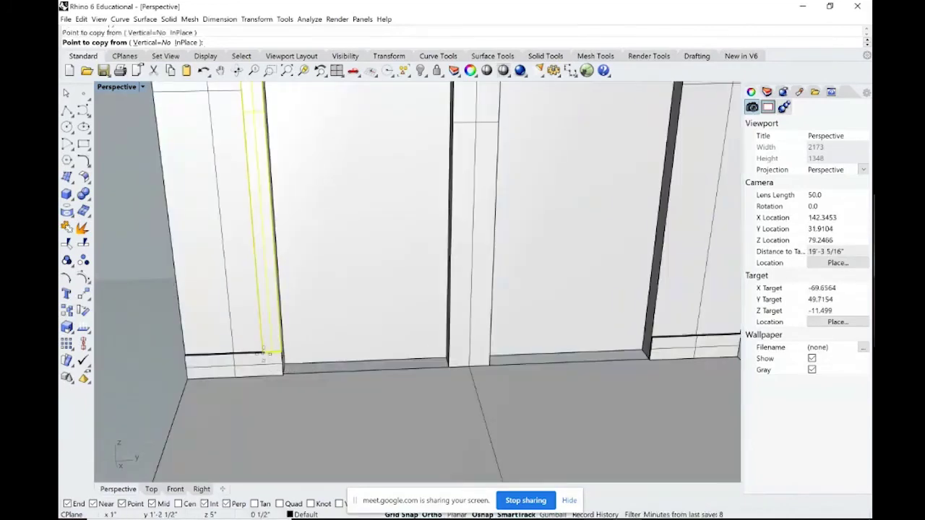
{"action": "scroll", "coordinate": [659, 338], "scroll_direction": "up", "scroll_amount": 2}
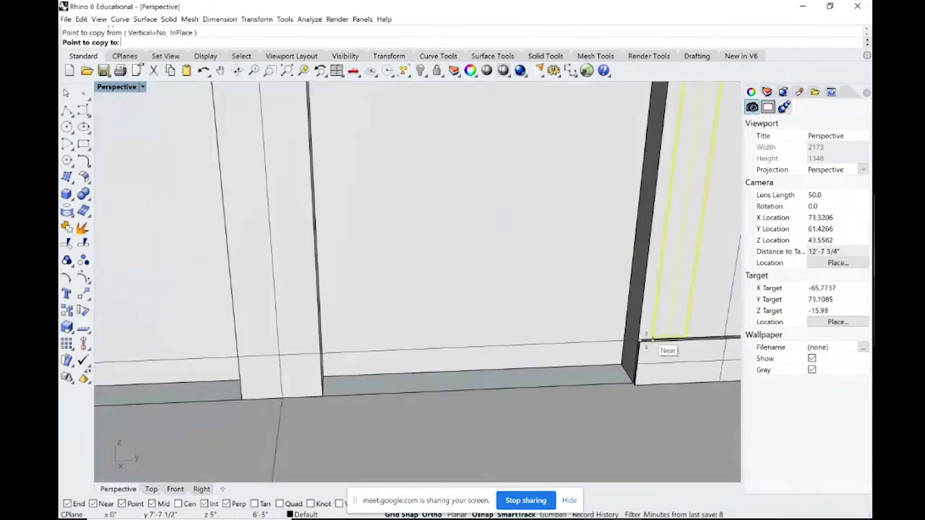
{"action": "left_click", "coordinate": [660, 340]}
{"action": "key", "text": "Return"}
{"action": "scroll", "coordinate": [623, 342], "scroll_direction": "down", "scroll_amount": 12}
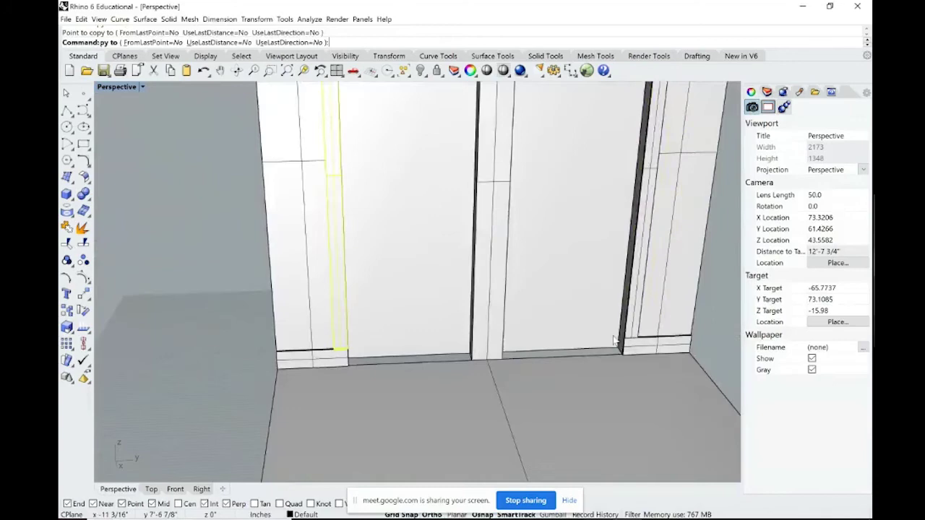
{"action": "left_click", "coordinate": [681, 335]}
{"action": "right_click_drag", "start_coordinate": [682, 334], "coordinate": [608, 341]}
{"action": "scroll", "coordinate": [547, 355], "scroll_direction": "up", "scroll_amount": 2}
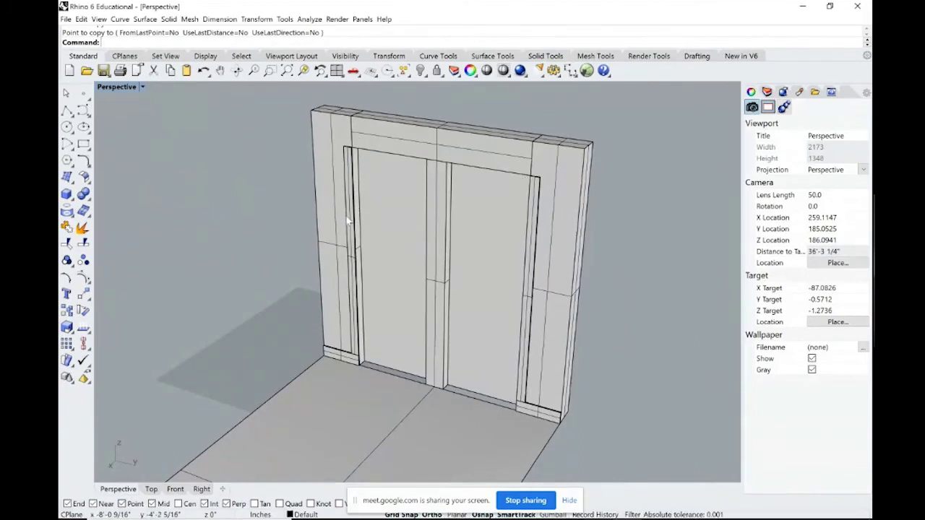
Draw a rectangle across the tops of both vertical trim strips, from one strip's outer corner to the other's opposite outer corner
{"action": "left_click", "coordinate": [67, 110]}
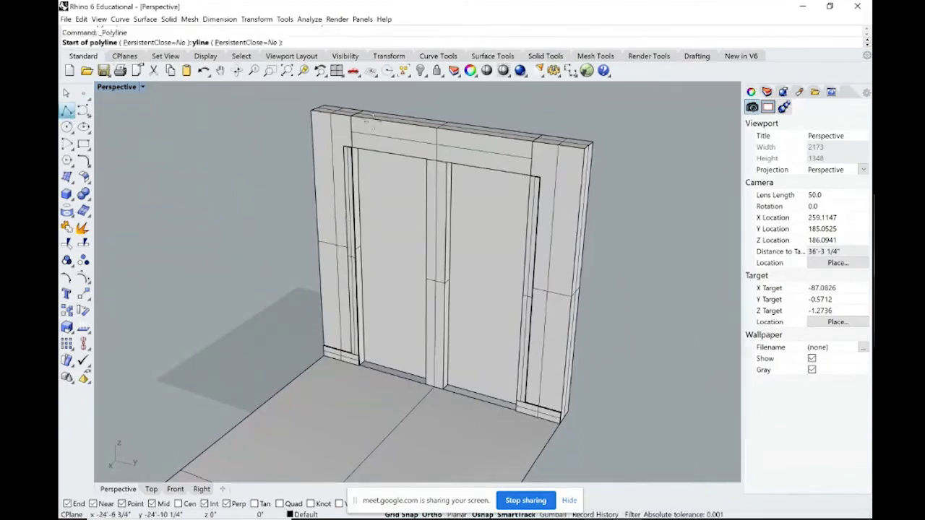
{"action": "scroll", "coordinate": [220, 180], "scroll_direction": "up", "scroll_amount": 5}
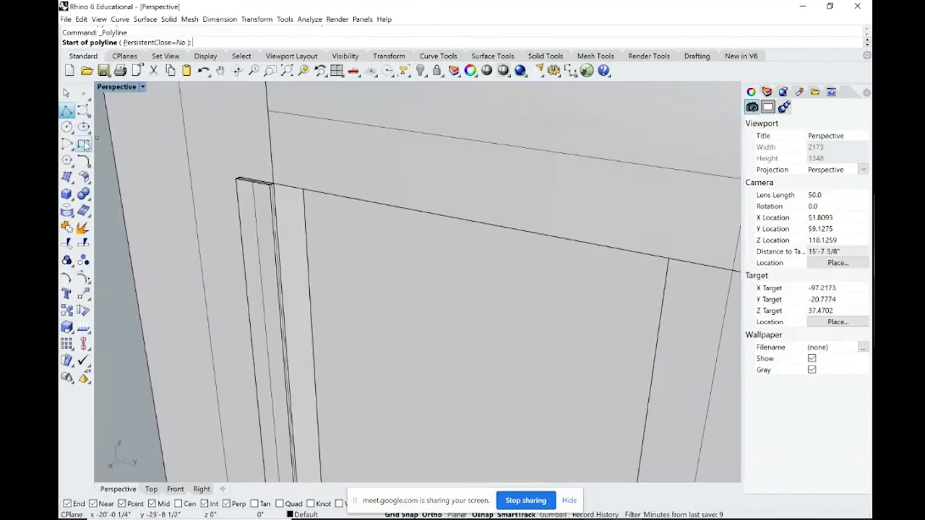
{"action": "left_click", "coordinate": [84, 144]}
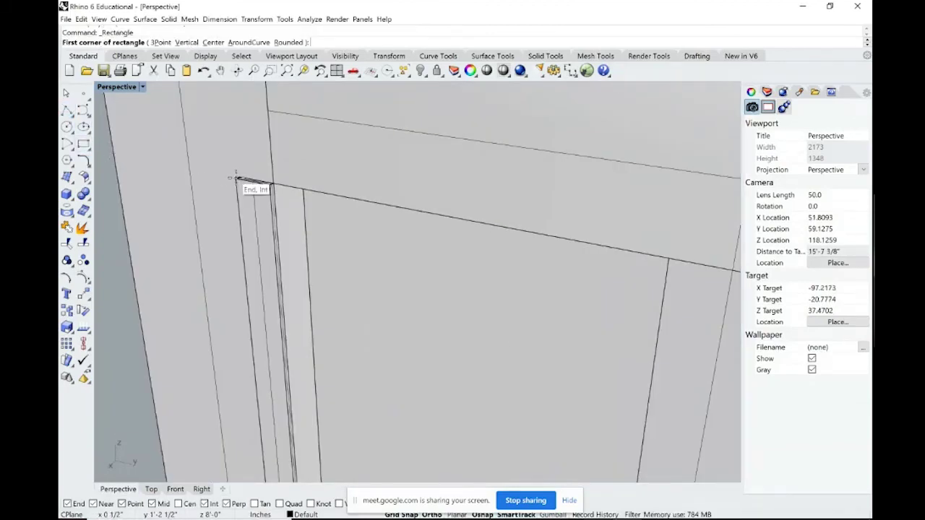
{"action": "left_click", "coordinate": [235, 178]}
{"action": "scroll", "coordinate": [236, 177], "scroll_direction": "down", "scroll_amount": 5}
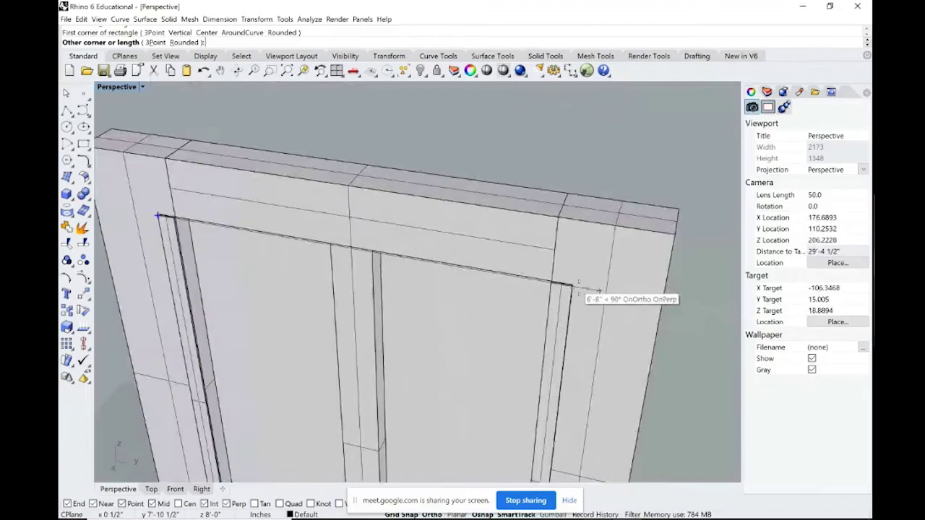
{"action": "scroll", "coordinate": [577, 288], "scroll_direction": "up", "scroll_amount": 5}
{"action": "left_click", "coordinate": [373, 195]}
{"action": "scroll", "coordinate": [376, 196], "scroll_direction": "down", "scroll_amount": 8}
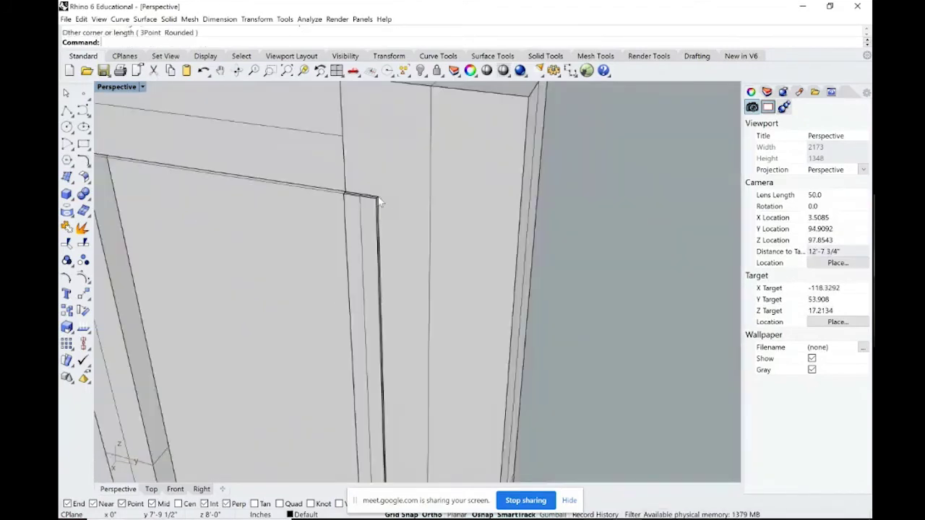
Extrude the long rectangle 3.5" upward and cap it into a solid header trim strip above the recesses
{"action": "scroll", "coordinate": [295, 192], "scroll_direction": "up", "scroll_amount": 2}
{"action": "left_click", "coordinate": [299, 182]}
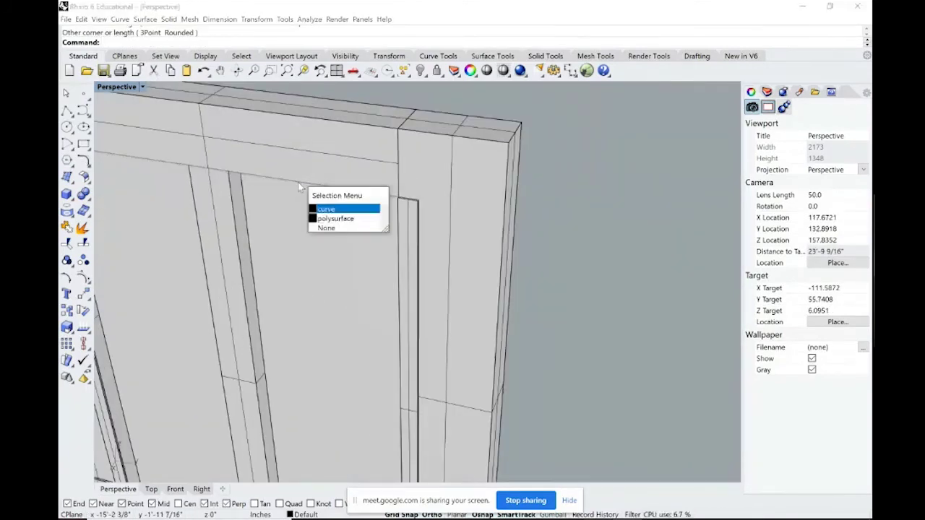
{"action": "left_click", "coordinate": [299, 182]}
{"action": "type", "text": "ExtrudeCrv"}
{"action": "key", "text": "Return"}
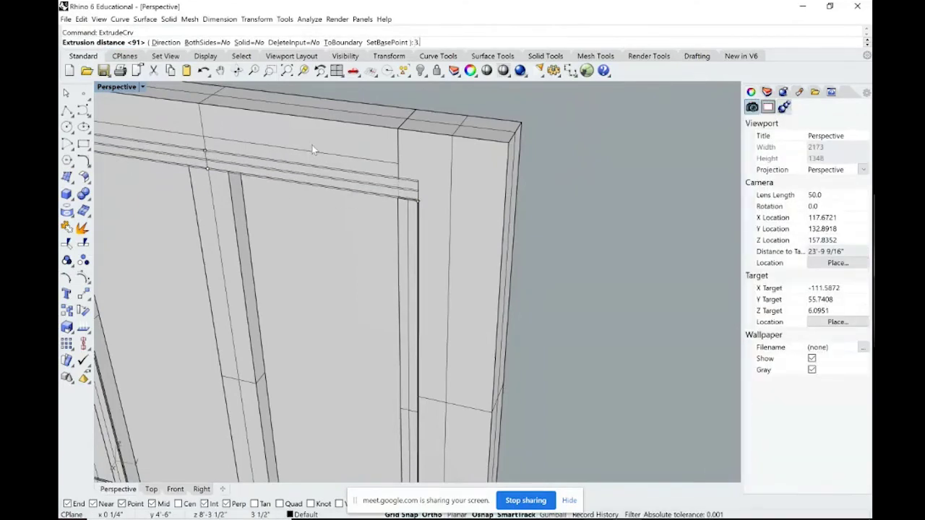
{"action": "key", "text": "Escape"}
{"action": "left_click", "coordinate": [318, 169]}
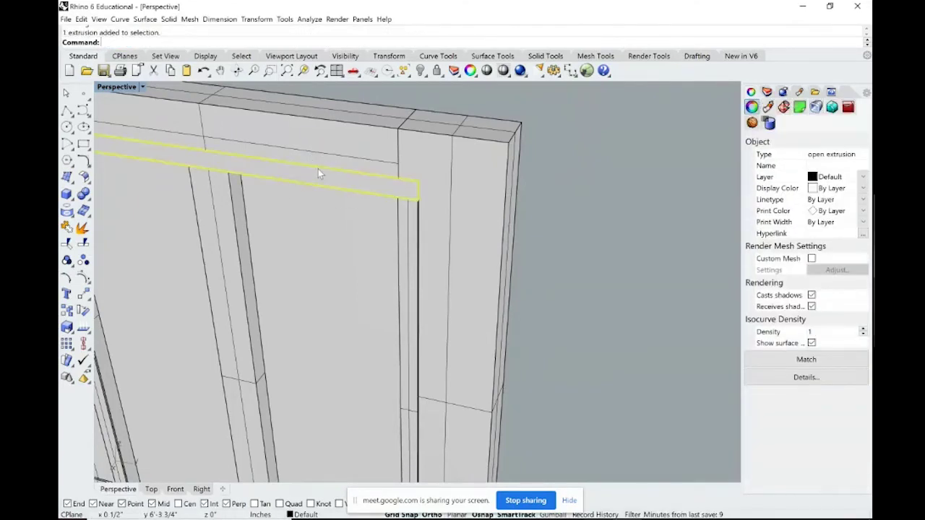
{"action": "type", "text": "Cap"}
{"action": "key", "text": "Return"}
{"action": "scroll", "coordinate": [551, 239], "scroll_direction": "down", "scroll_amount": 10}
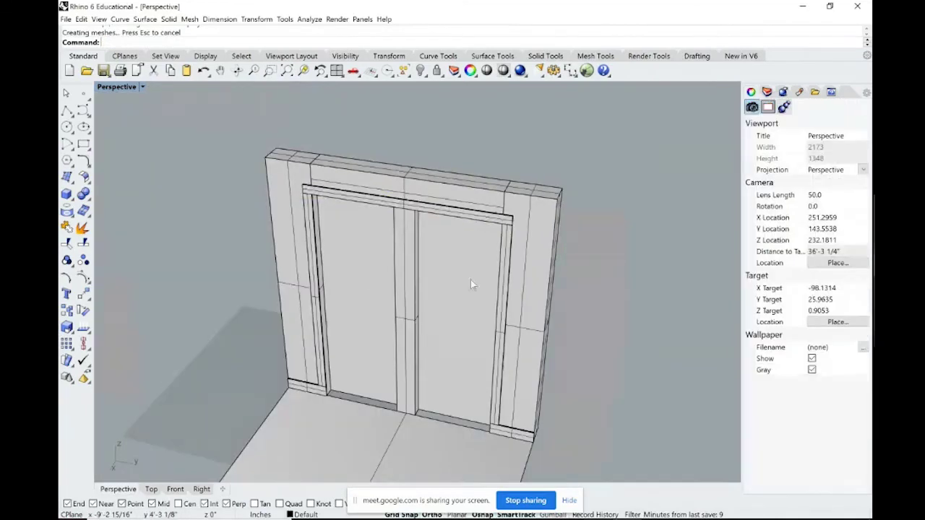
Check the trimmed wall from the front in Rendered display mode, and return the perspective view to Shaded
{"action": "right_click_drag", "start_coordinate": [470, 279], "coordinate": [398, 297]}
{"action": "scroll", "coordinate": [427, 292], "scroll_direction": "up", "scroll_amount": 2}
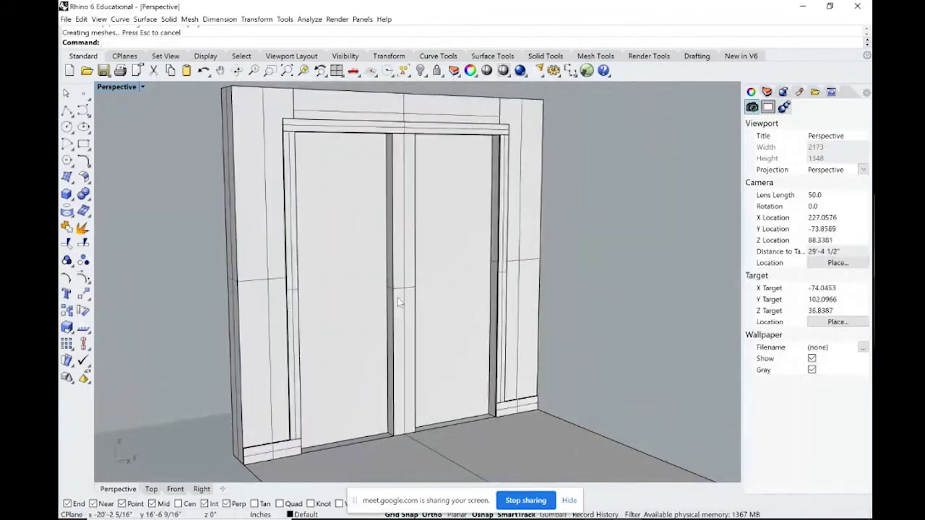
{"action": "left_click", "coordinate": [141, 87]}
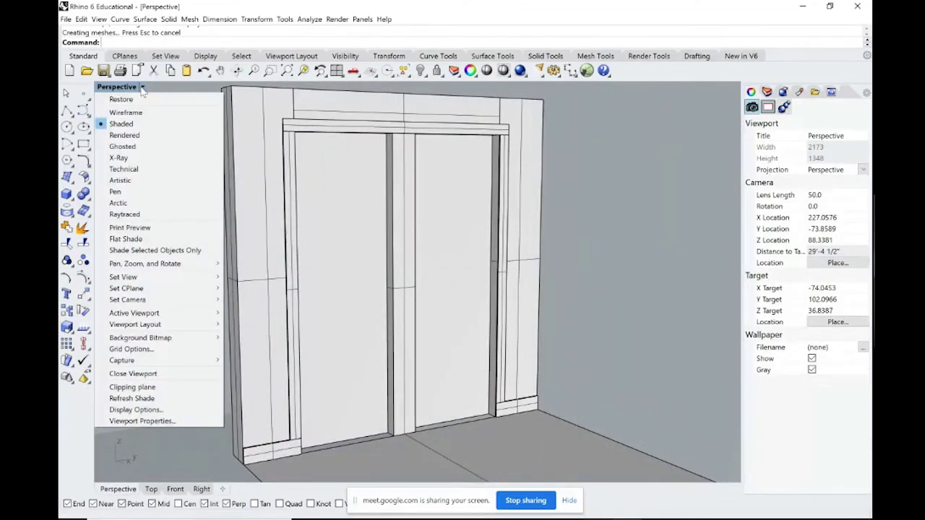
{"action": "left_click", "coordinate": [125, 139]}
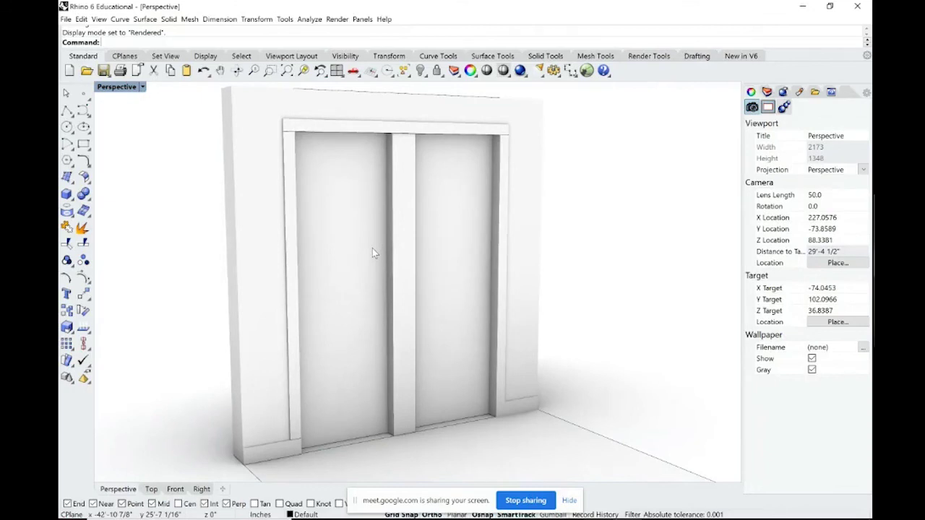
{"action": "right_click_drag", "start_coordinate": [373, 248], "coordinate": [346, 253]}
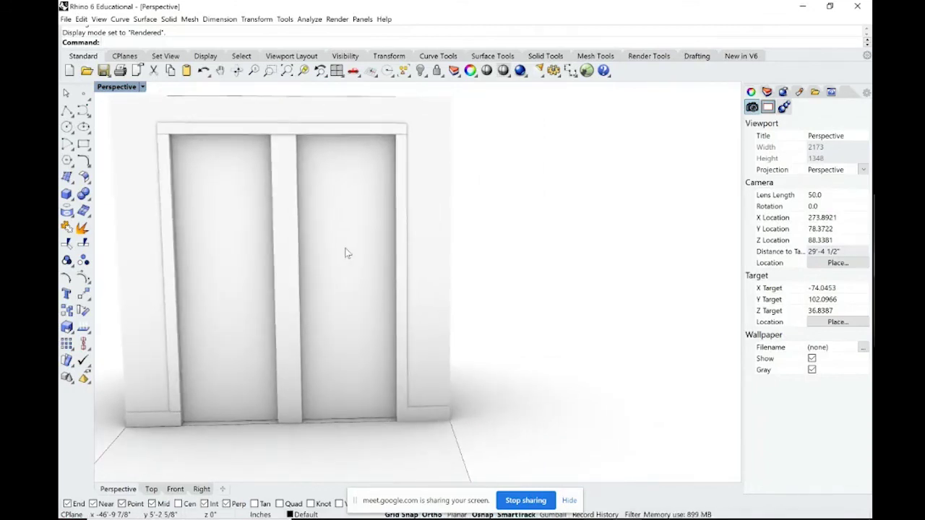
{"action": "right_click_drag", "start_coordinate": [323, 259], "coordinate": [358, 264], "text": "shift"}
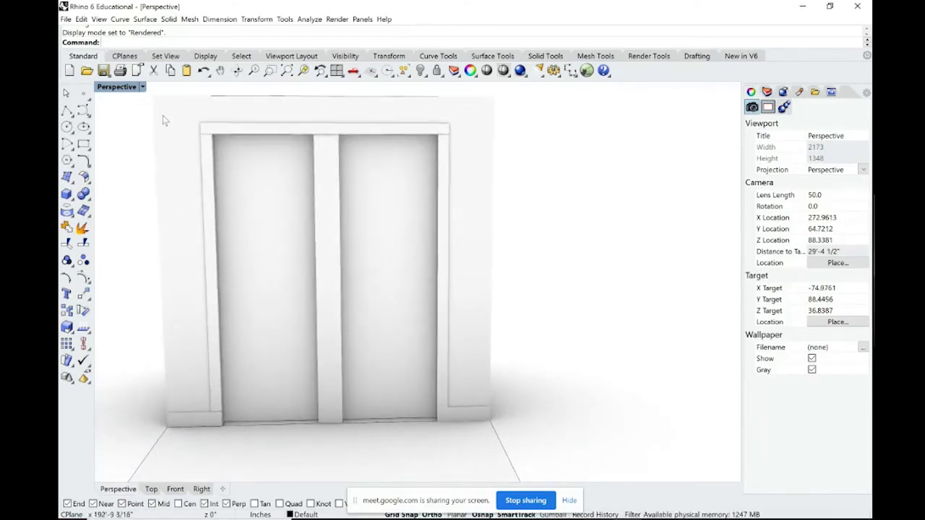
{"action": "left_click", "coordinate": [143, 88]}
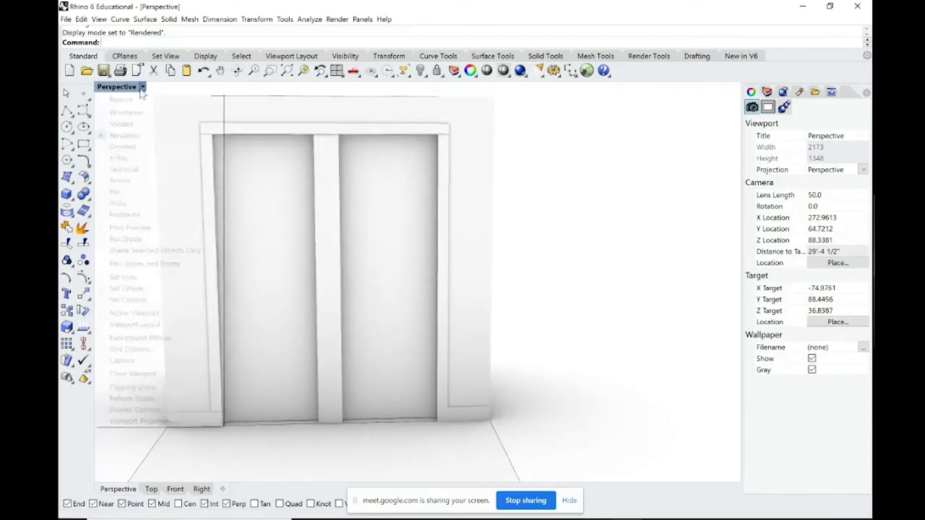
{"action": "left_click", "coordinate": [122, 124]}
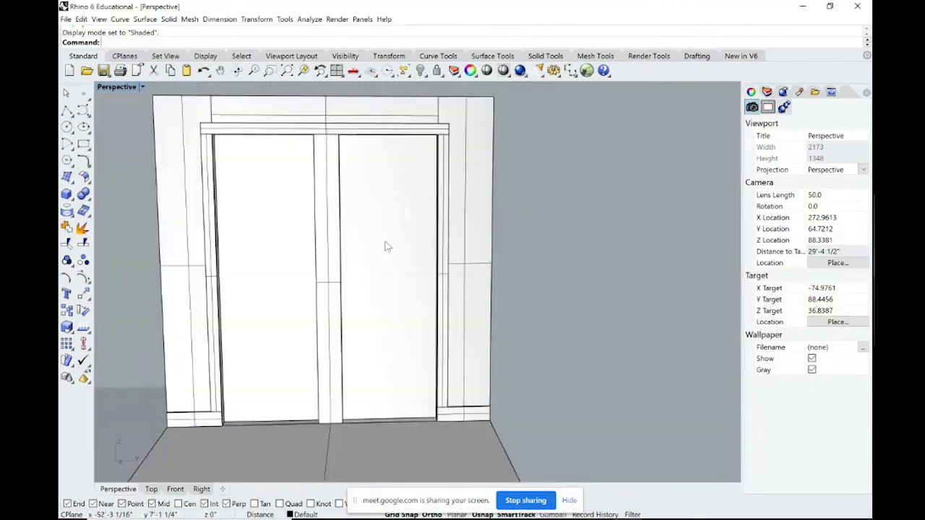
{"action": "mouse_move", "coordinate": [384, 243]}
{"action": "right_mouse_down"}
{"action": "mouse_move", "coordinate": [469, 430]}
{"action": "mouse_move", "coordinate": [491, 301]}
{"action": "mouse_move", "coordinate": [421, 291]}
{"action": "right_mouse_up"}
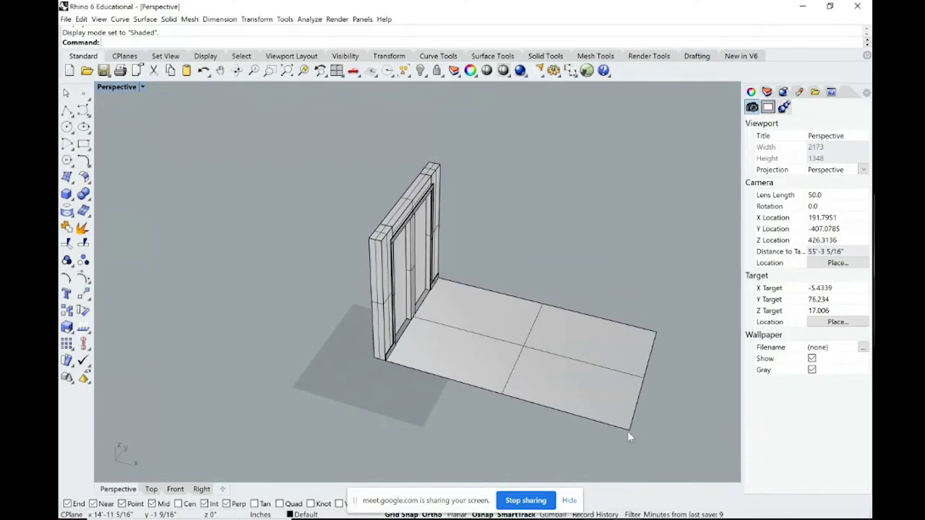
{"action": "right_click_drag", "start_coordinate": [502, 376], "coordinate": [405, 250]}
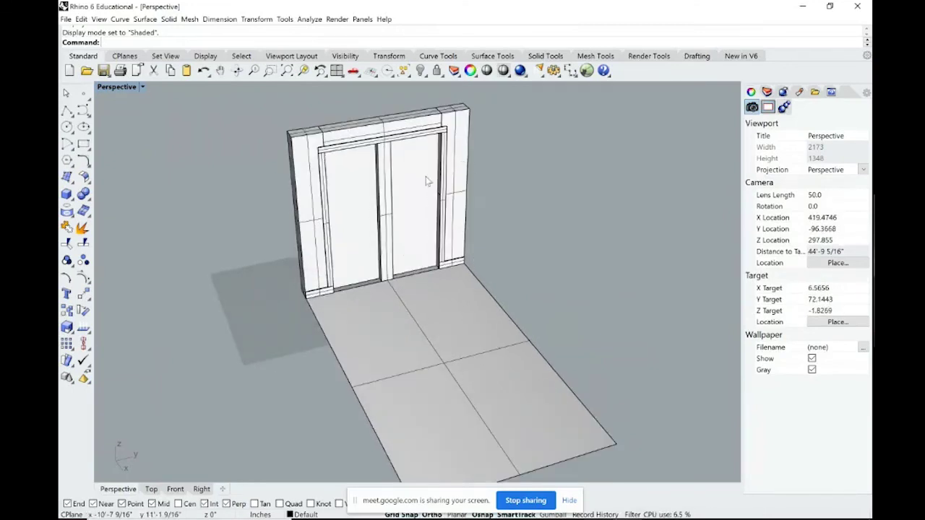
{"action": "right_click_drag", "start_coordinate": [417, 239], "coordinate": [429, 236]}
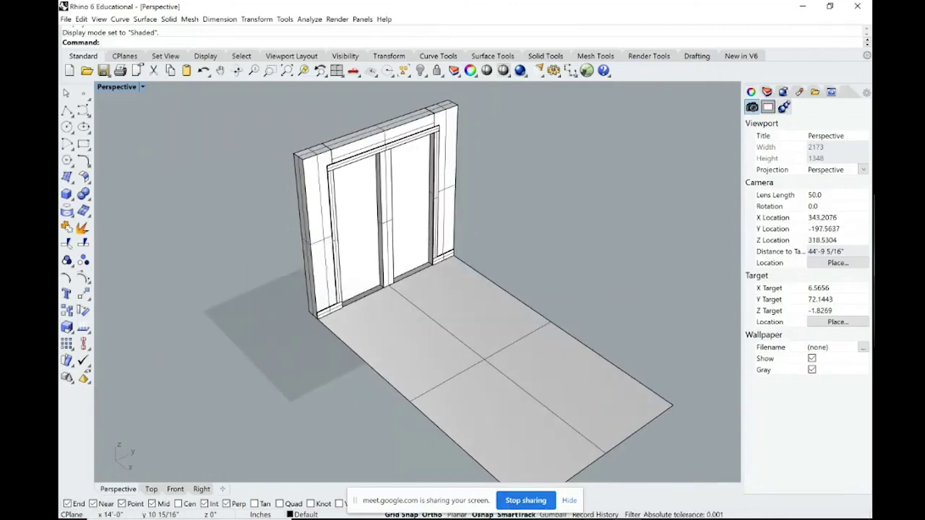
{"action": "scroll", "coordinate": [435, 298], "scroll_direction": "up", "scroll_amount": 2}
{"action": "scroll", "coordinate": [301, 224], "scroll_direction": "up", "scroll_amount": 2}
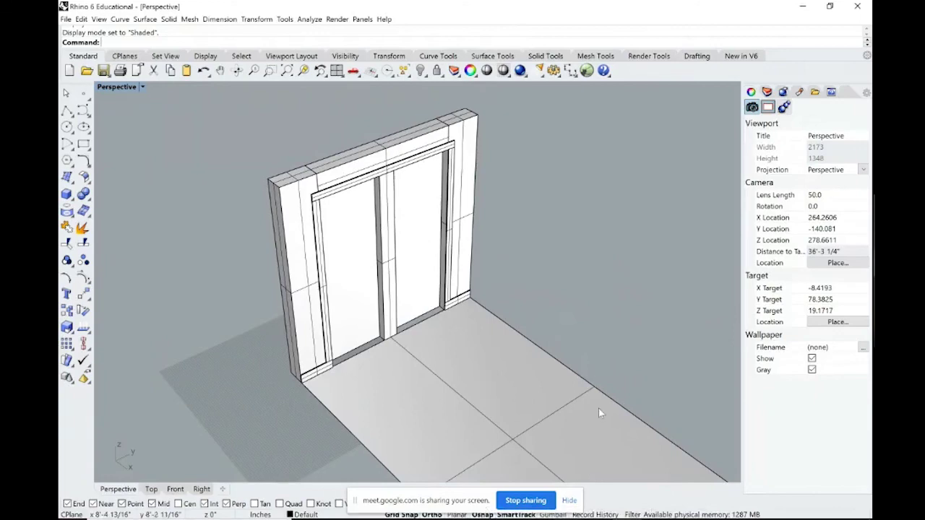
{"action": "right_click_drag", "start_coordinate": [516, 356], "coordinate": [519, 368], "text": "shift"}
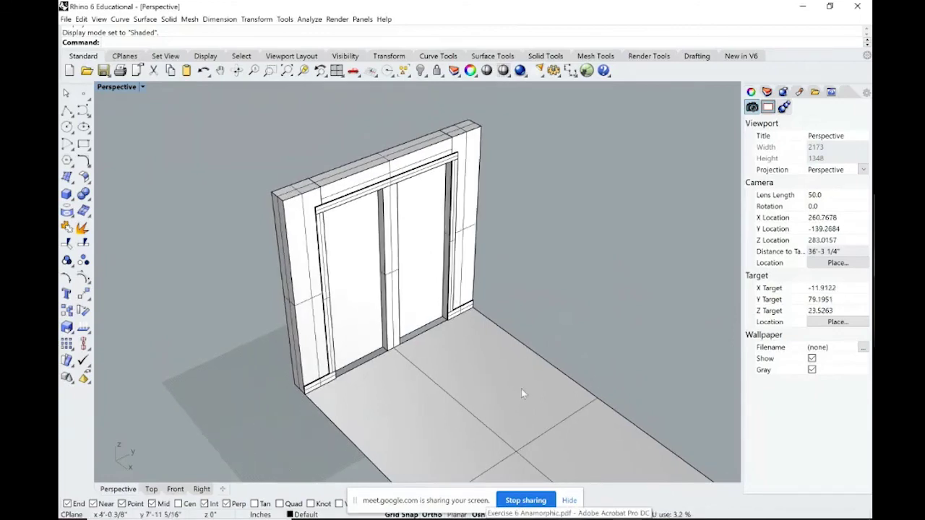